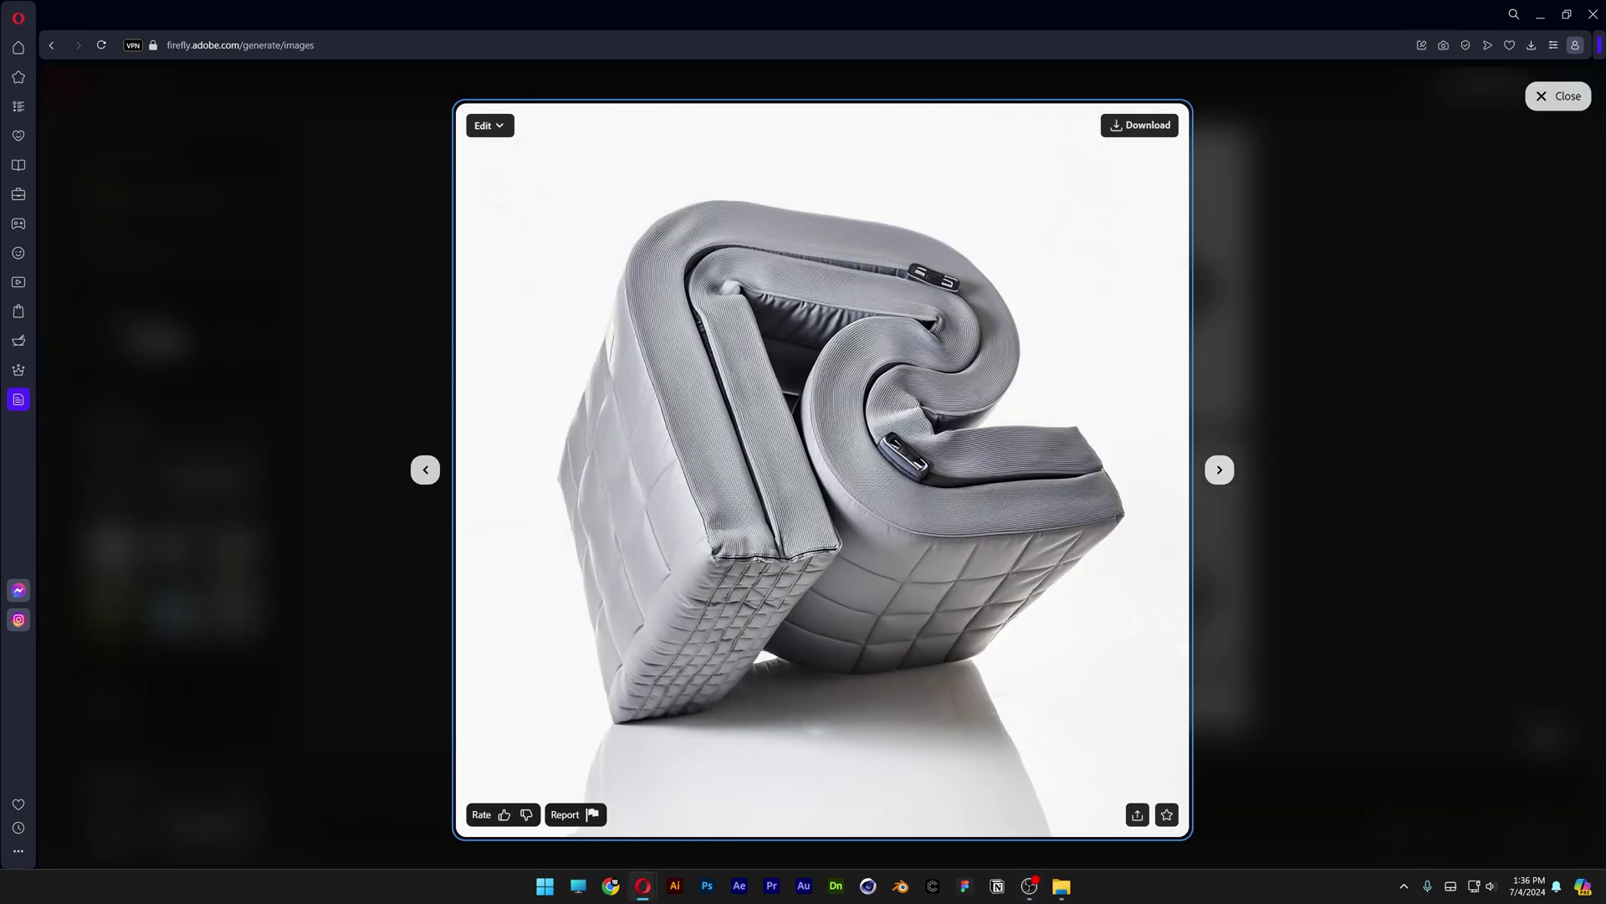
{"action": "key", "text": "Right"}
{"action": "key", "text": "Right"}
{"action": "key", "text": "Right"}
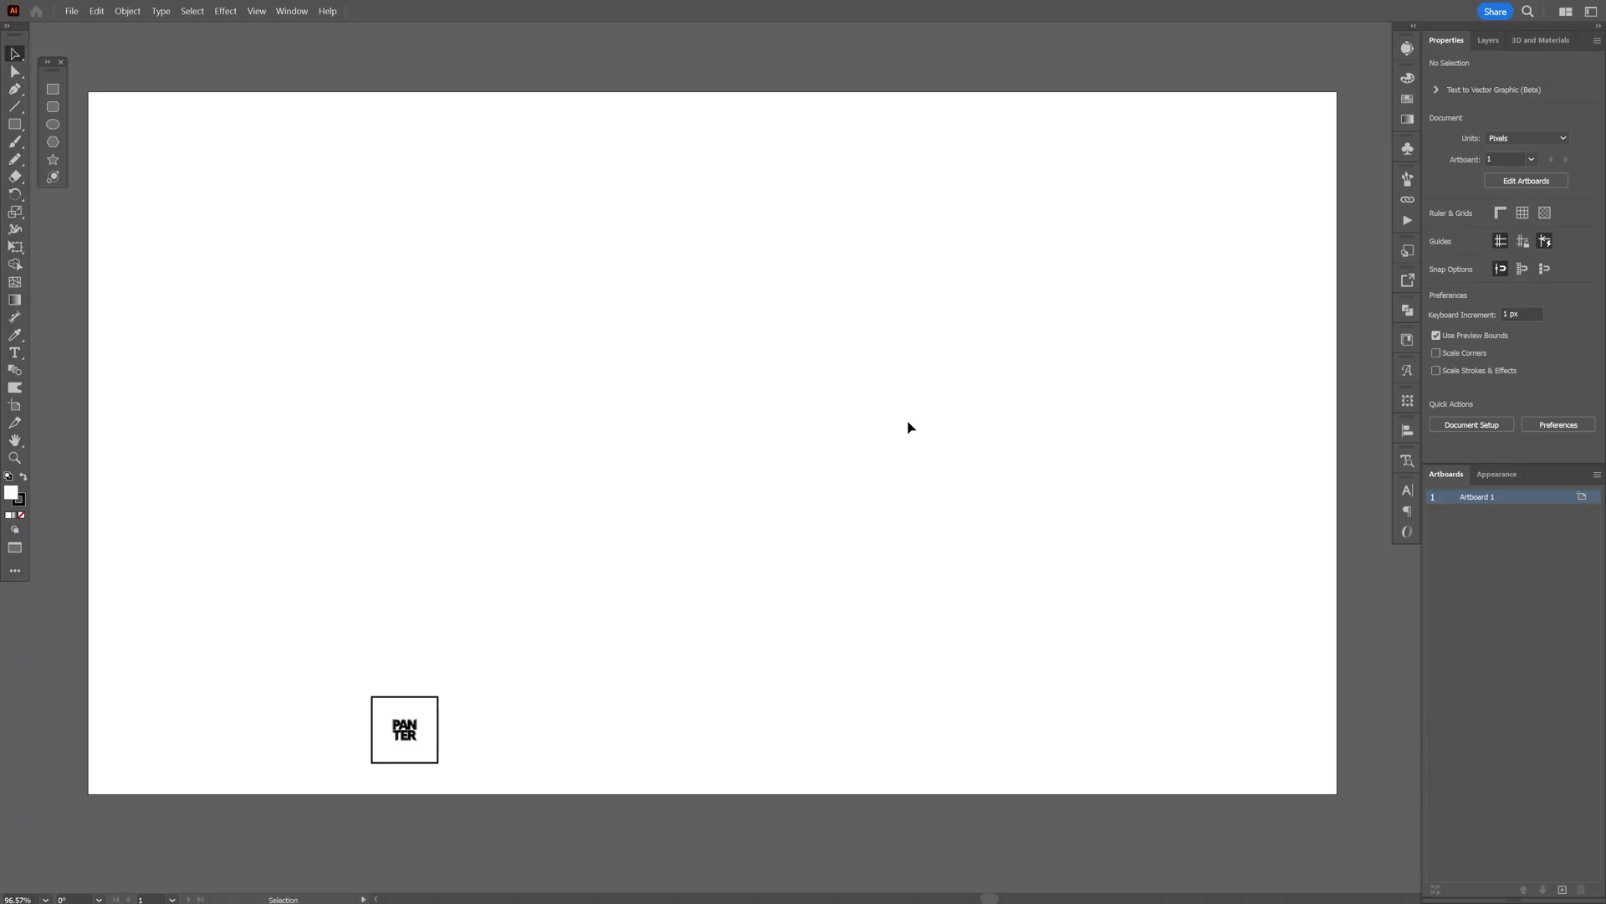
- Add PANTER text in Neue Haas Grotesk Display Pro 75 Bold with a gray fill
{"action": "left_click", "coordinate": [14, 352]}
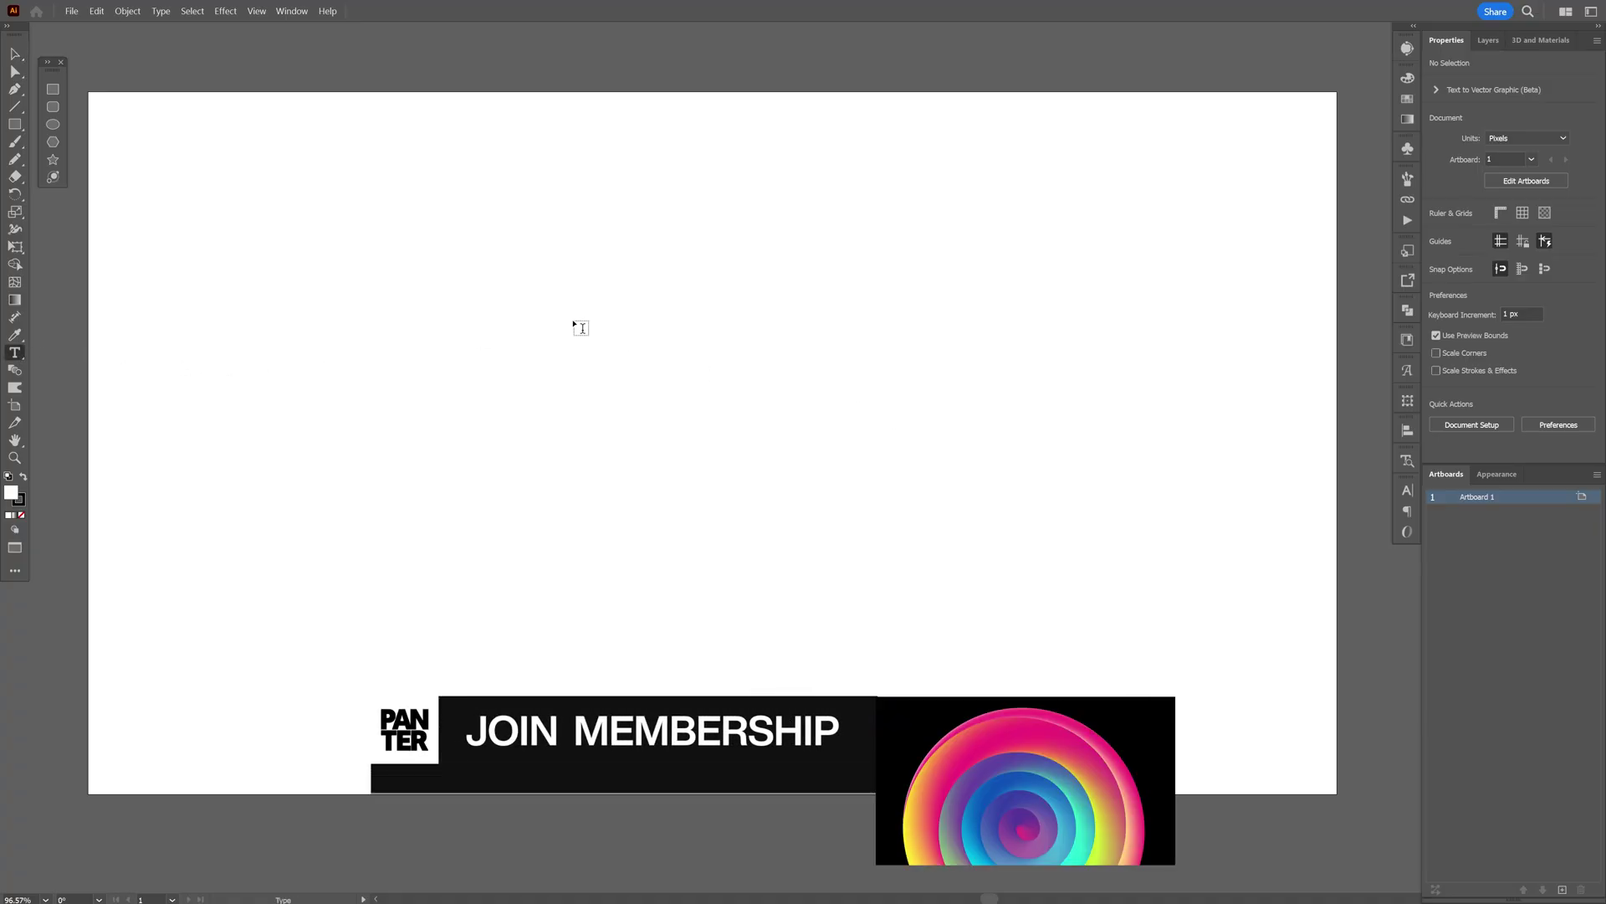
{"action": "left_click", "coordinate": [617, 400]}
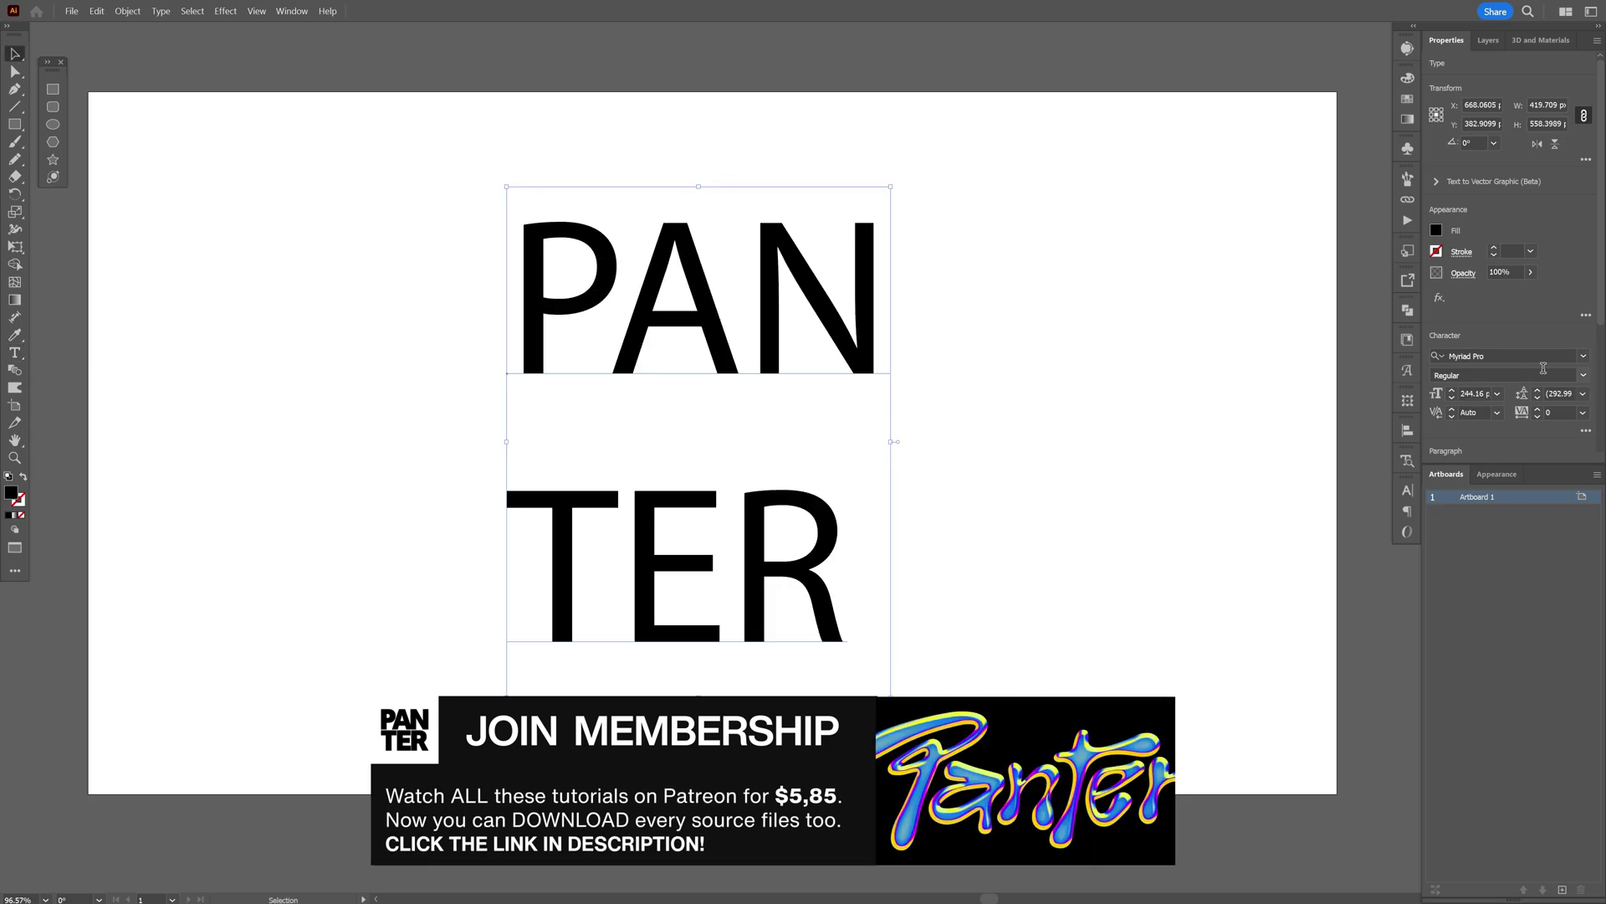
{"action": "left_click", "coordinate": [1521, 356]}
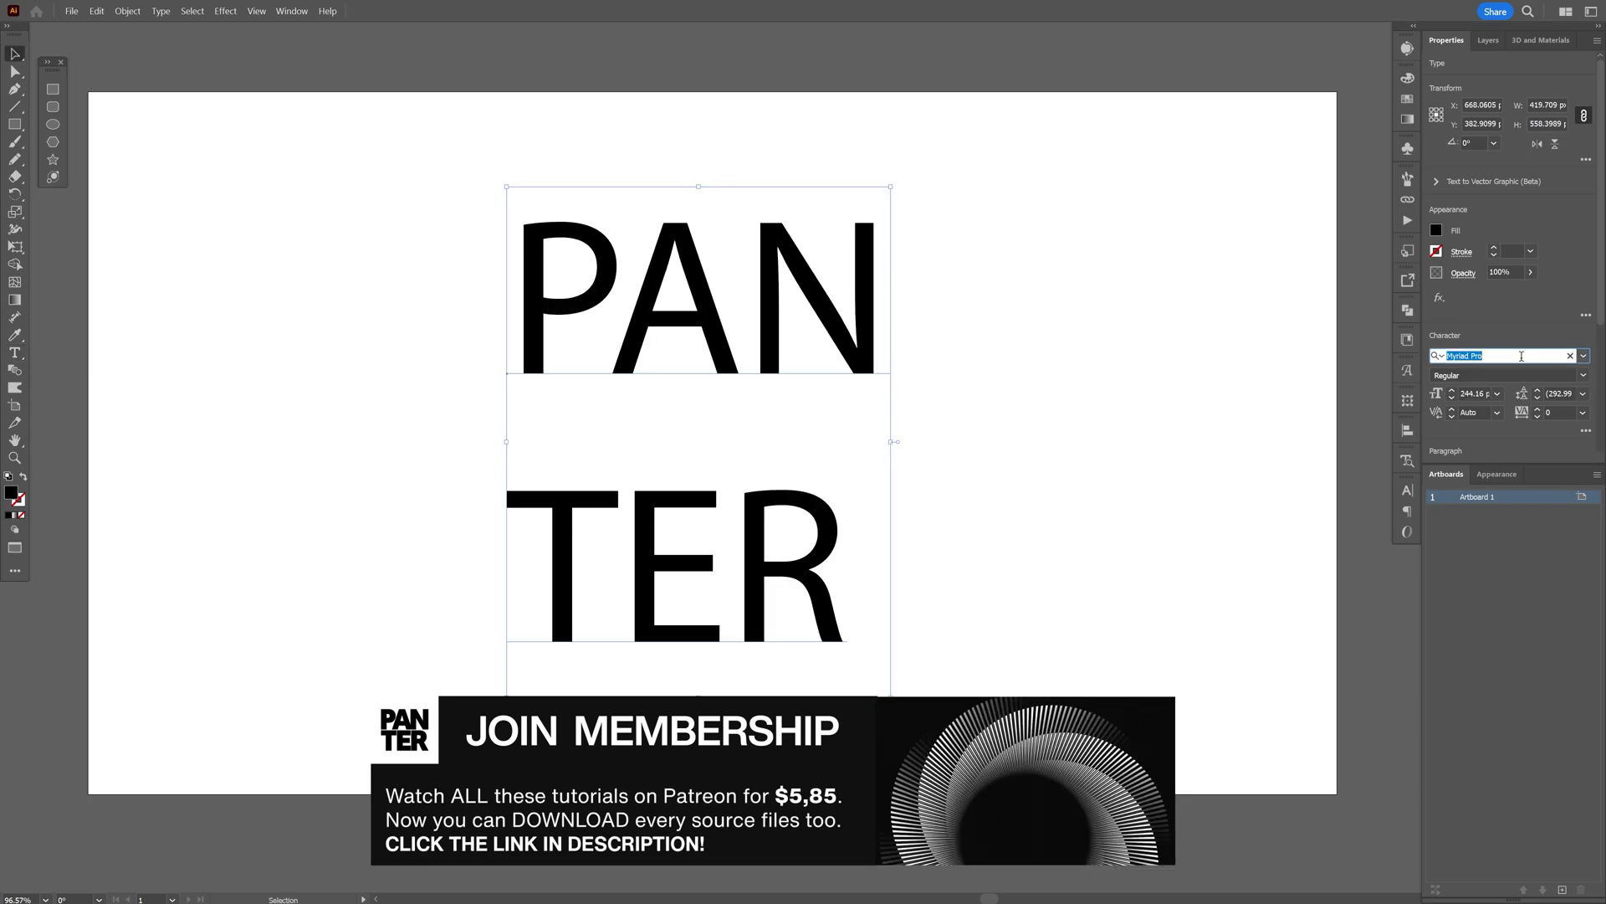
{"action": "type", "text": "neue"}
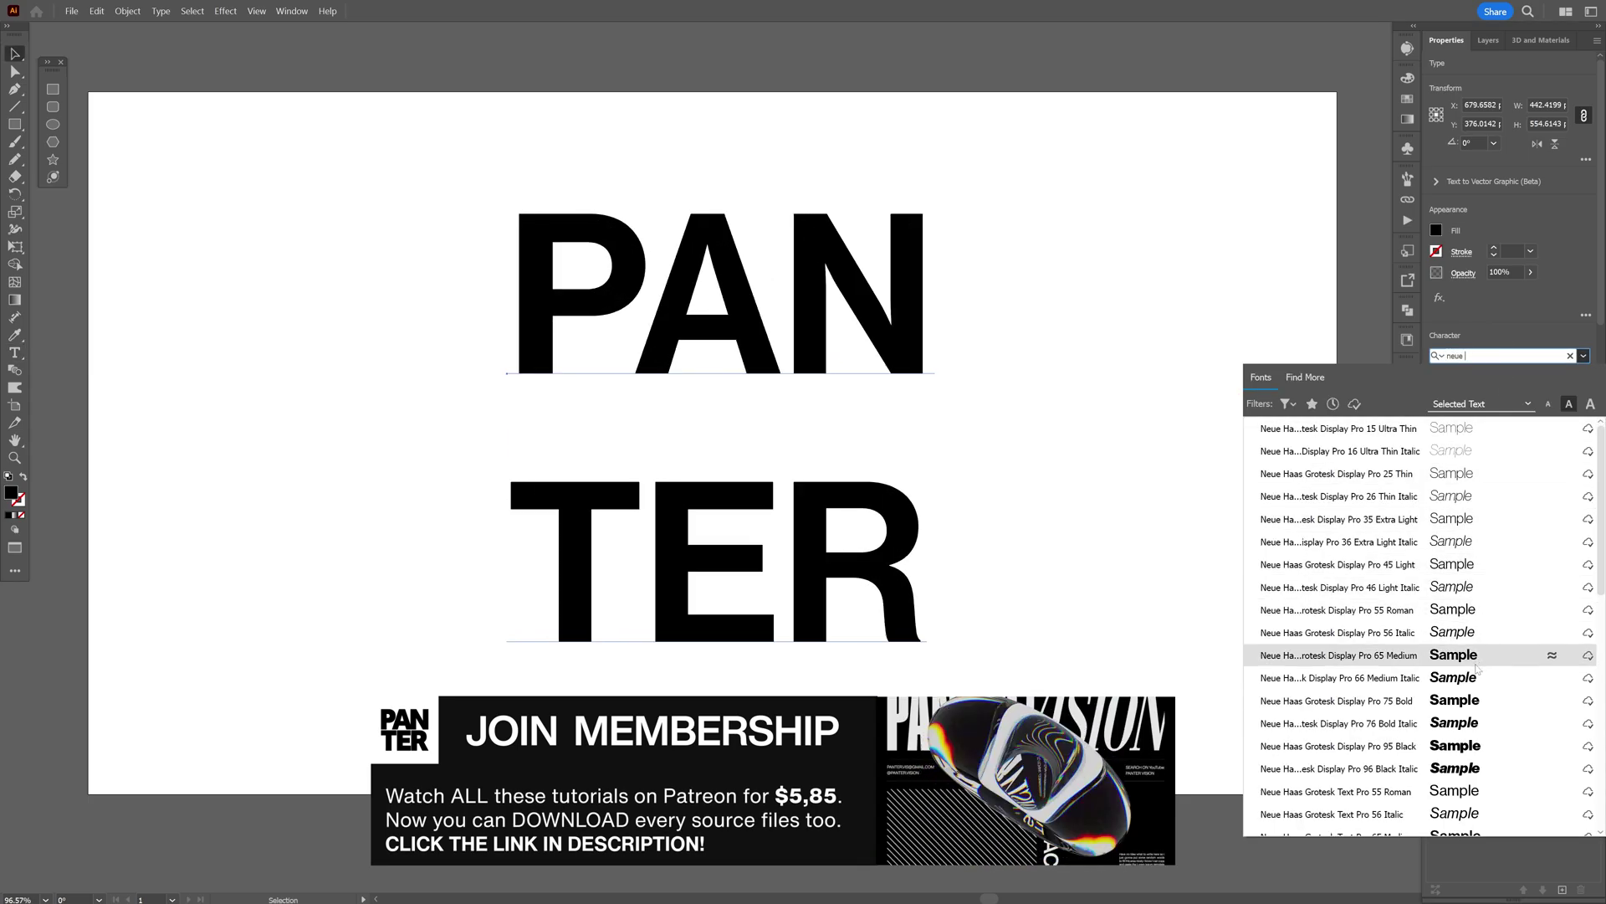
{"action": "left_click", "coordinate": [1339, 700]}
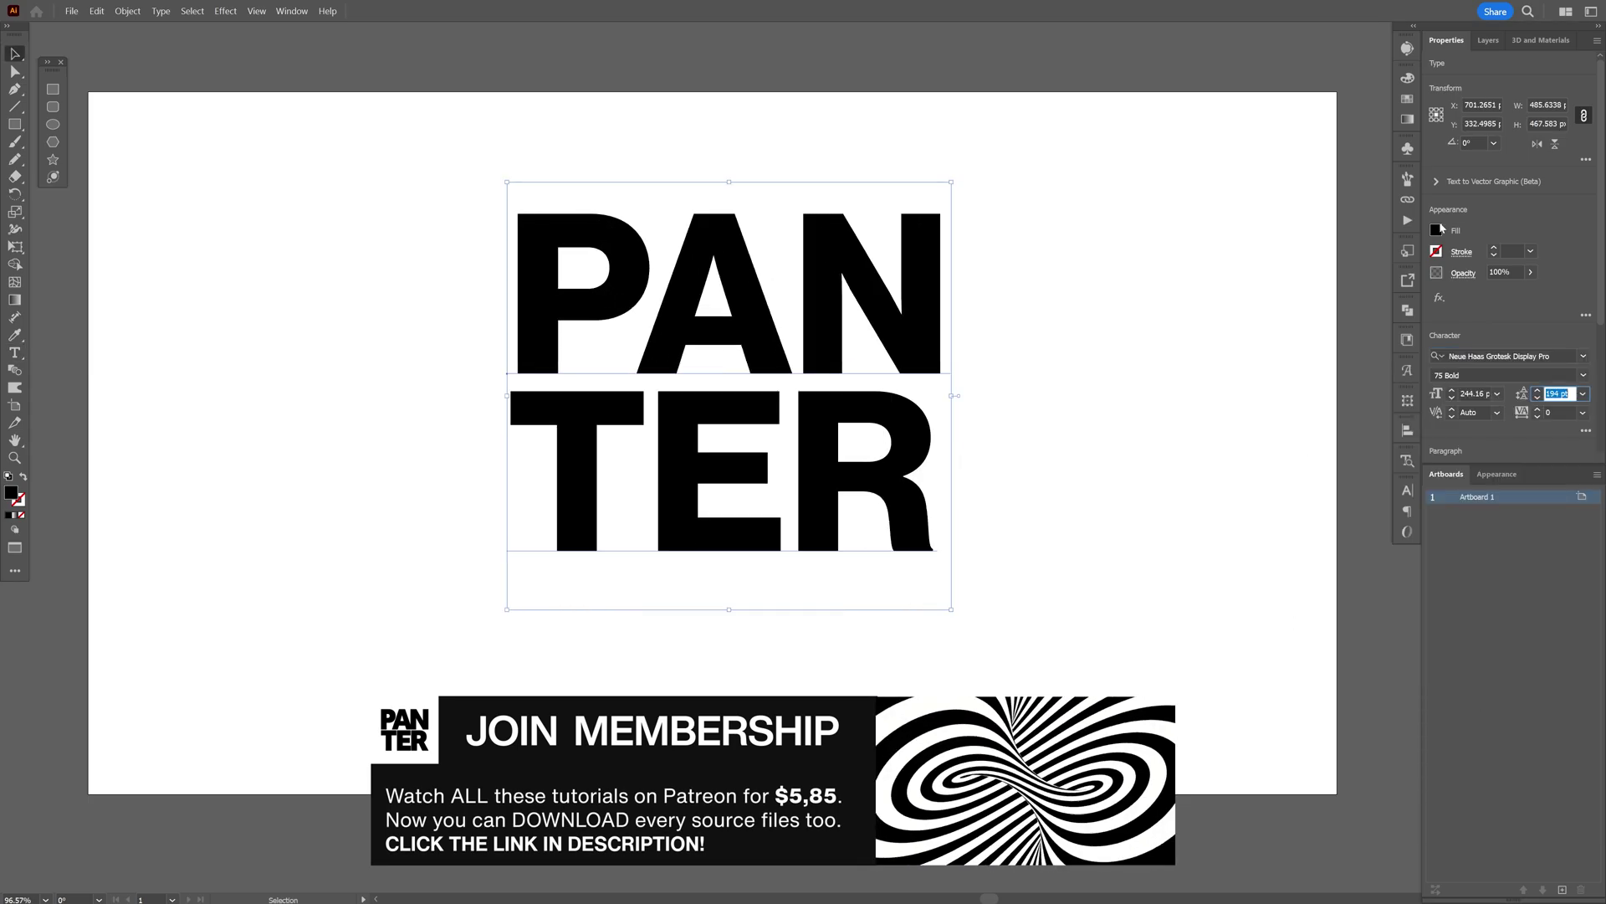
{"action": "left_click", "coordinate": [1437, 229]}
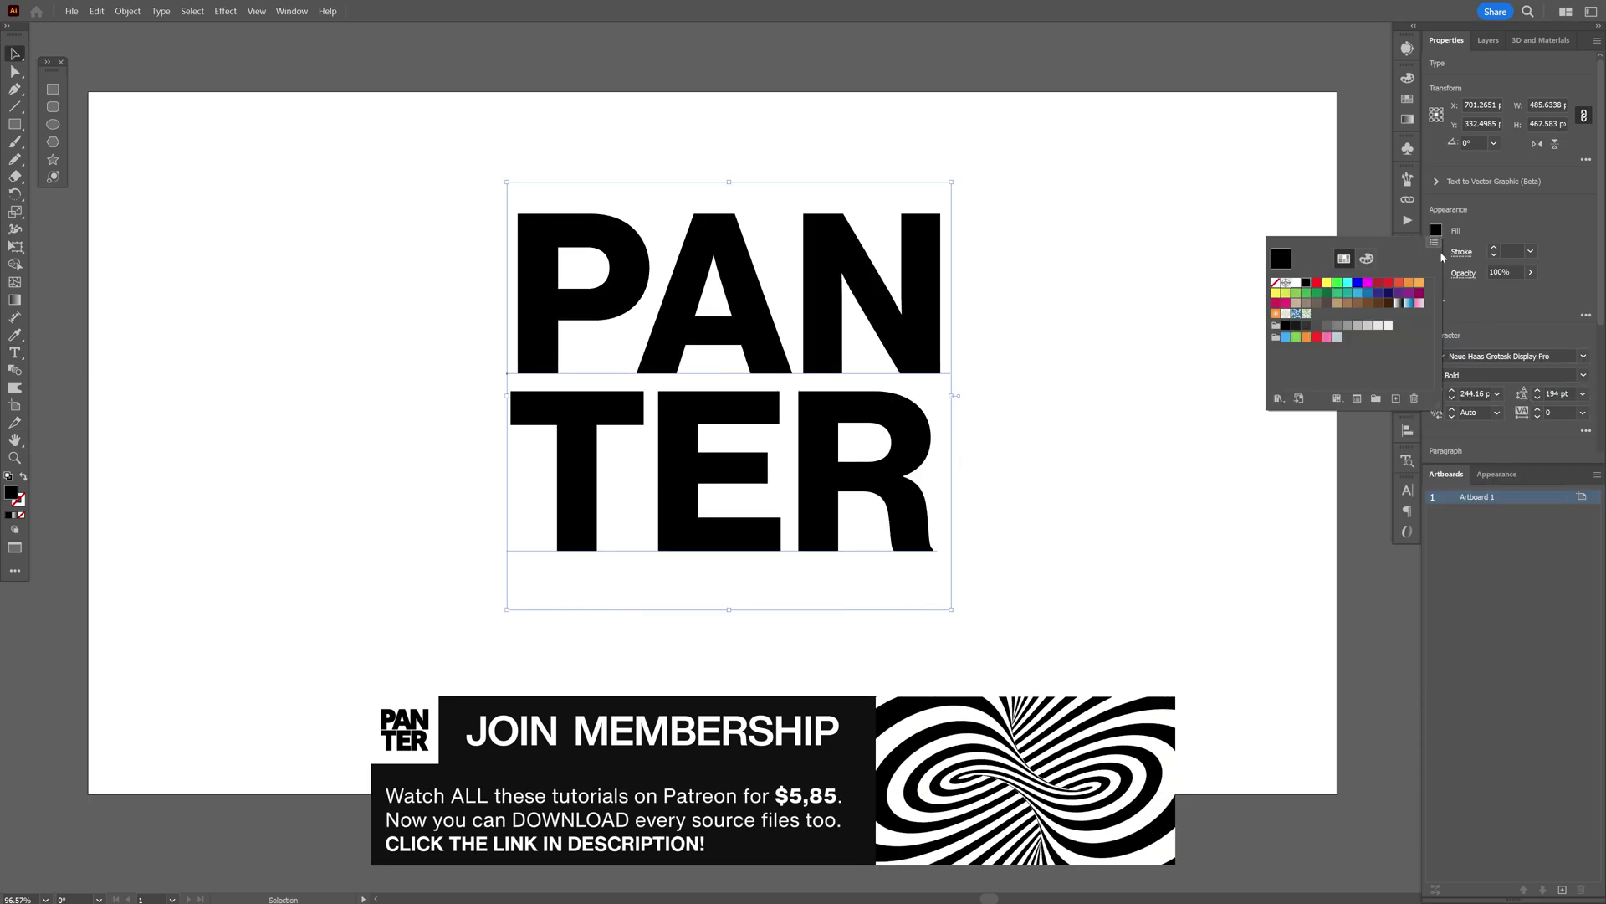
{"action": "left_click", "coordinate": [1337, 326]}
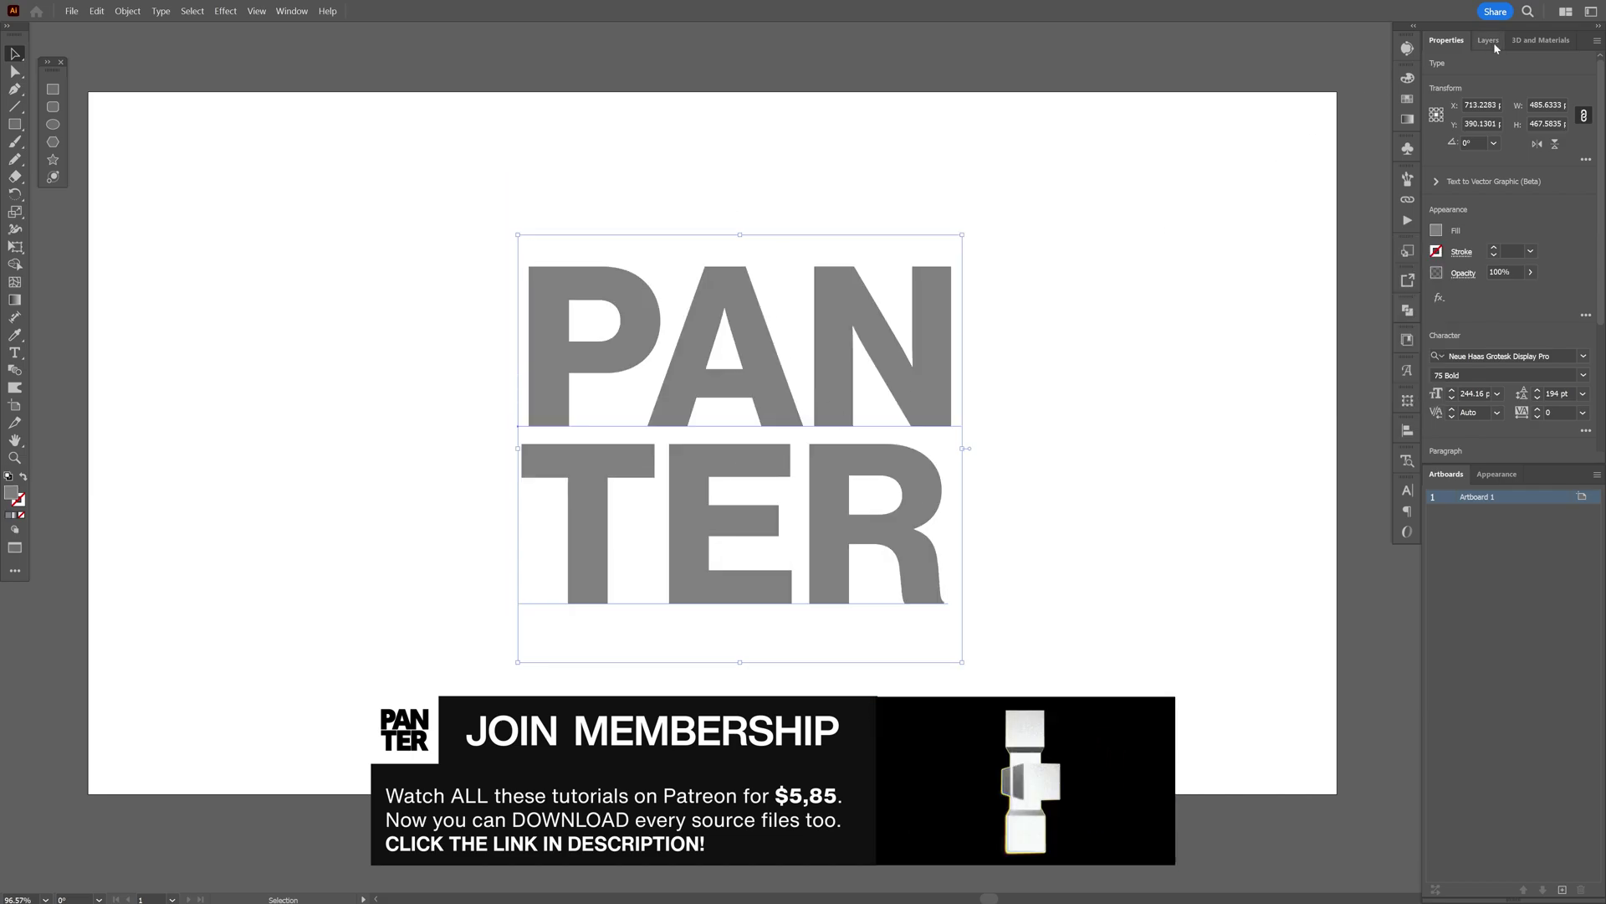
- Extrude PANTER to 282 px depth with 65° perspective and a custom rotation
{"action": "left_click", "coordinate": [1536, 40]}
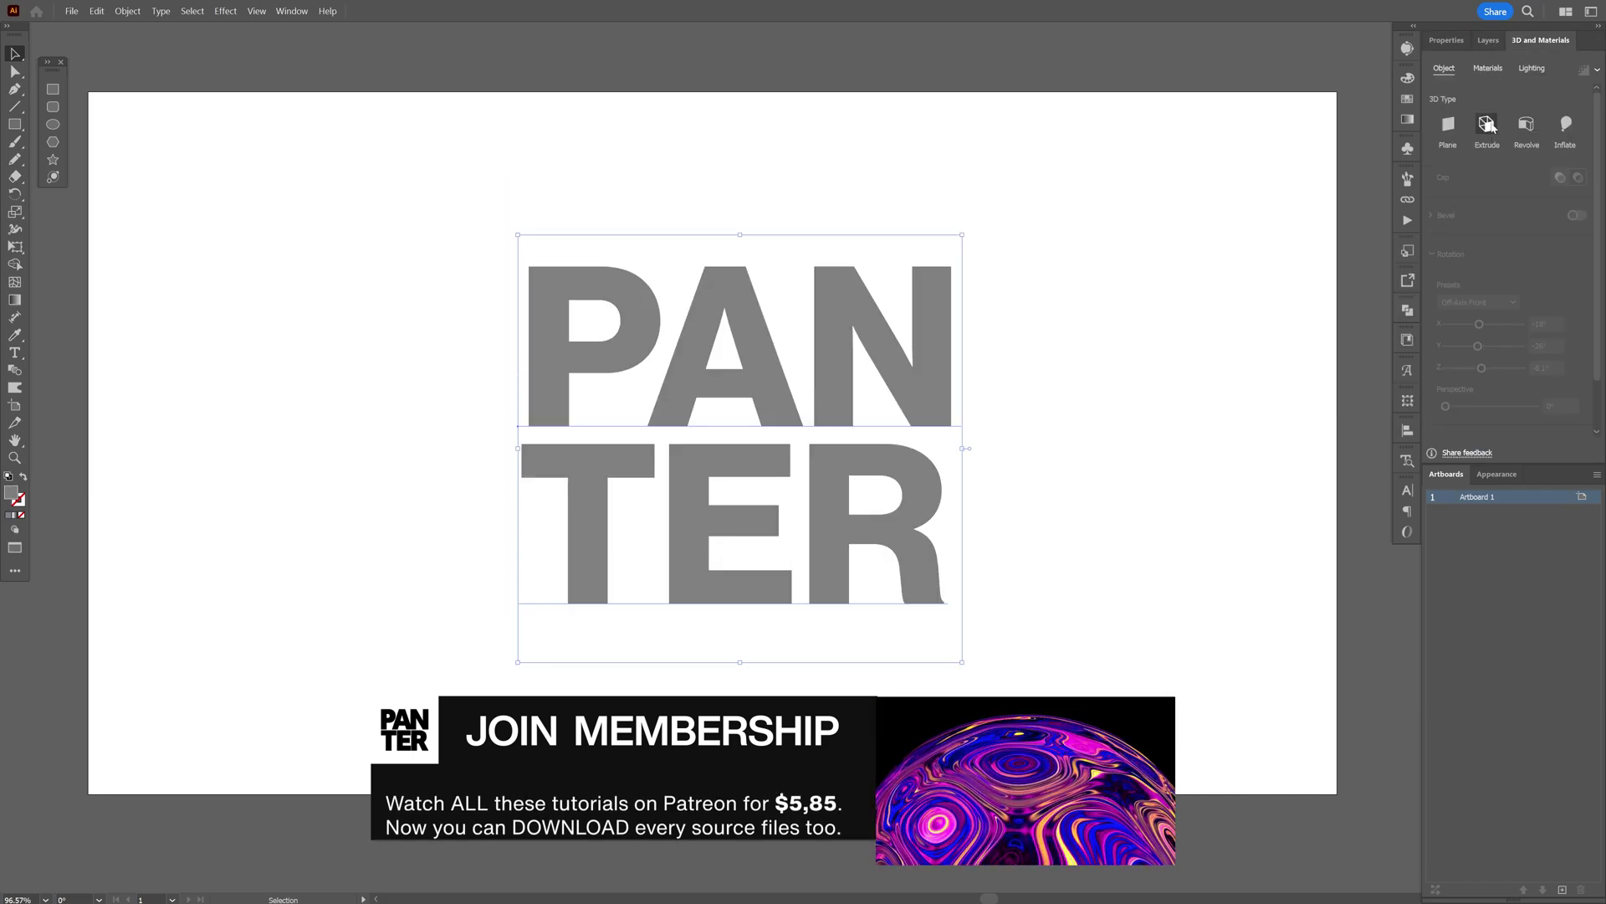
{"action": "left_click", "coordinate": [1486, 123]}
{"action": "left_click_drag", "start_coordinate": [1447, 184], "coordinate": [1456, 186]}
{"action": "scroll", "coordinate": [1453, 356], "scroll_direction": "down", "scroll_amount": 3}
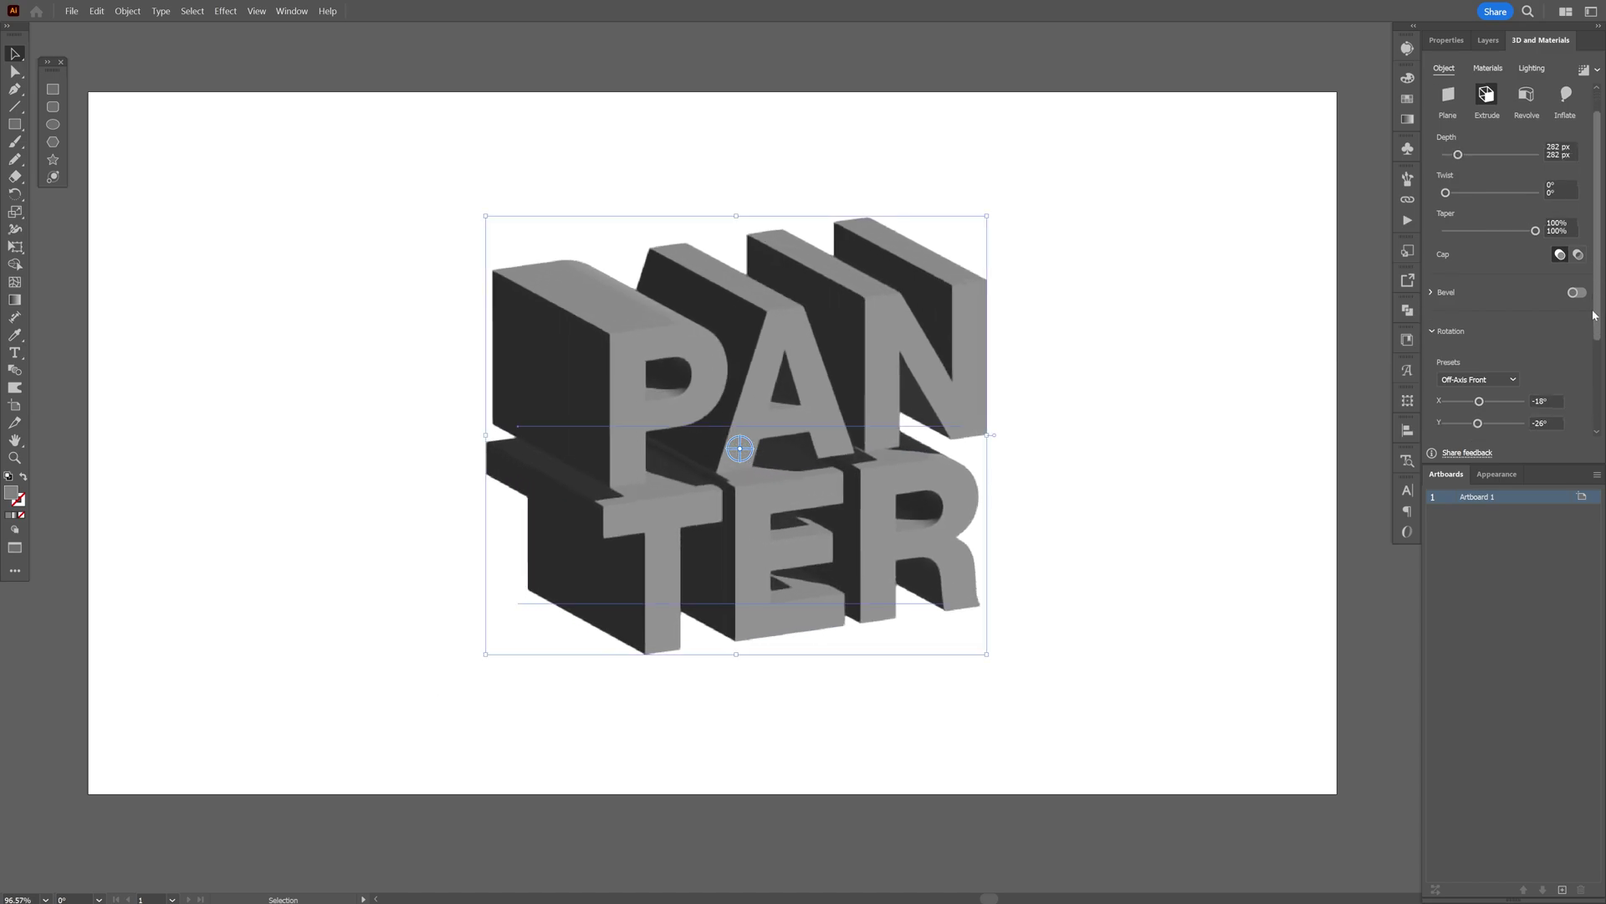
{"action": "left_click_drag", "start_coordinate": [1448, 350], "coordinate": [1494, 351]}
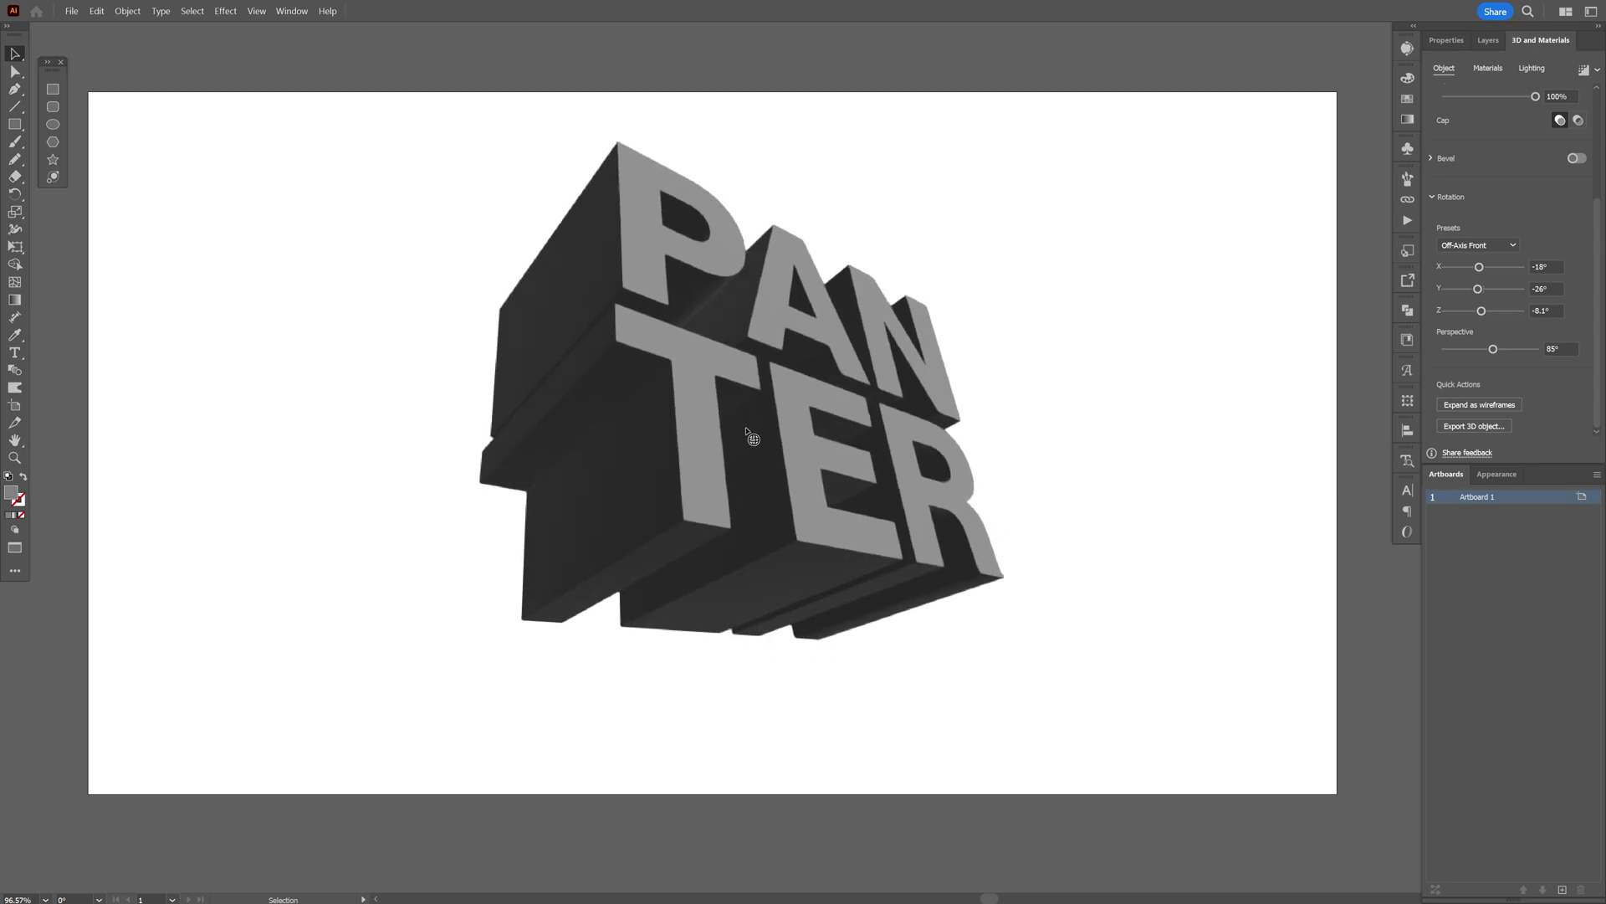
{"action": "left_click_drag", "start_coordinate": [747, 431], "coordinate": [1146, 420]}
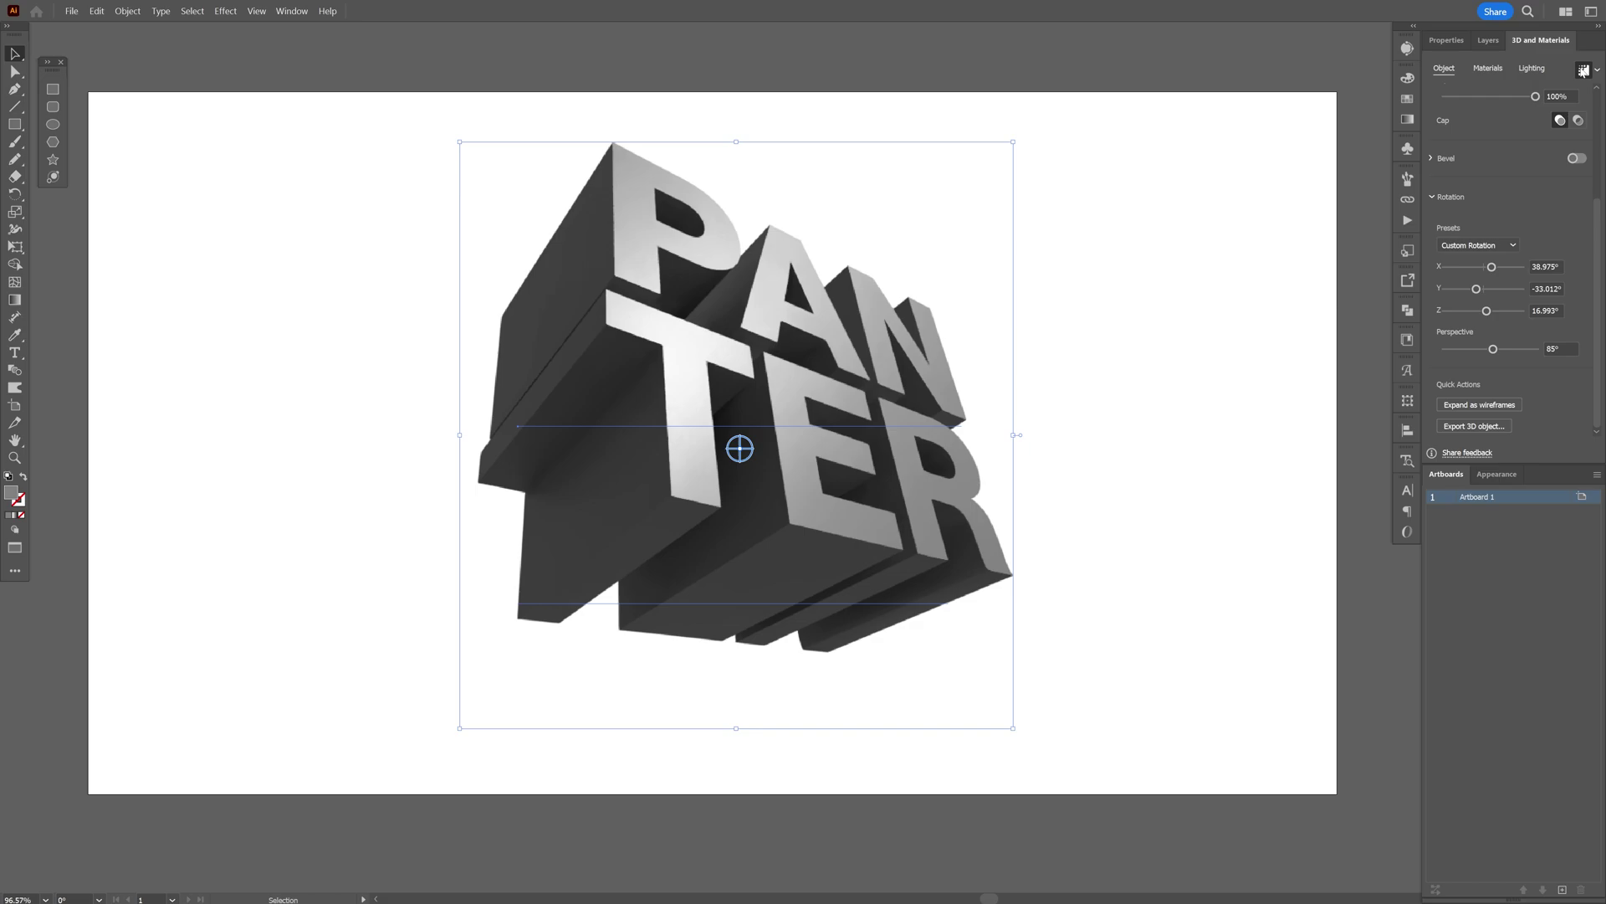
- Give the 3D PANTER letters a Round bevel
{"action": "scroll", "coordinate": [1597, 126], "scroll_direction": "up", "scroll_amount": 3}
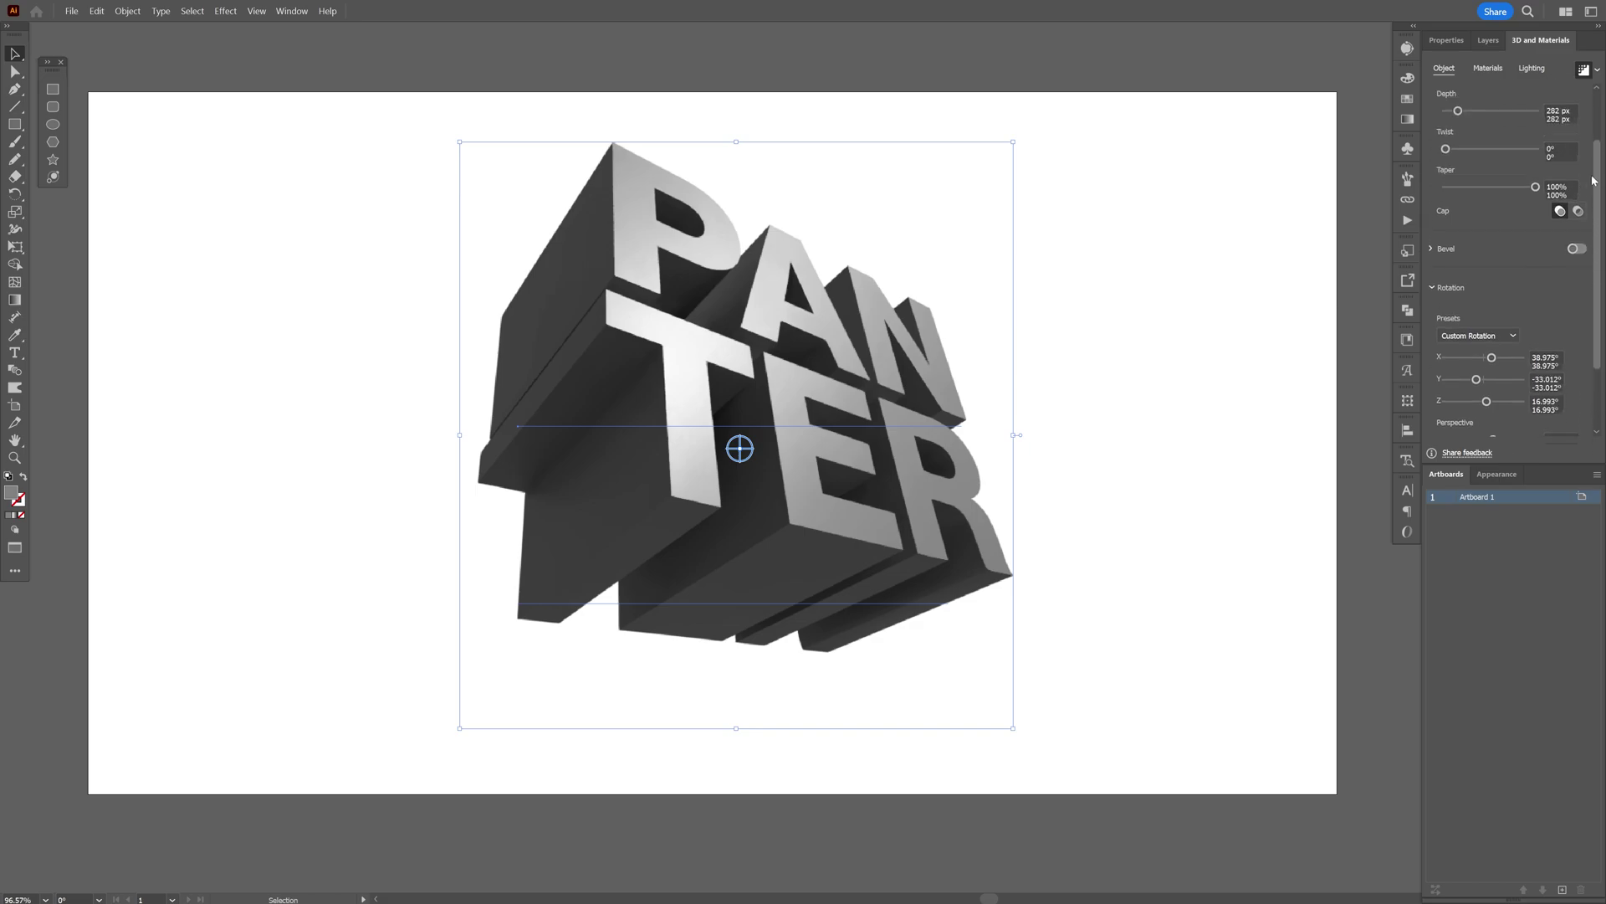
{"action": "left_click", "coordinate": [1576, 325]}
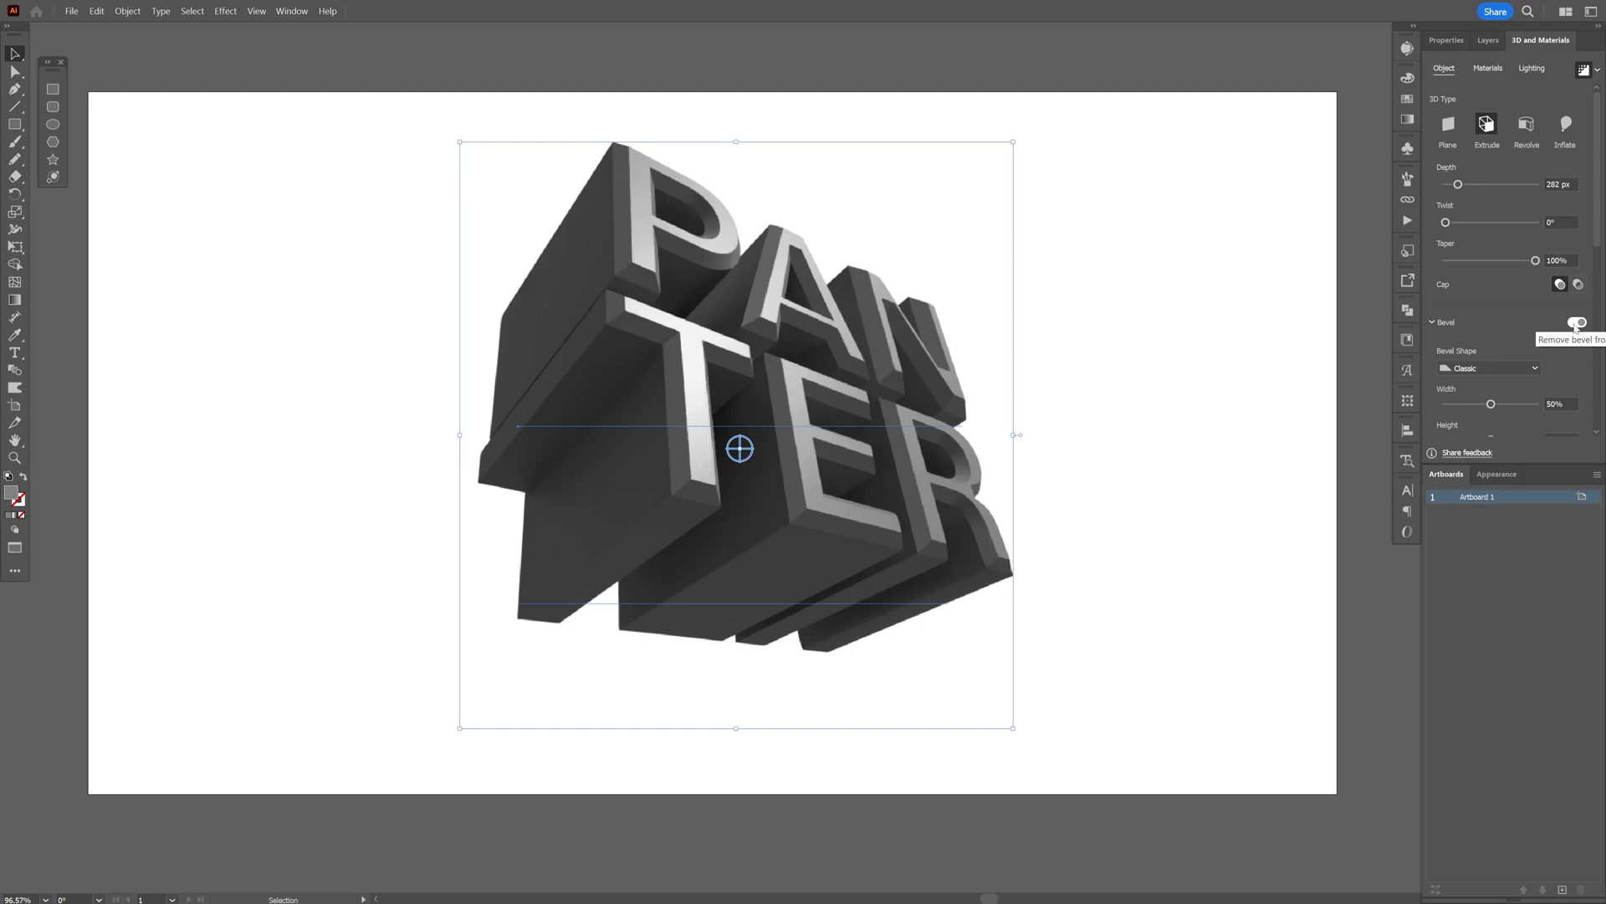
{"action": "left_click", "coordinate": [1503, 370]}
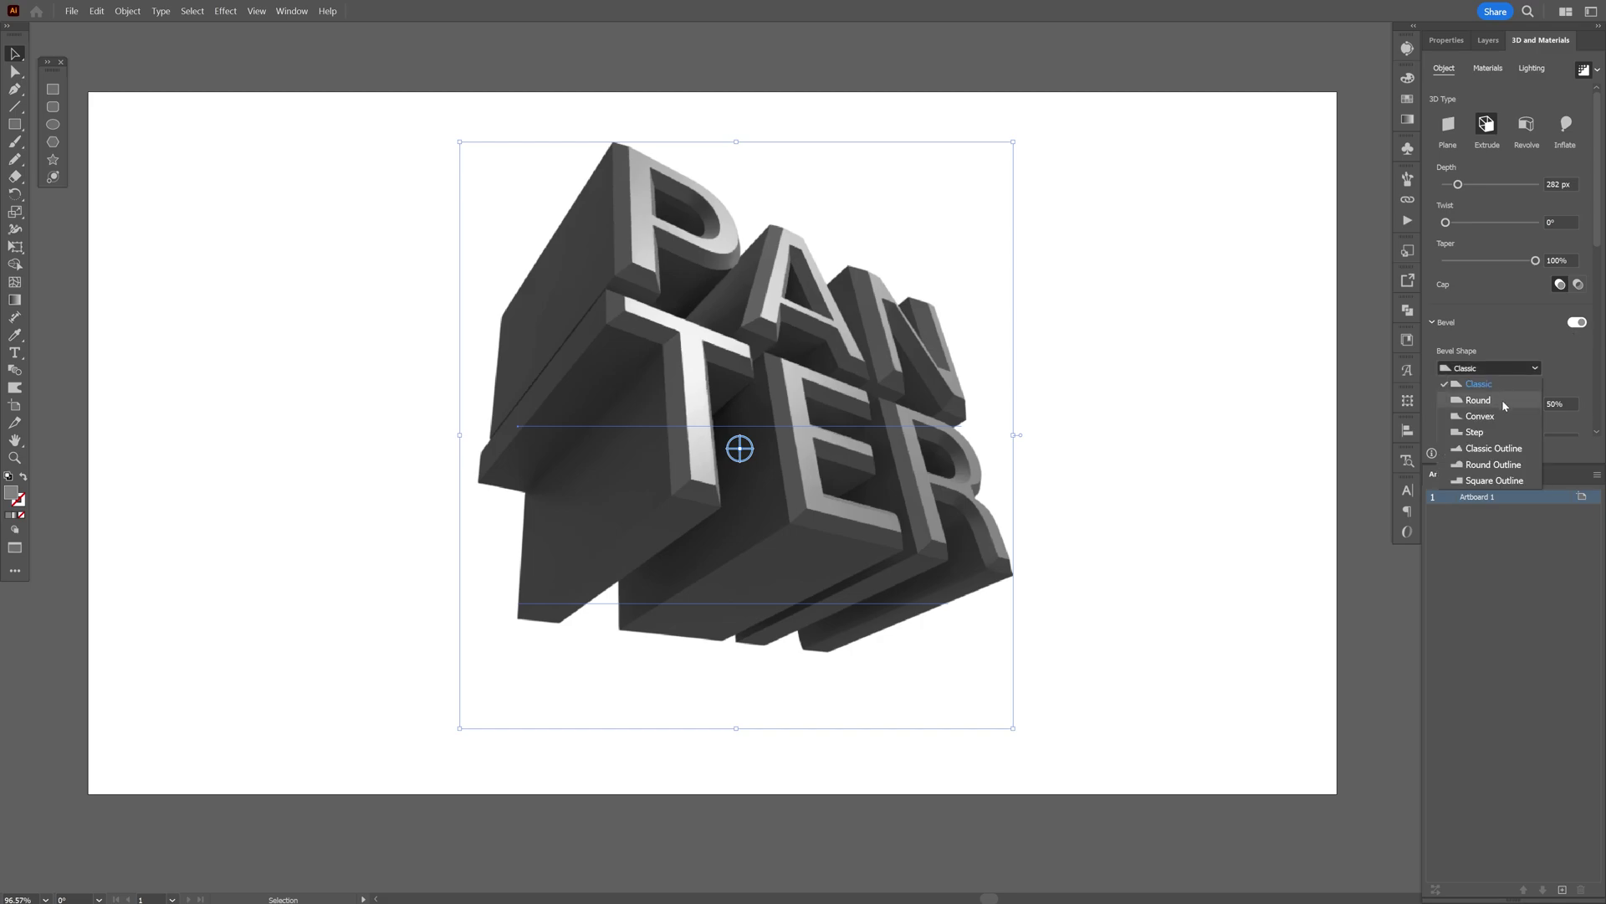
{"action": "left_click", "coordinate": [1503, 399]}
- Narrow the artboard to 750 px wide and shift the lettering left to center it
{"action": "key", "text": "shift+o"}
{"action": "left_click_drag", "start_coordinate": [1337, 443], "coordinate": [1055, 430]}
{"action": "key", "text": "v"}
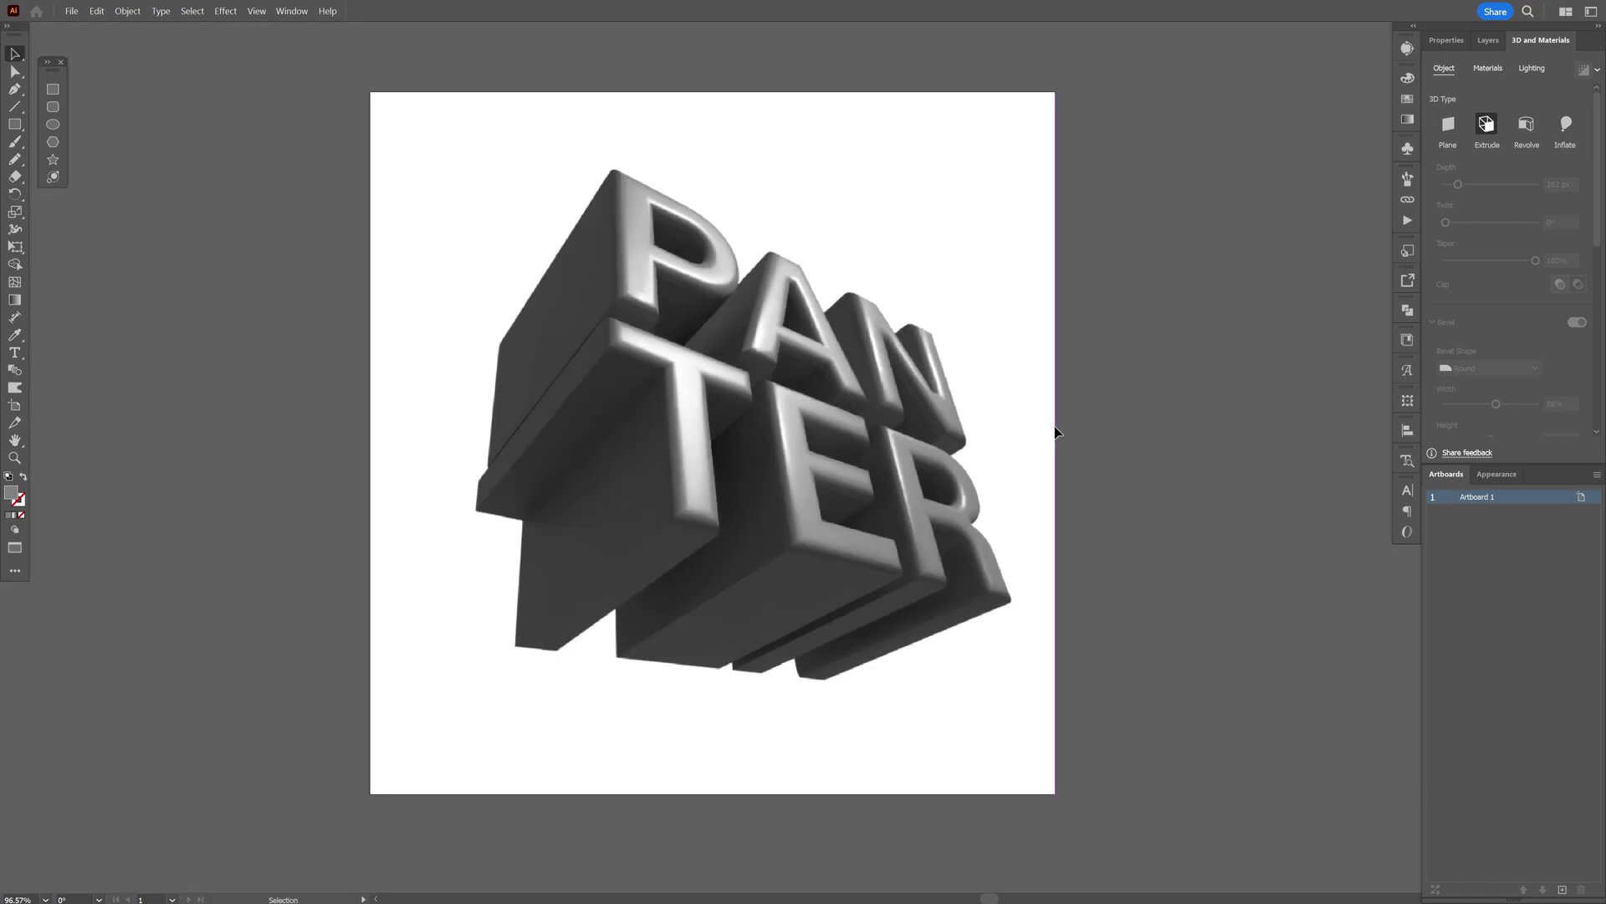
{"action": "left_click_drag", "start_coordinate": [920, 402], "coordinate": [899, 406]}
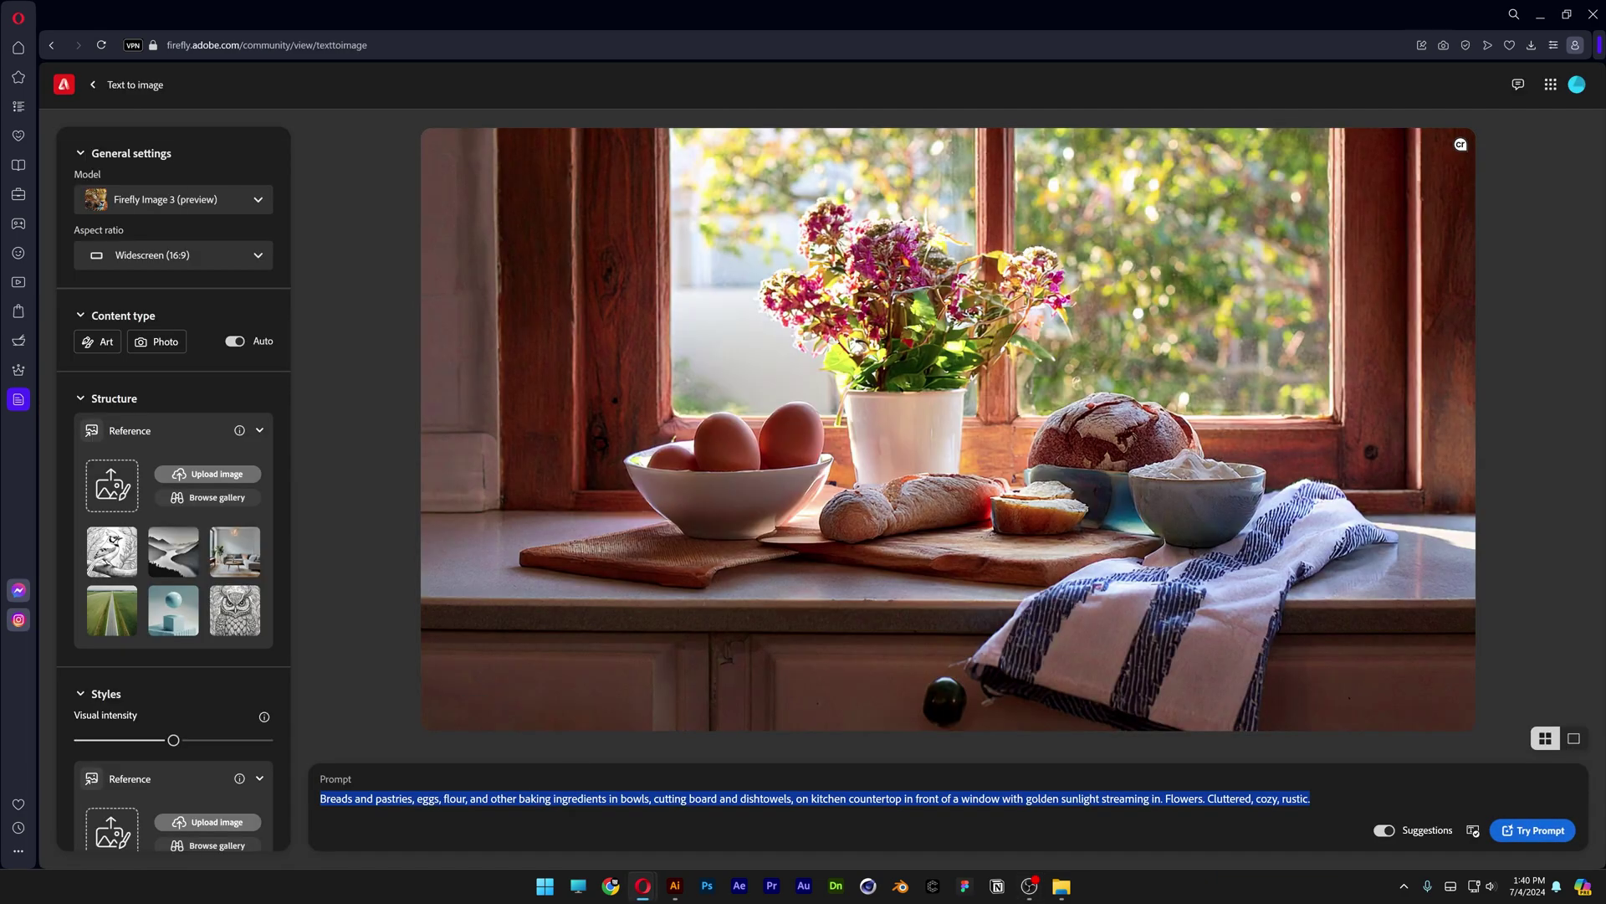
- Set Square (1:1) and Photo, and enter the 3d inflated matte light gray rubber cube chair prompt
{"action": "key", "text": "BackSpace"}
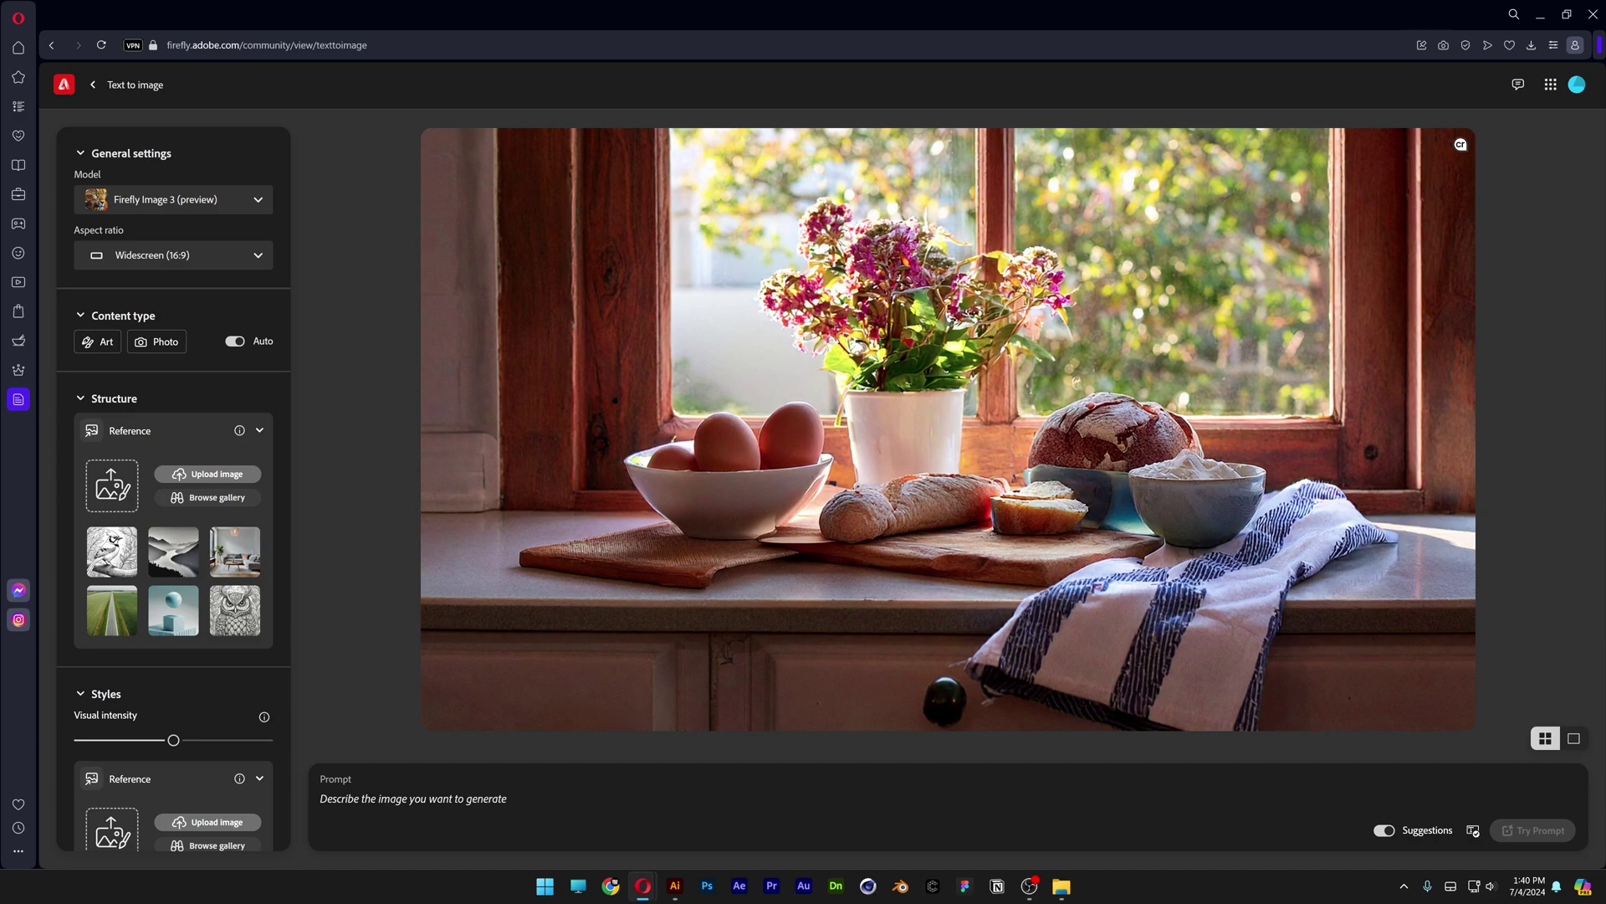
{"action": "left_click", "coordinate": [156, 263]}
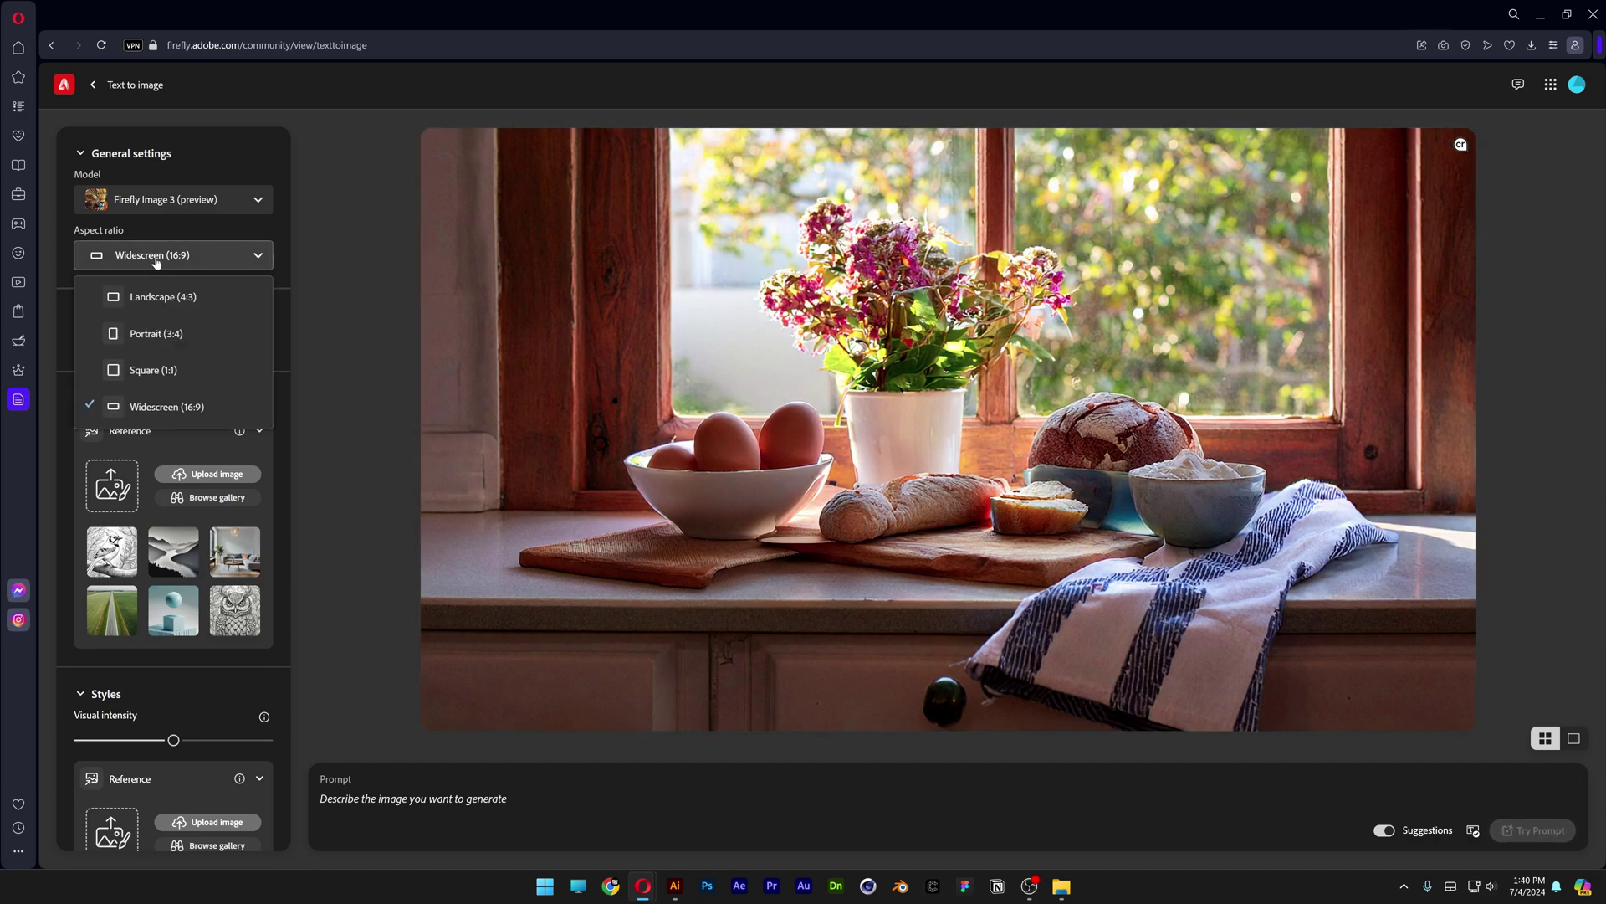
{"action": "left_click", "coordinate": [172, 370]}
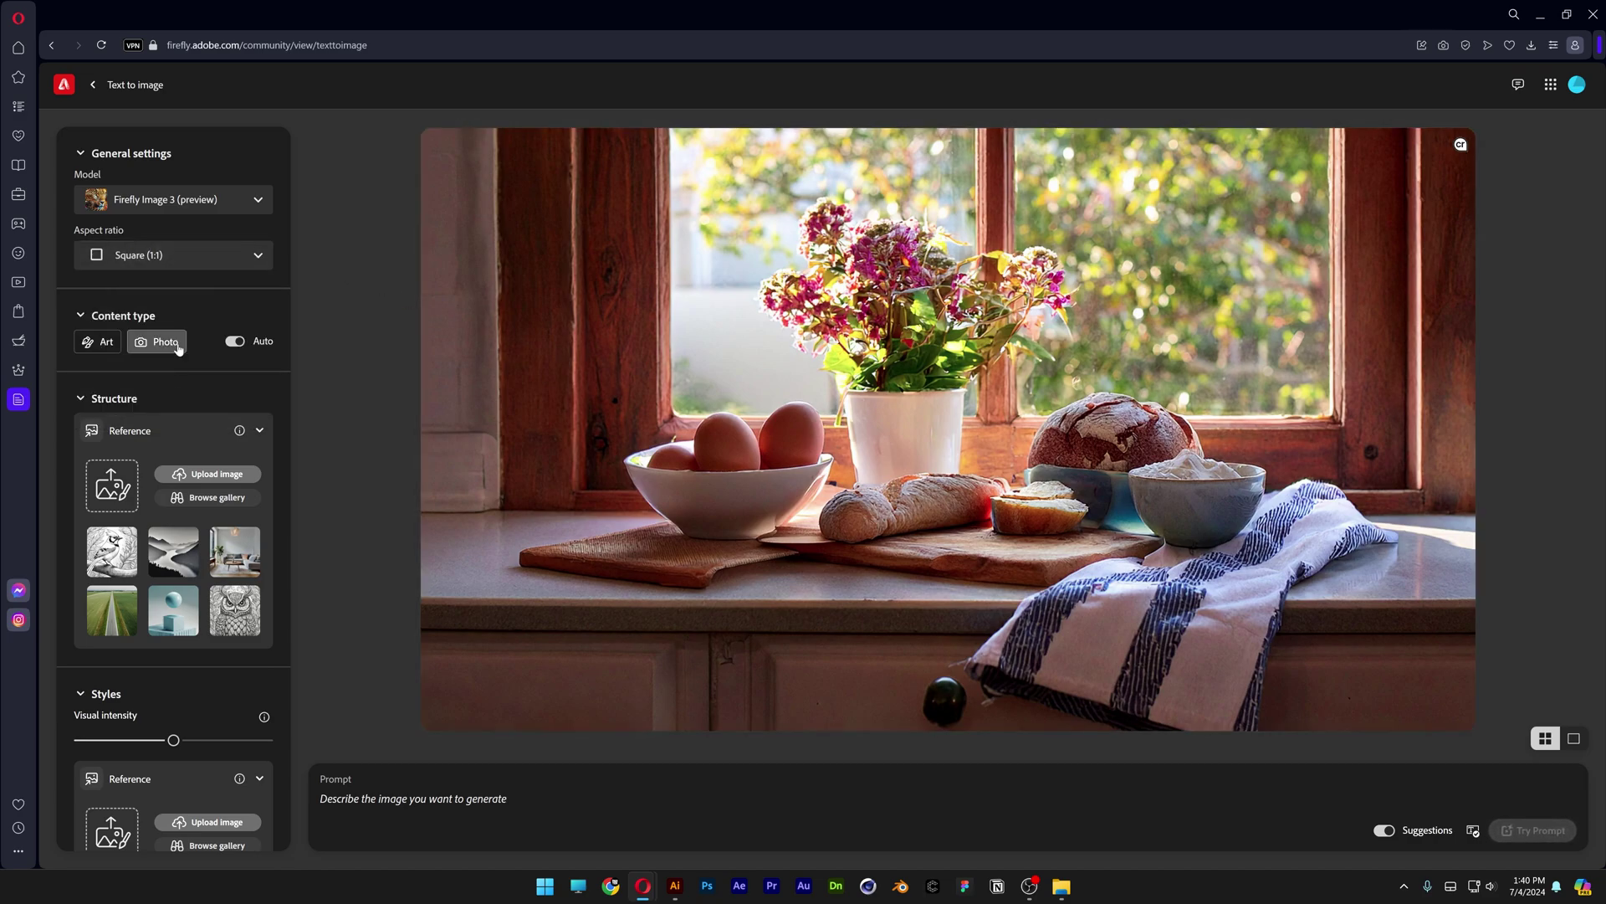
{"action": "left_click", "coordinate": [177, 346]}
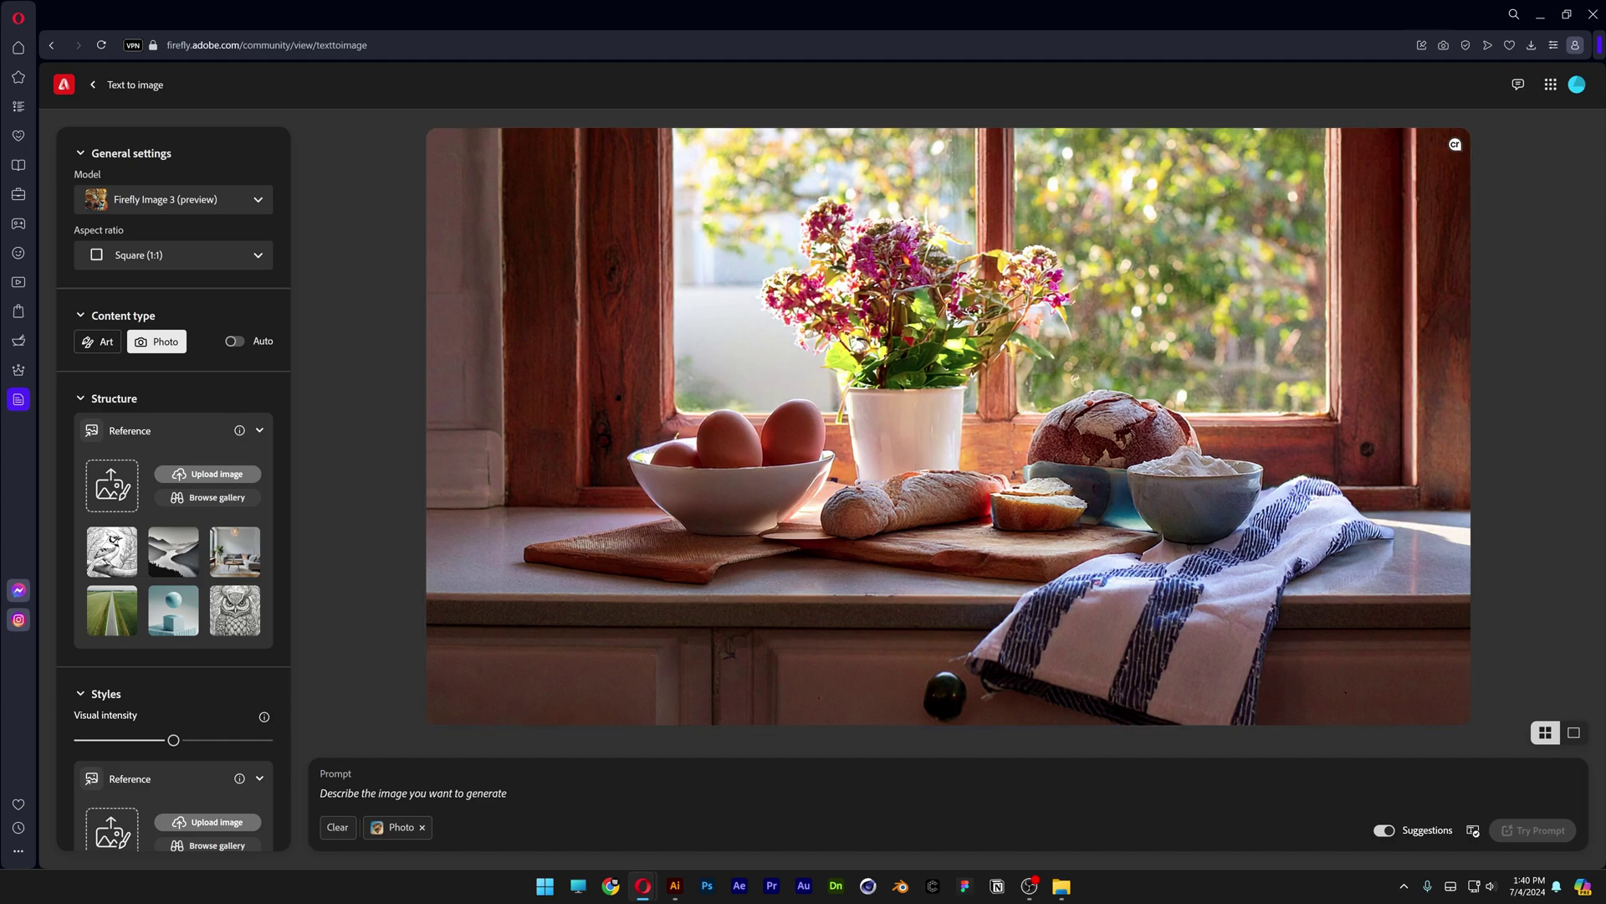
{"action": "type", "text": "3d inflated r"}
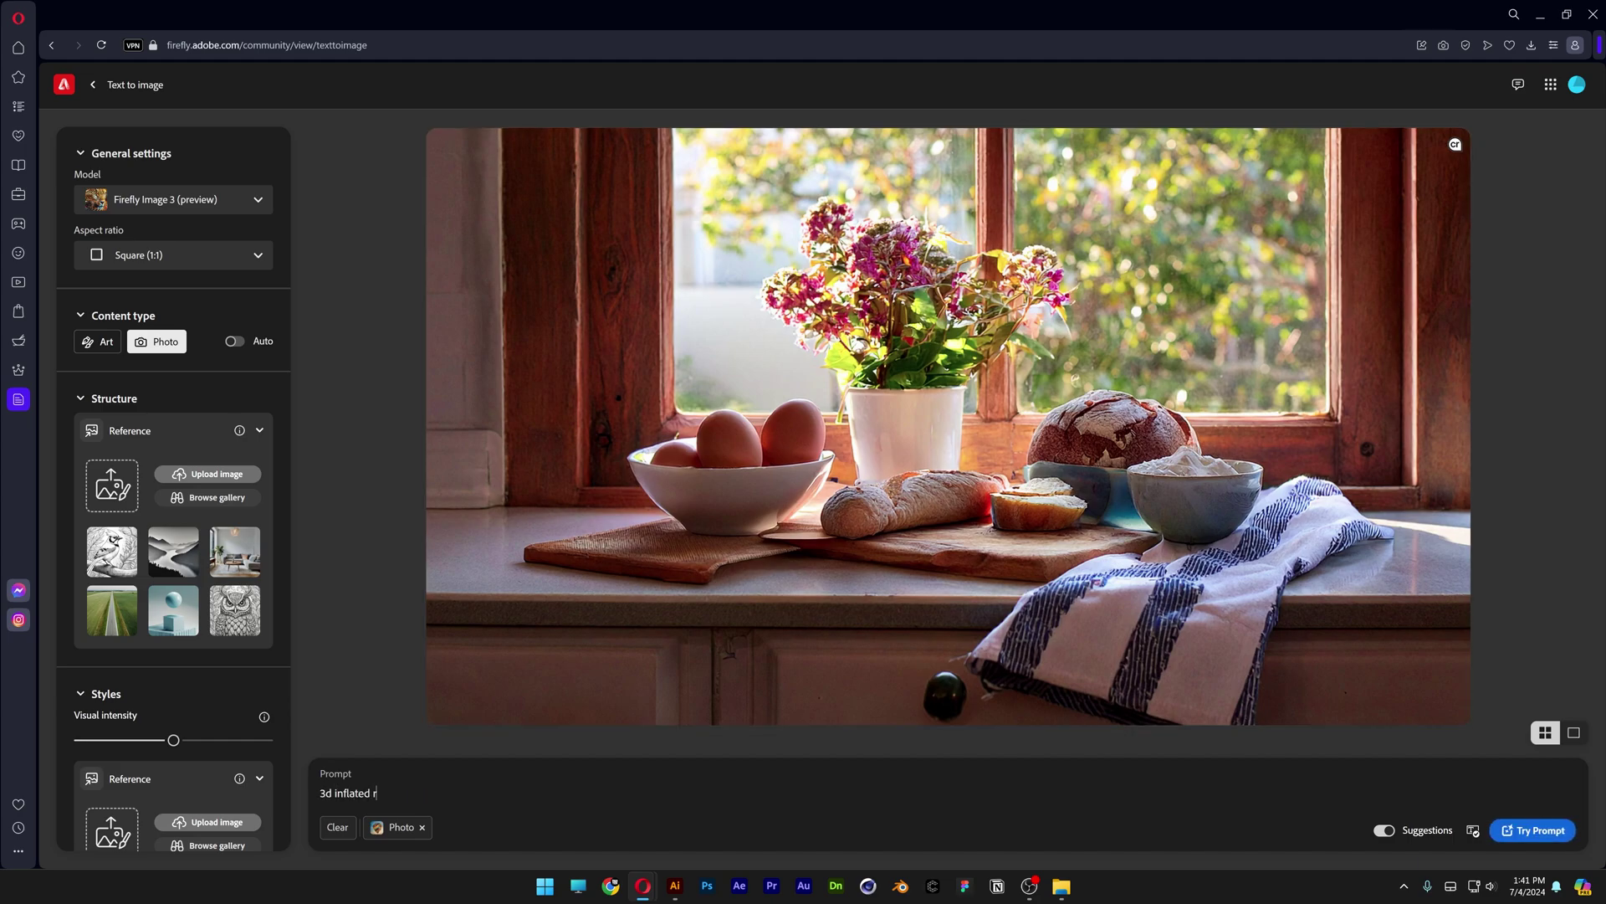
{"action": "type", "text": "ubber cube chair mattress made of"}
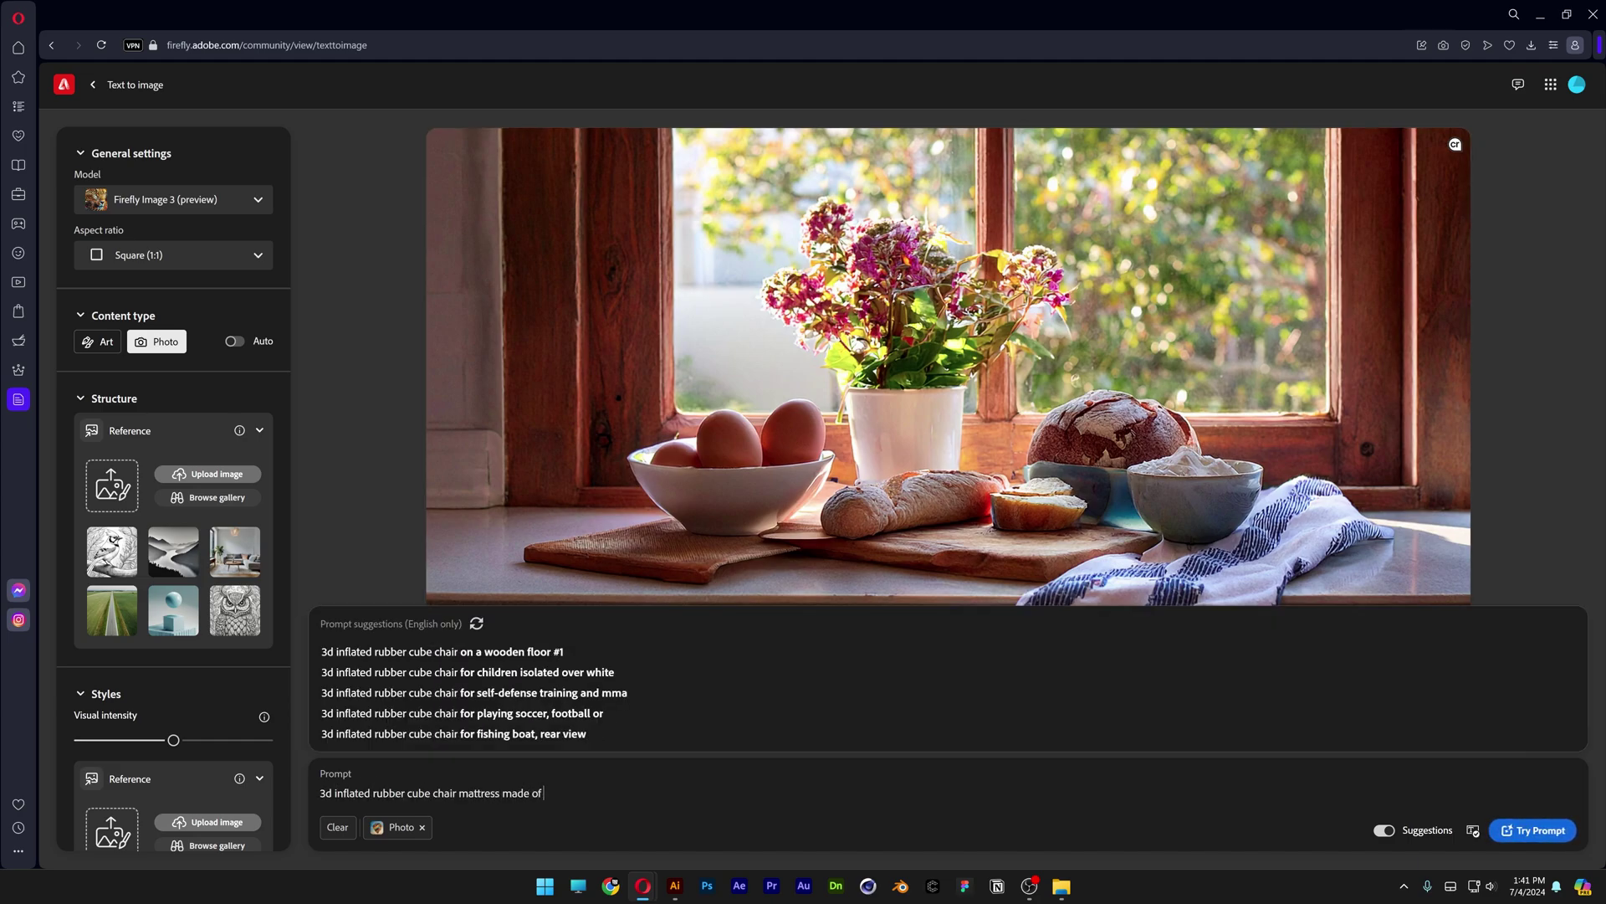
{"action": "type", "text": " matte light gray"}
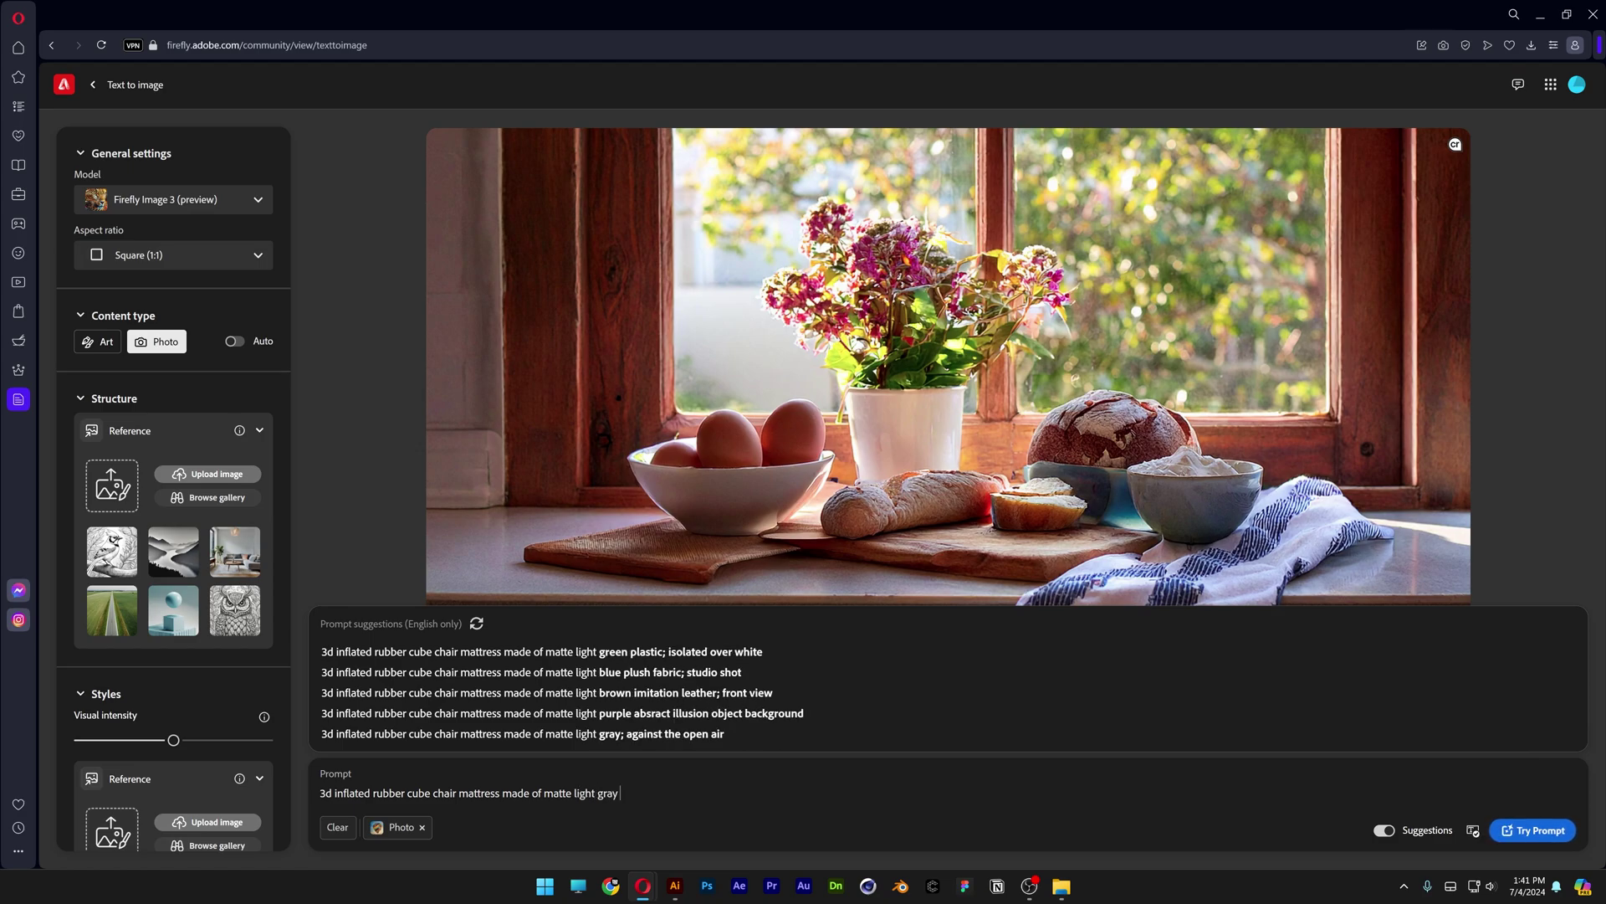
{"action": "type", "text": " soft material, isolated on white background"}
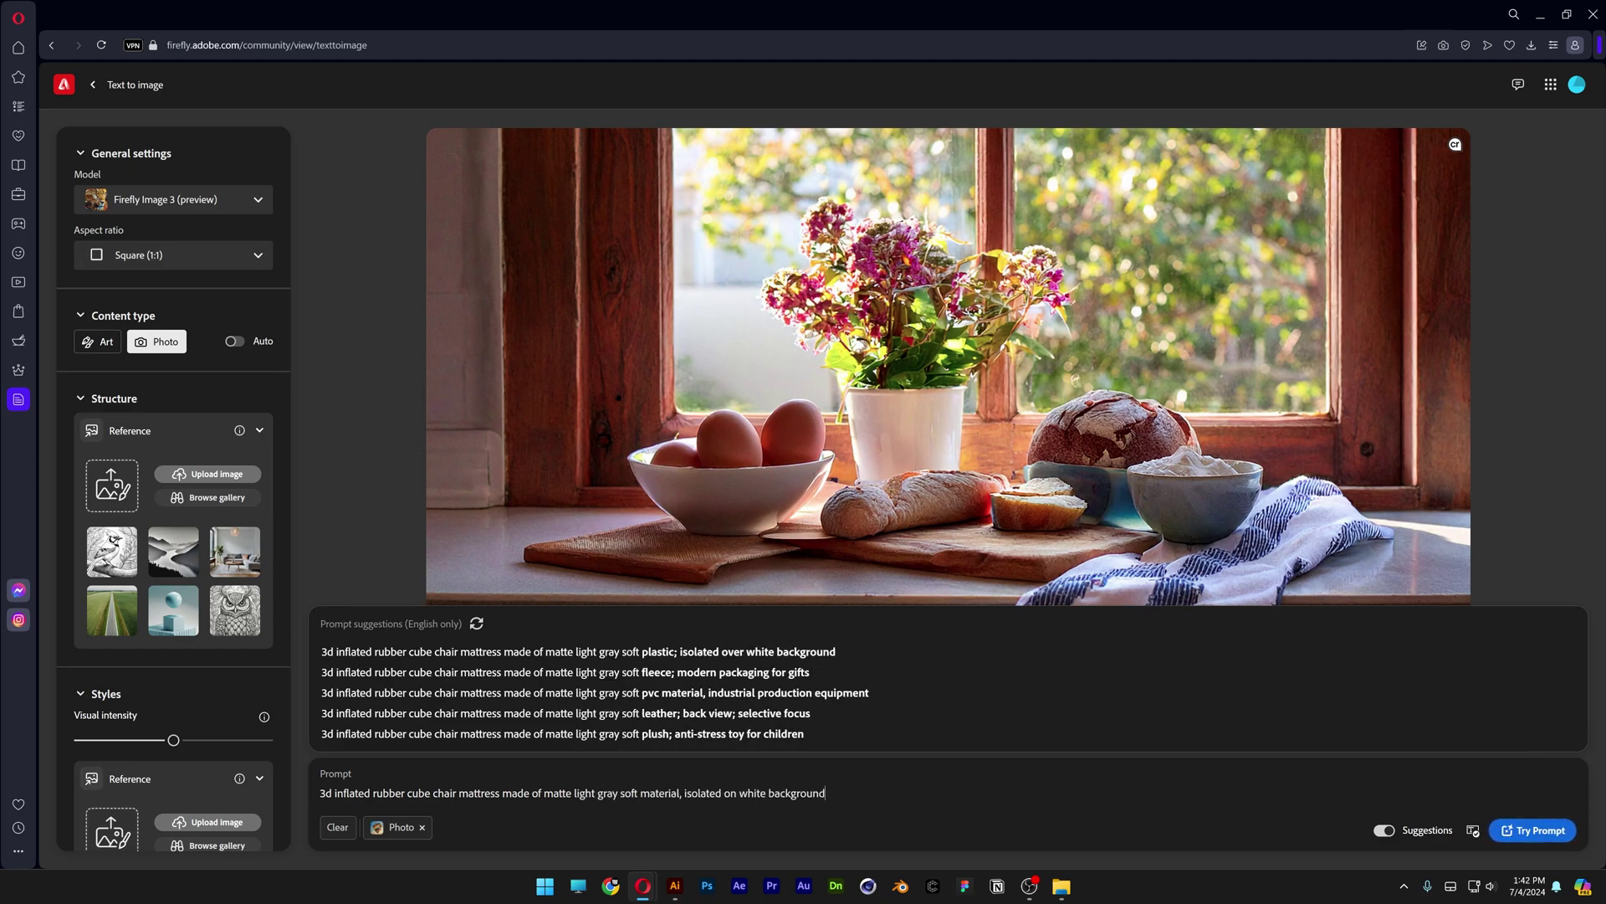
{"action": "left_click", "coordinate": [589, 810]}
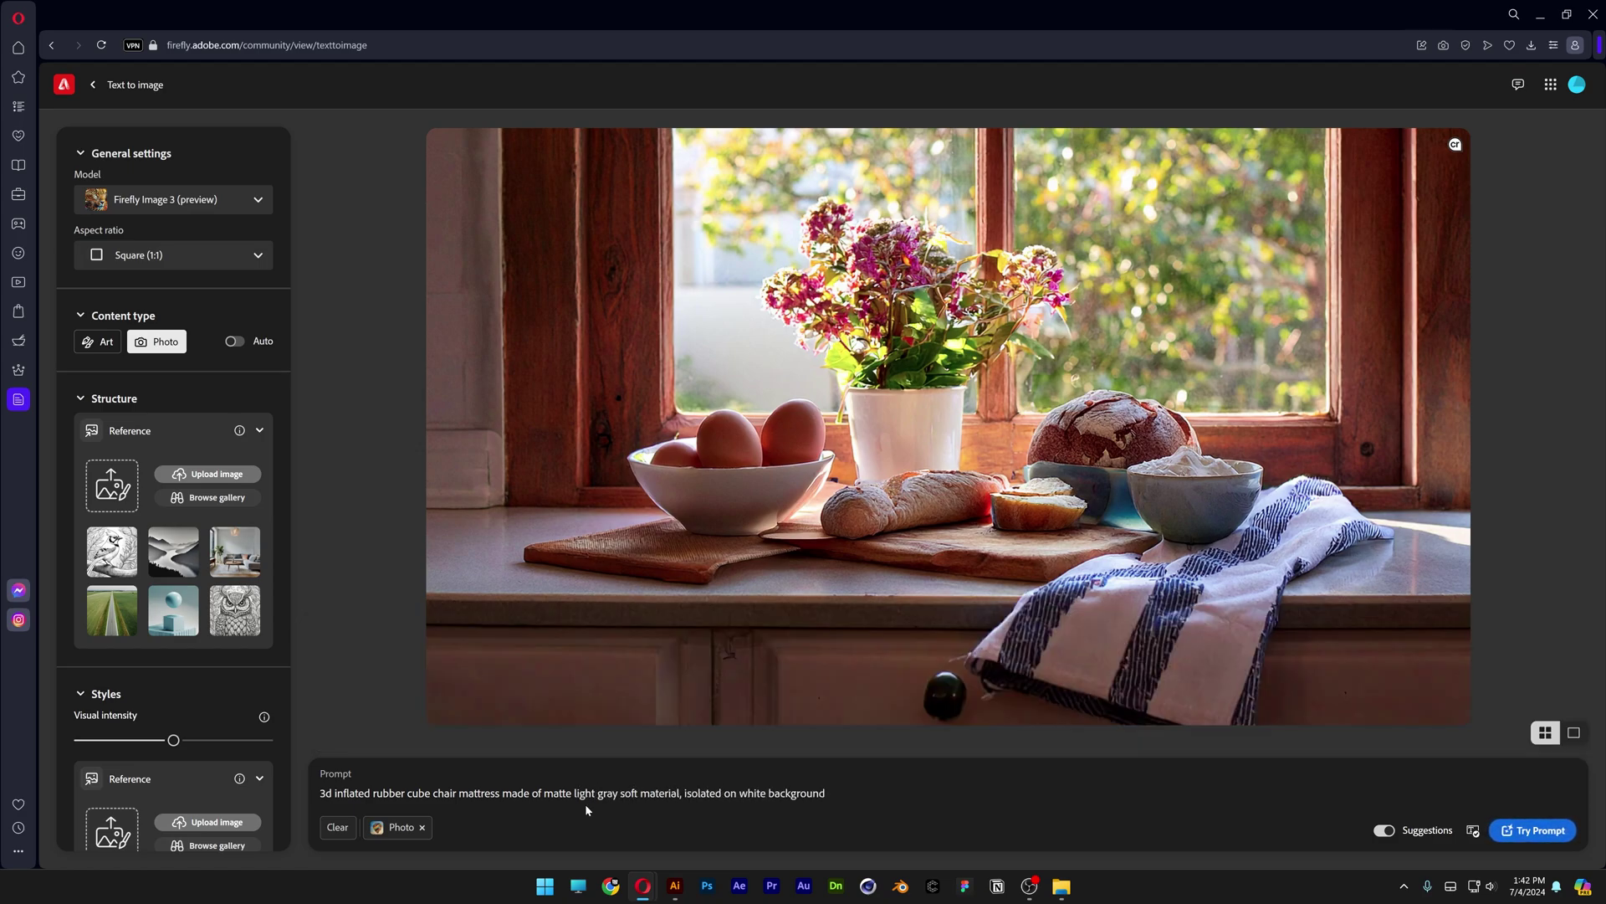
- Generate cube images twice, then drop 'chair' from the prompt and regenerate
{"action": "left_click", "coordinate": [1555, 832]}
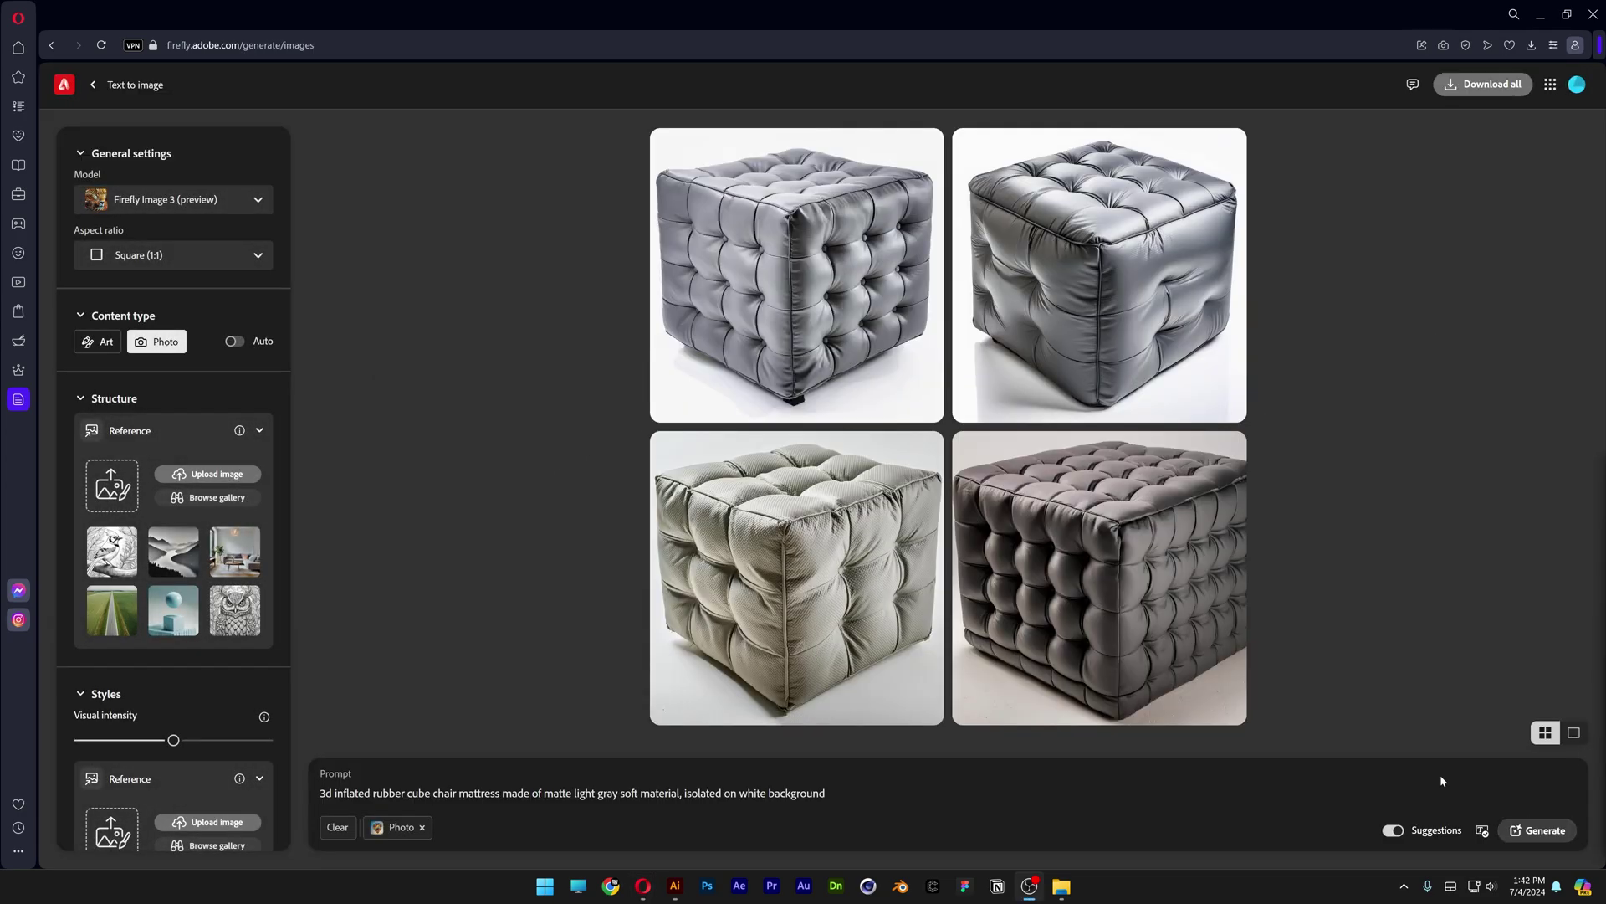
{"action": "left_click", "coordinate": [1548, 830]}
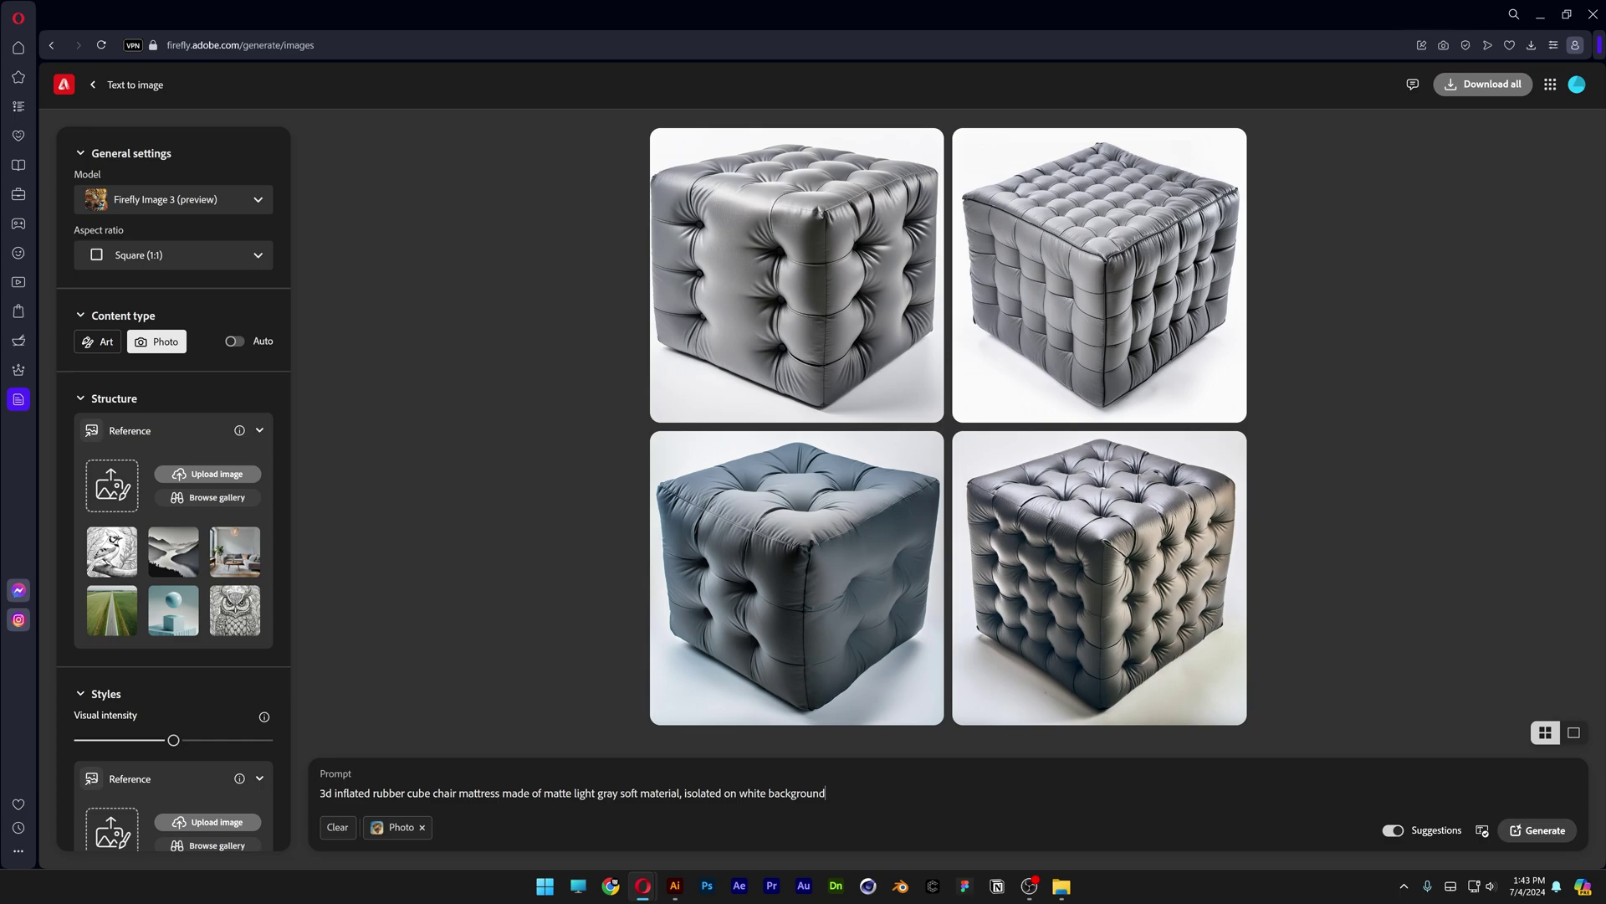
{"action": "key", "text": "BackSpace"}
{"action": "key", "text": "BackSpace"}
{"action": "key", "text": "BackSpace"}
{"action": "key", "text": "BackSpace"}
{"action": "key", "text": "BackSpace"}
{"action": "key", "text": "BackSpace"}
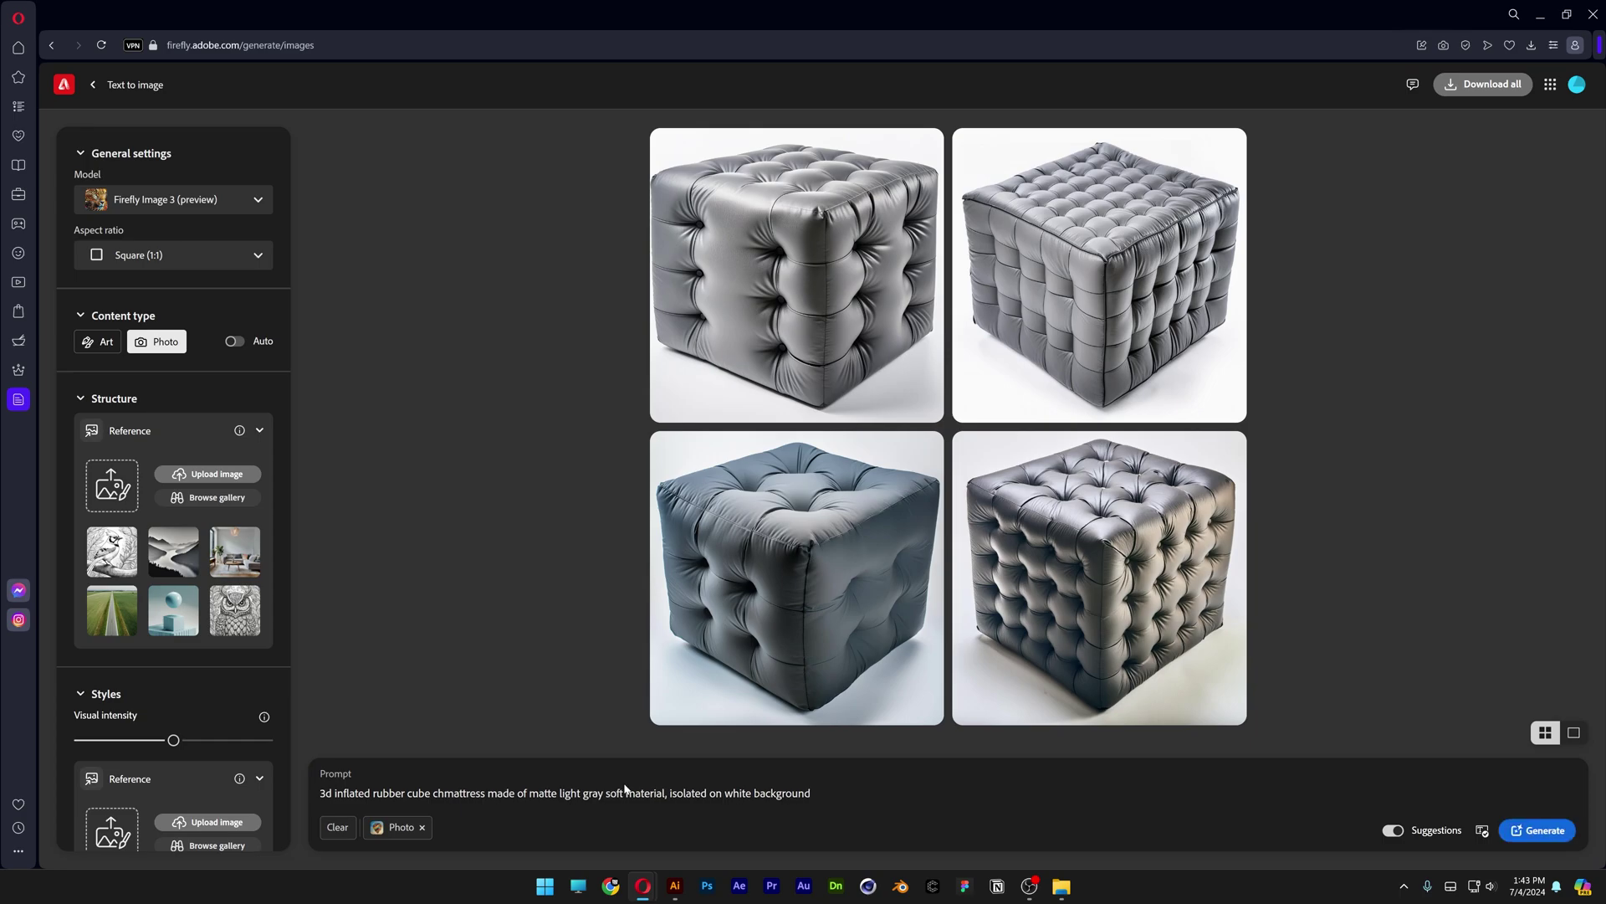
{"action": "key", "text": "Return"}
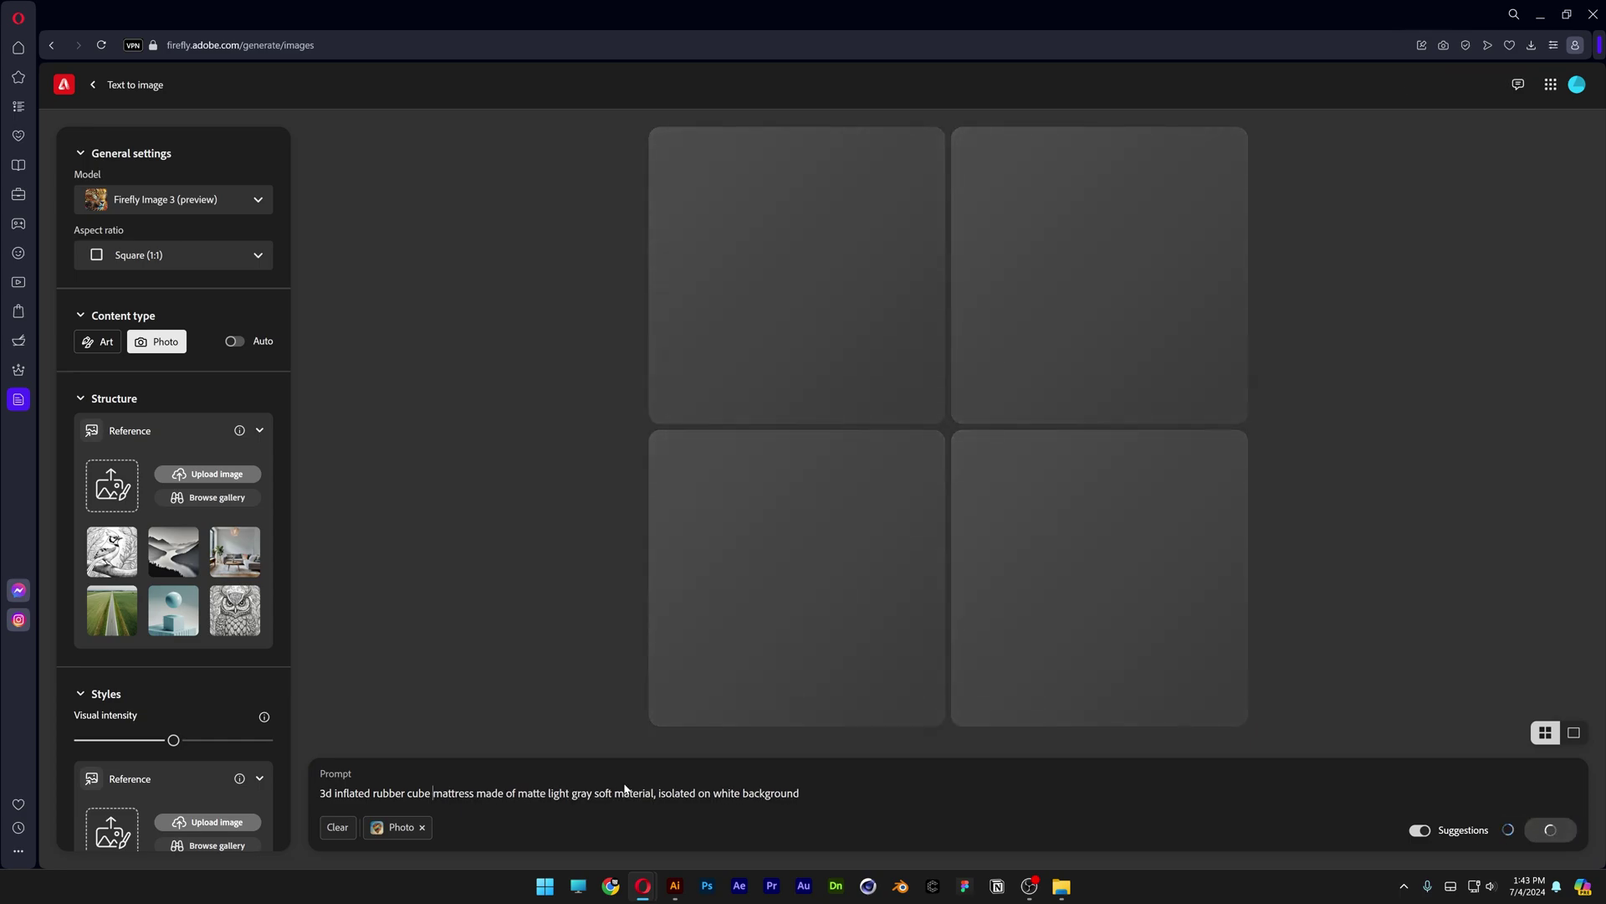
- Download the top-right cube image, then generate four more batches of cubes
{"action": "left_click", "coordinate": [1106, 265]}
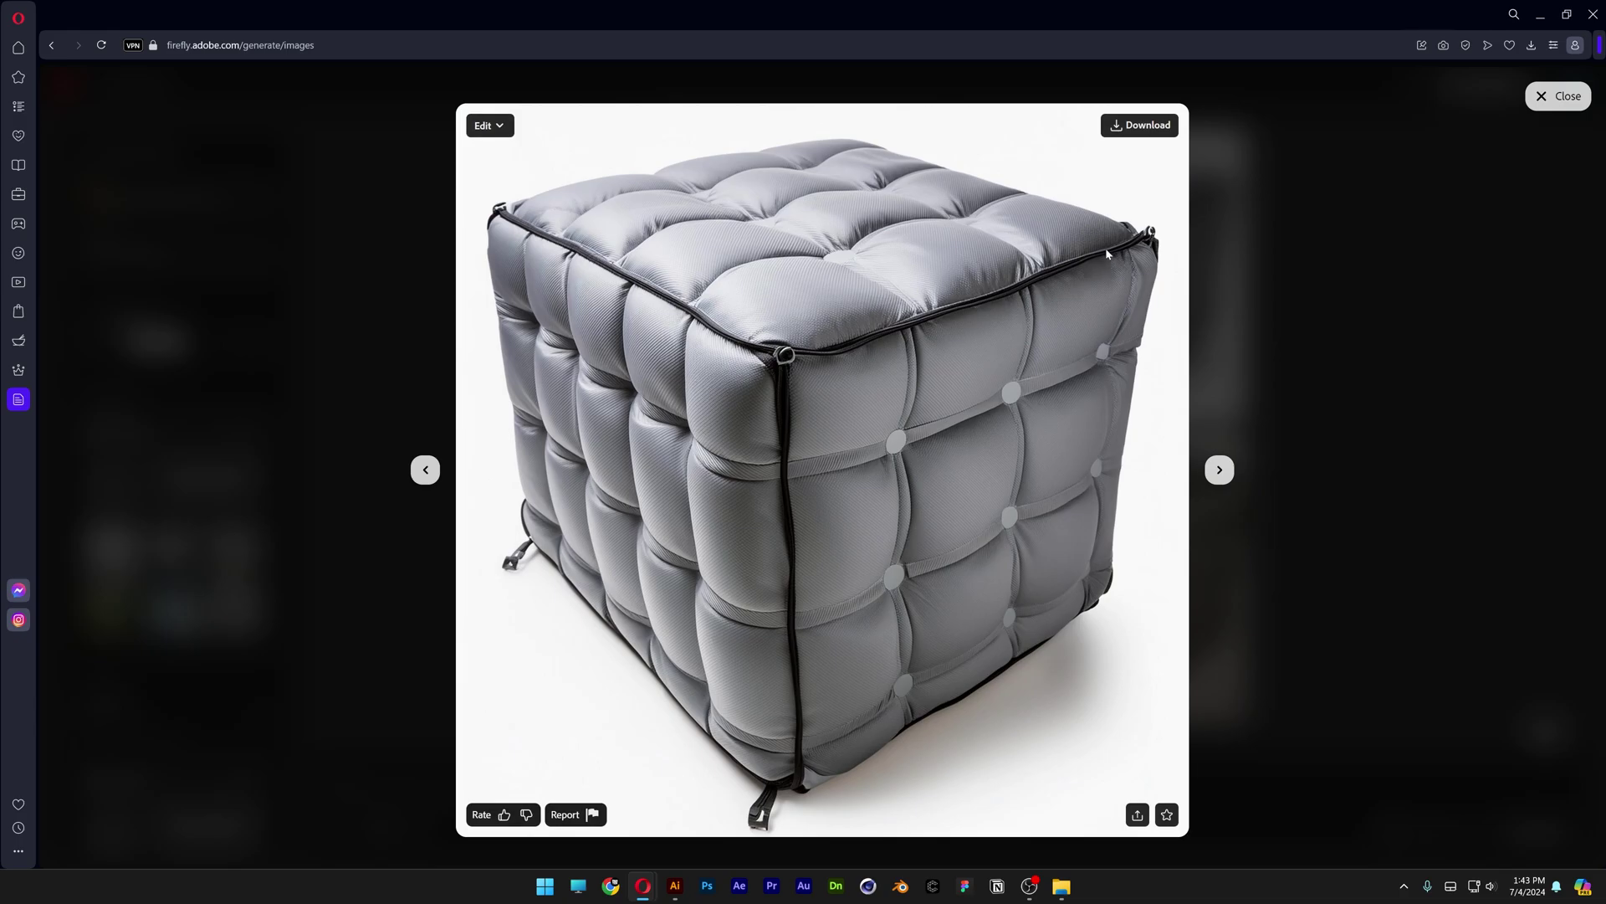
{"action": "left_click", "coordinate": [1153, 126]}
{"action": "left_click", "coordinate": [1339, 293]}
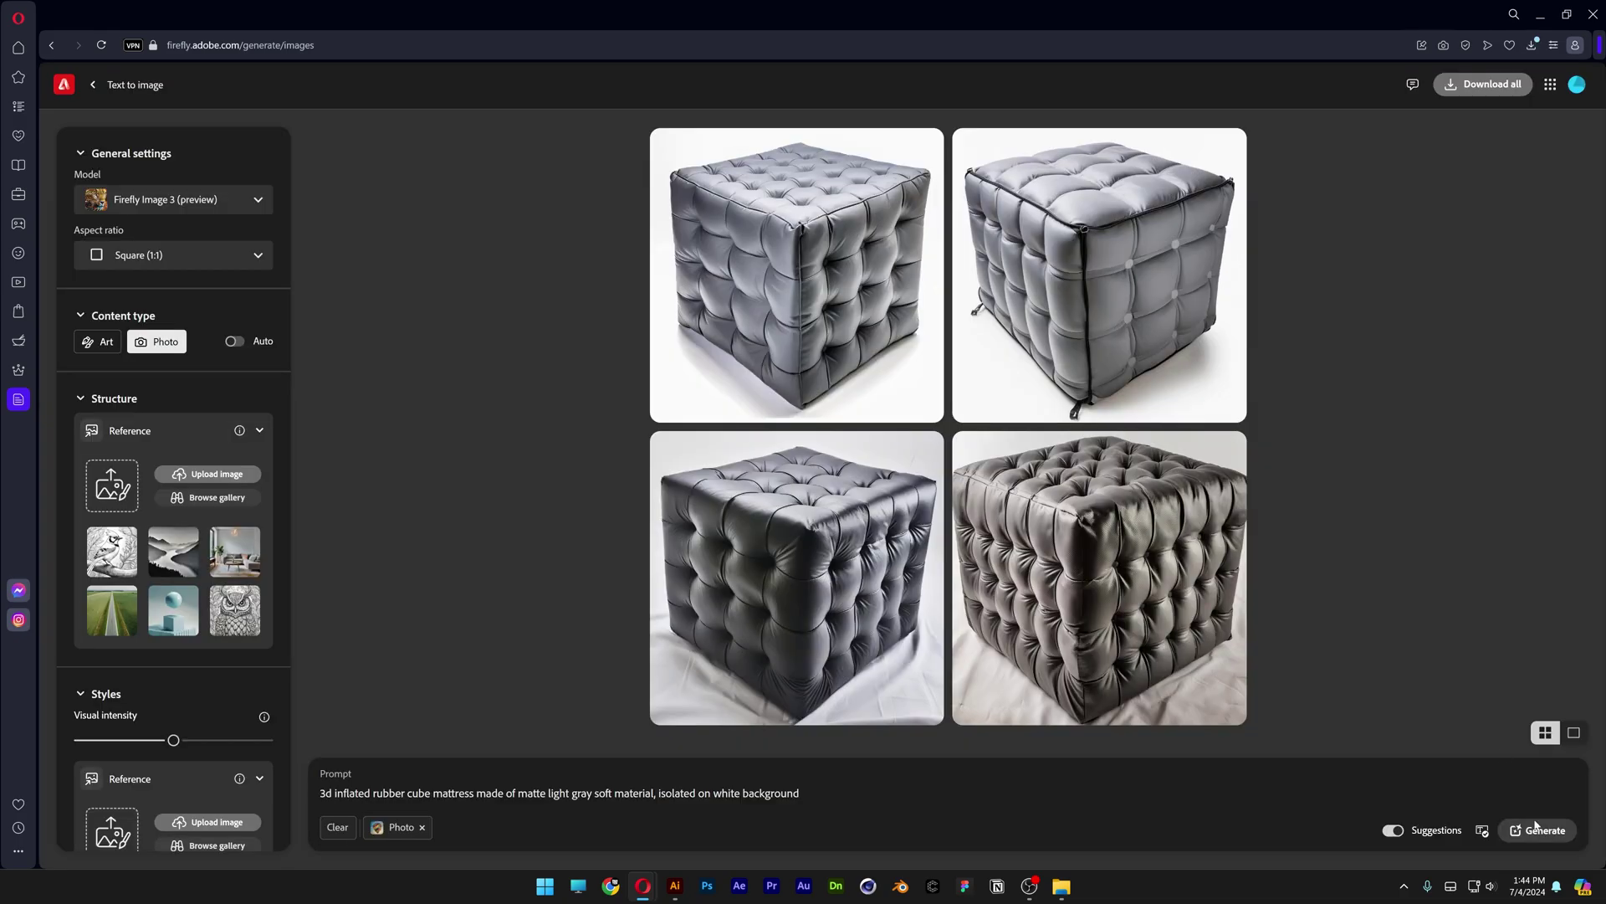
{"action": "left_click", "coordinate": [1548, 831]}
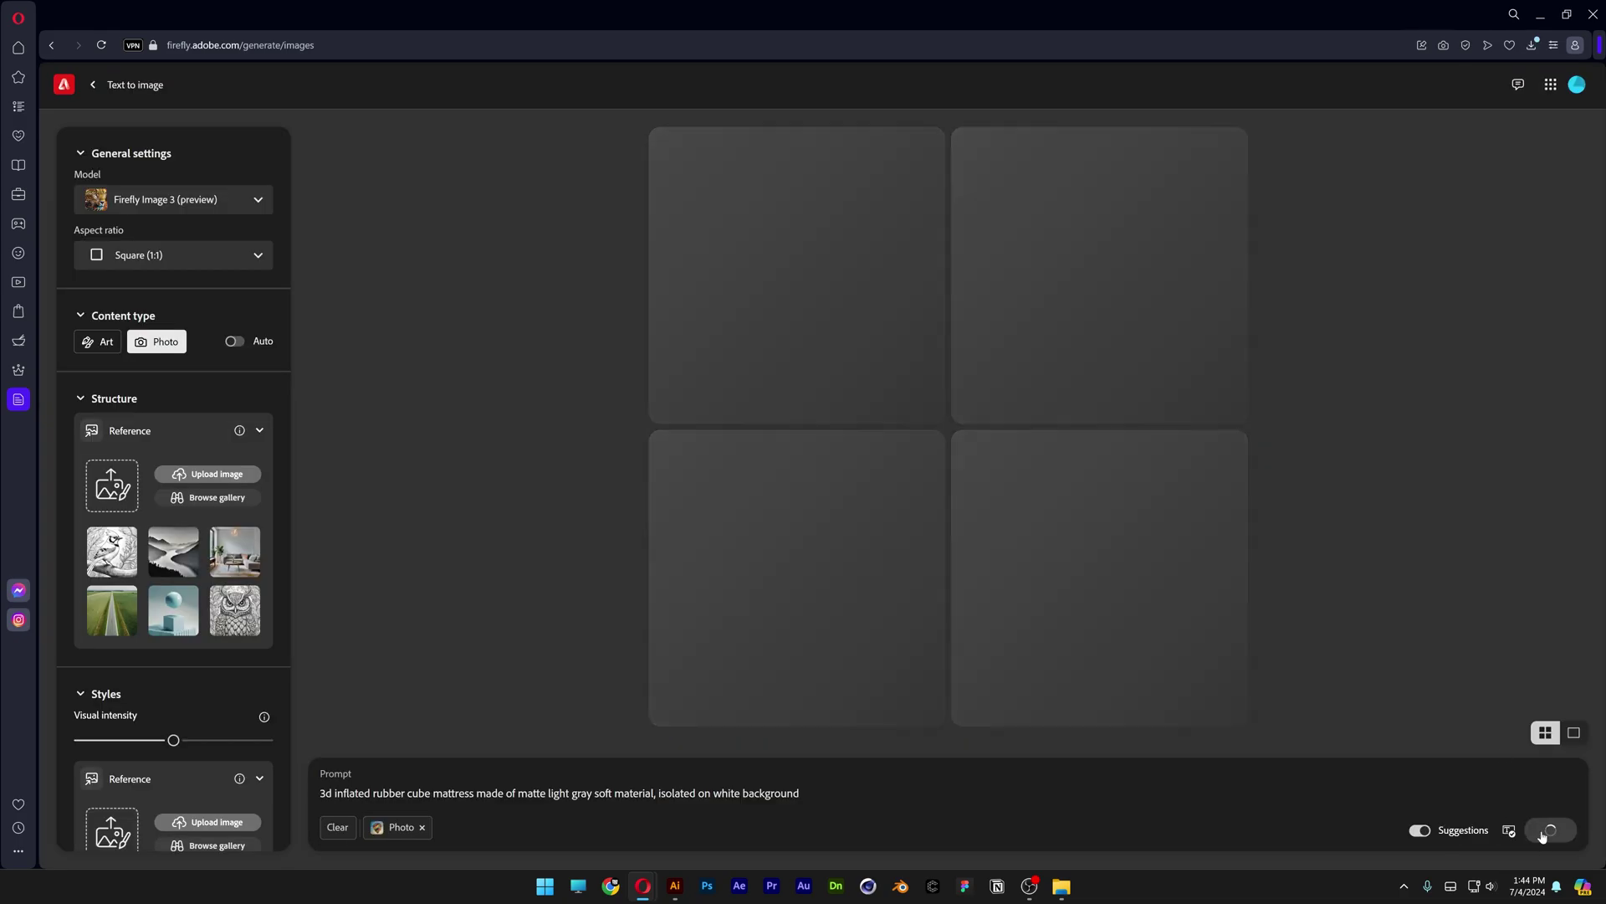
{"action": "left_click", "coordinate": [1544, 832]}
{"action": "left_click", "coordinate": [1543, 832]}
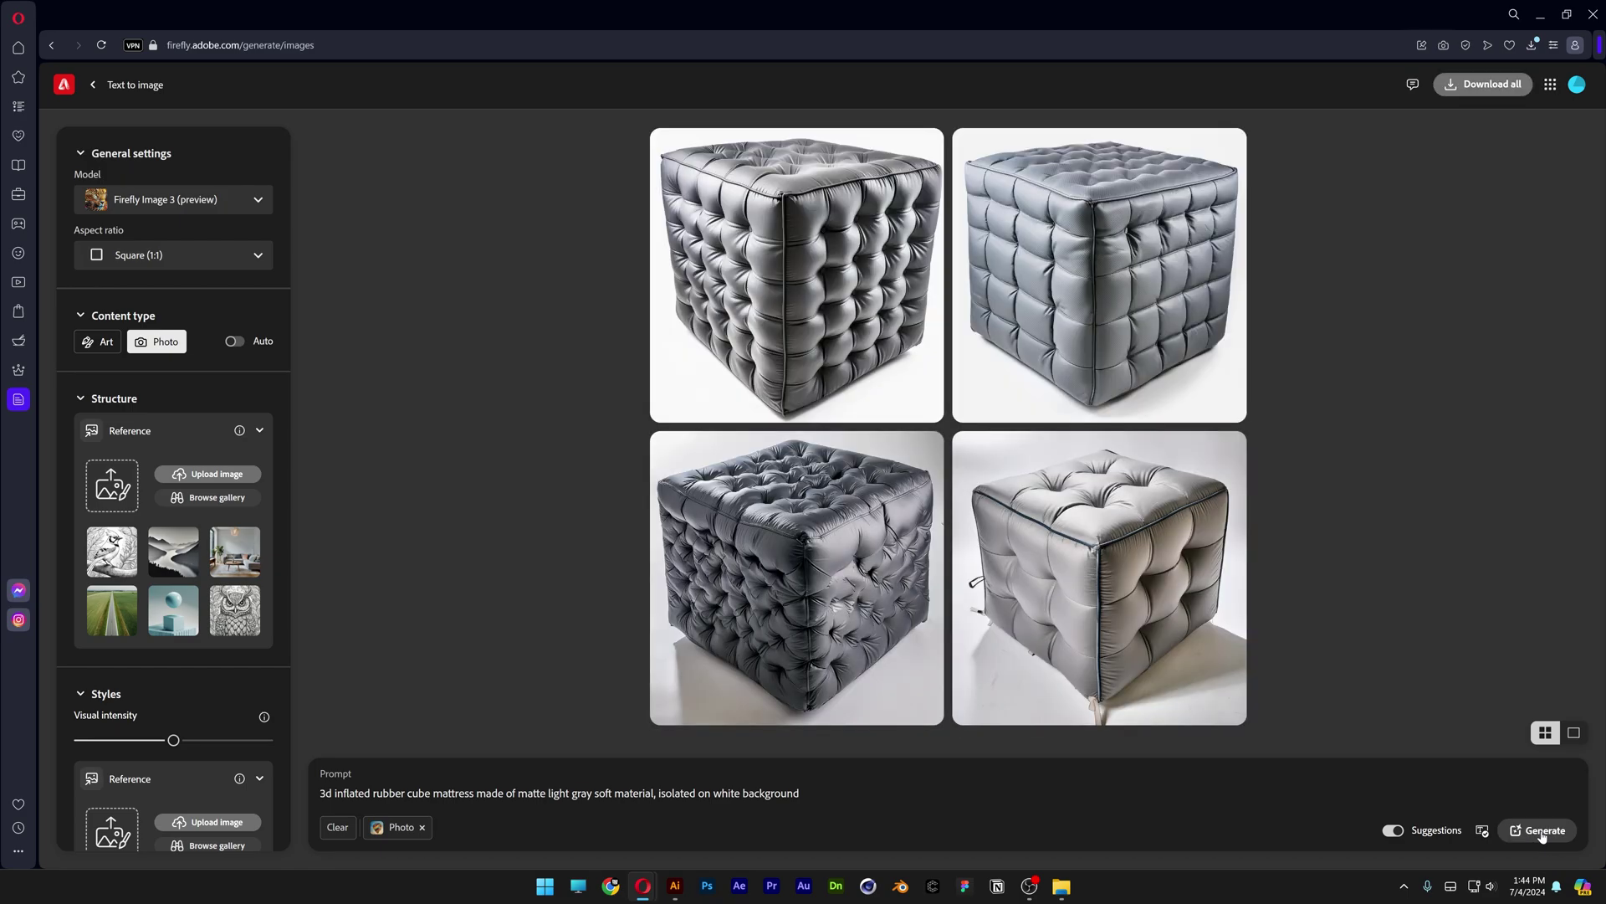
{"action": "left_click", "coordinate": [1544, 833]}
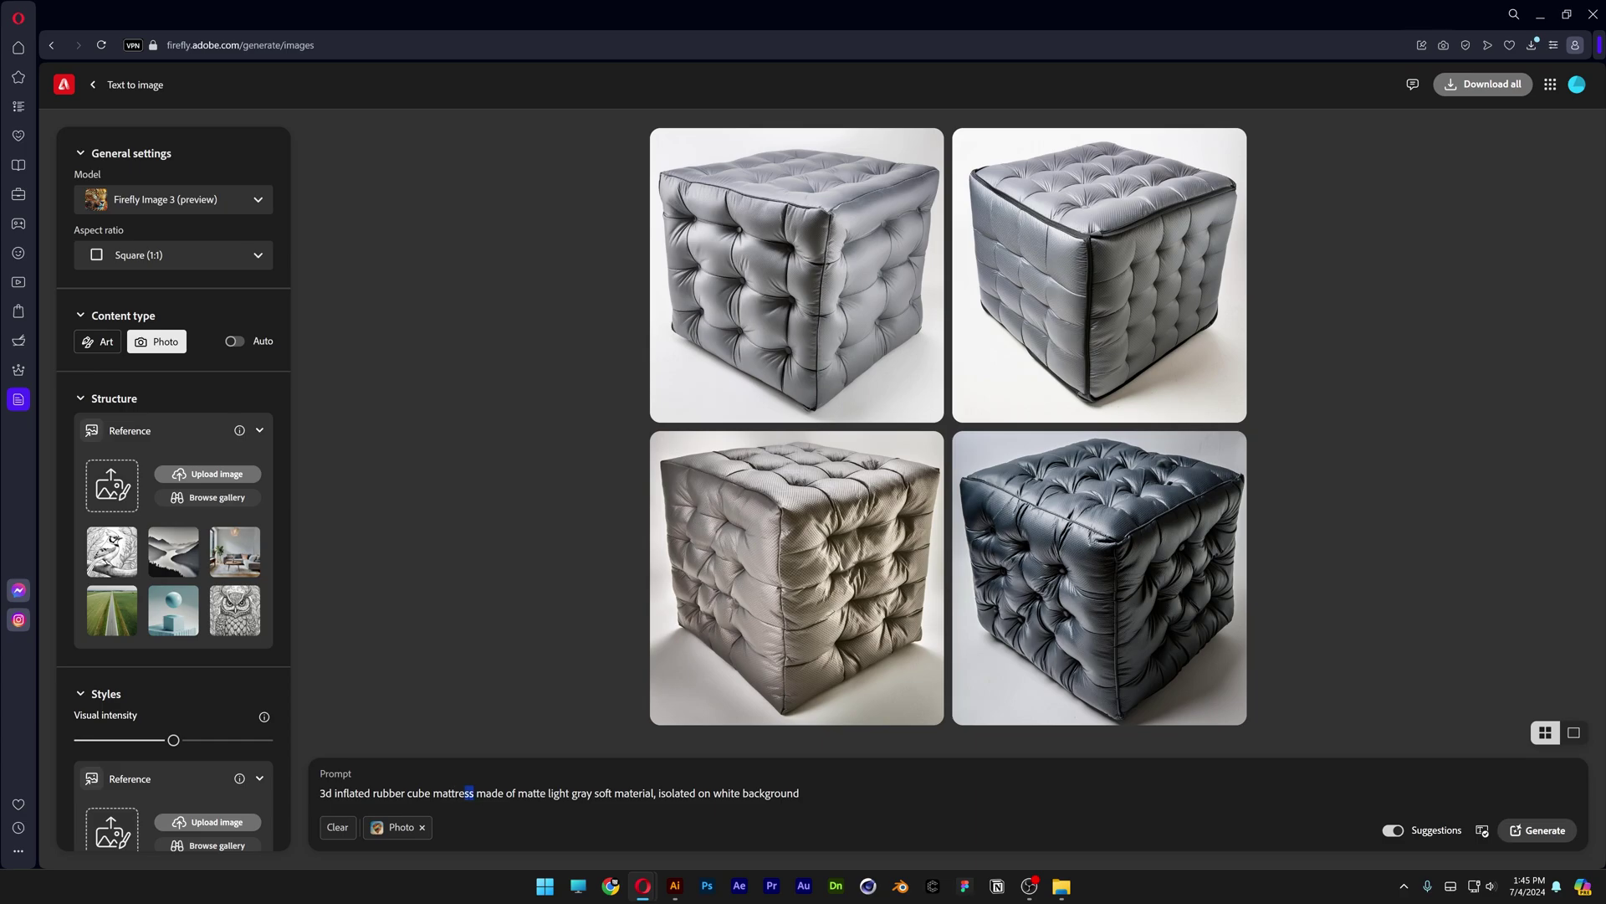
- Delete 'mattress' from the prompt and generate two new sets of cubes
{"action": "left_click_drag", "start_coordinate": [465, 794], "coordinate": [433, 793]}
{"action": "key", "text": "BackSpace"}
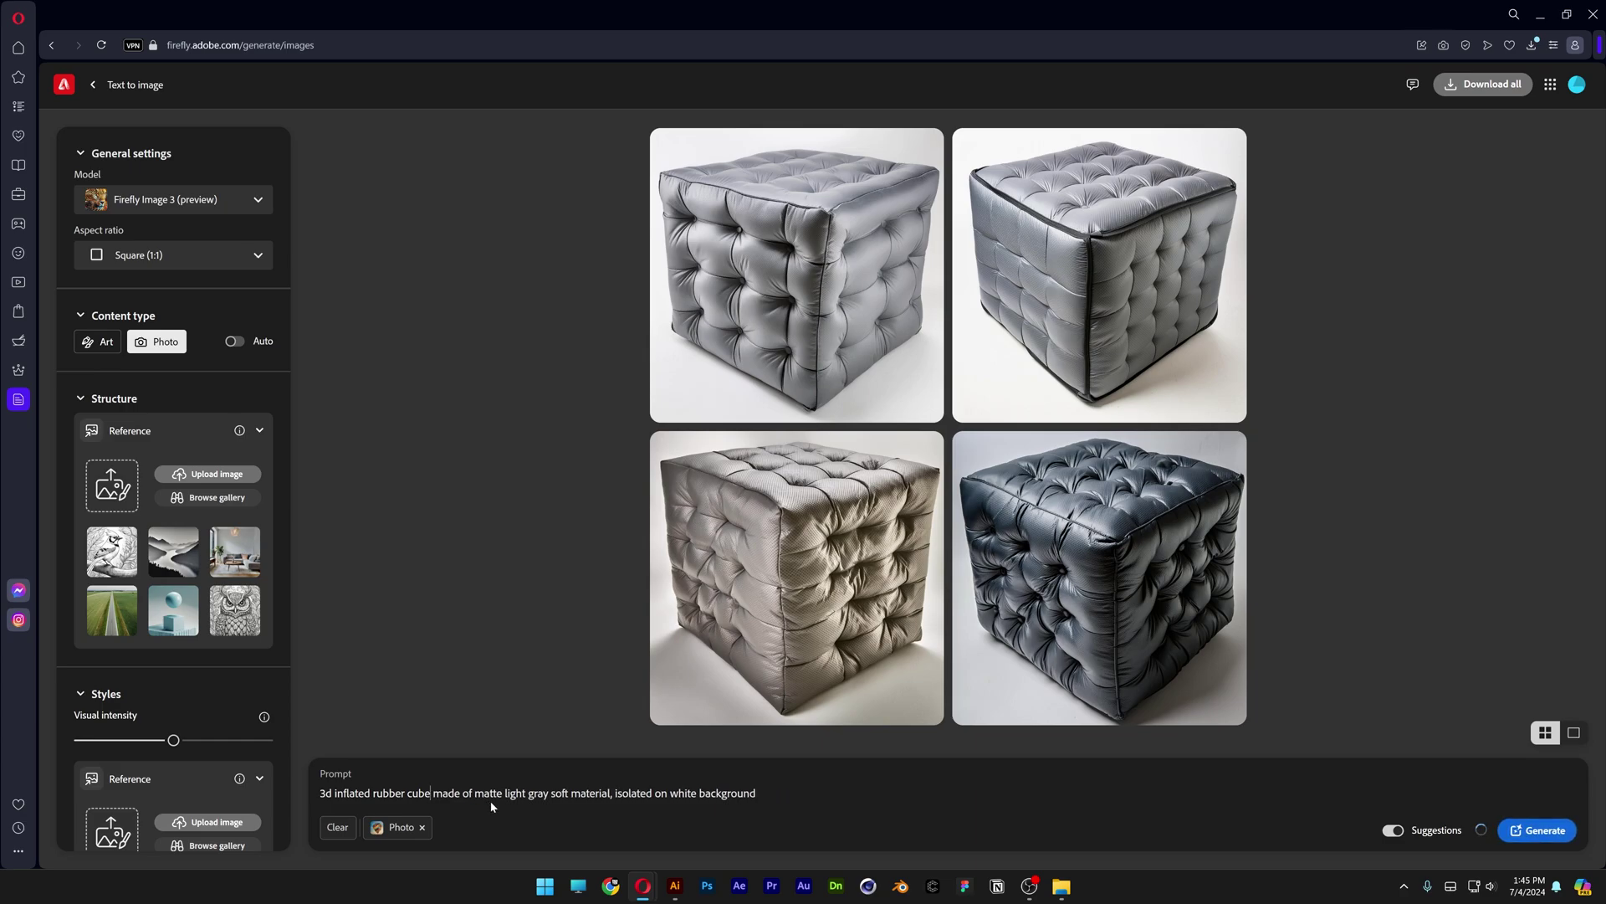
{"action": "left_click", "coordinate": [1538, 830]}
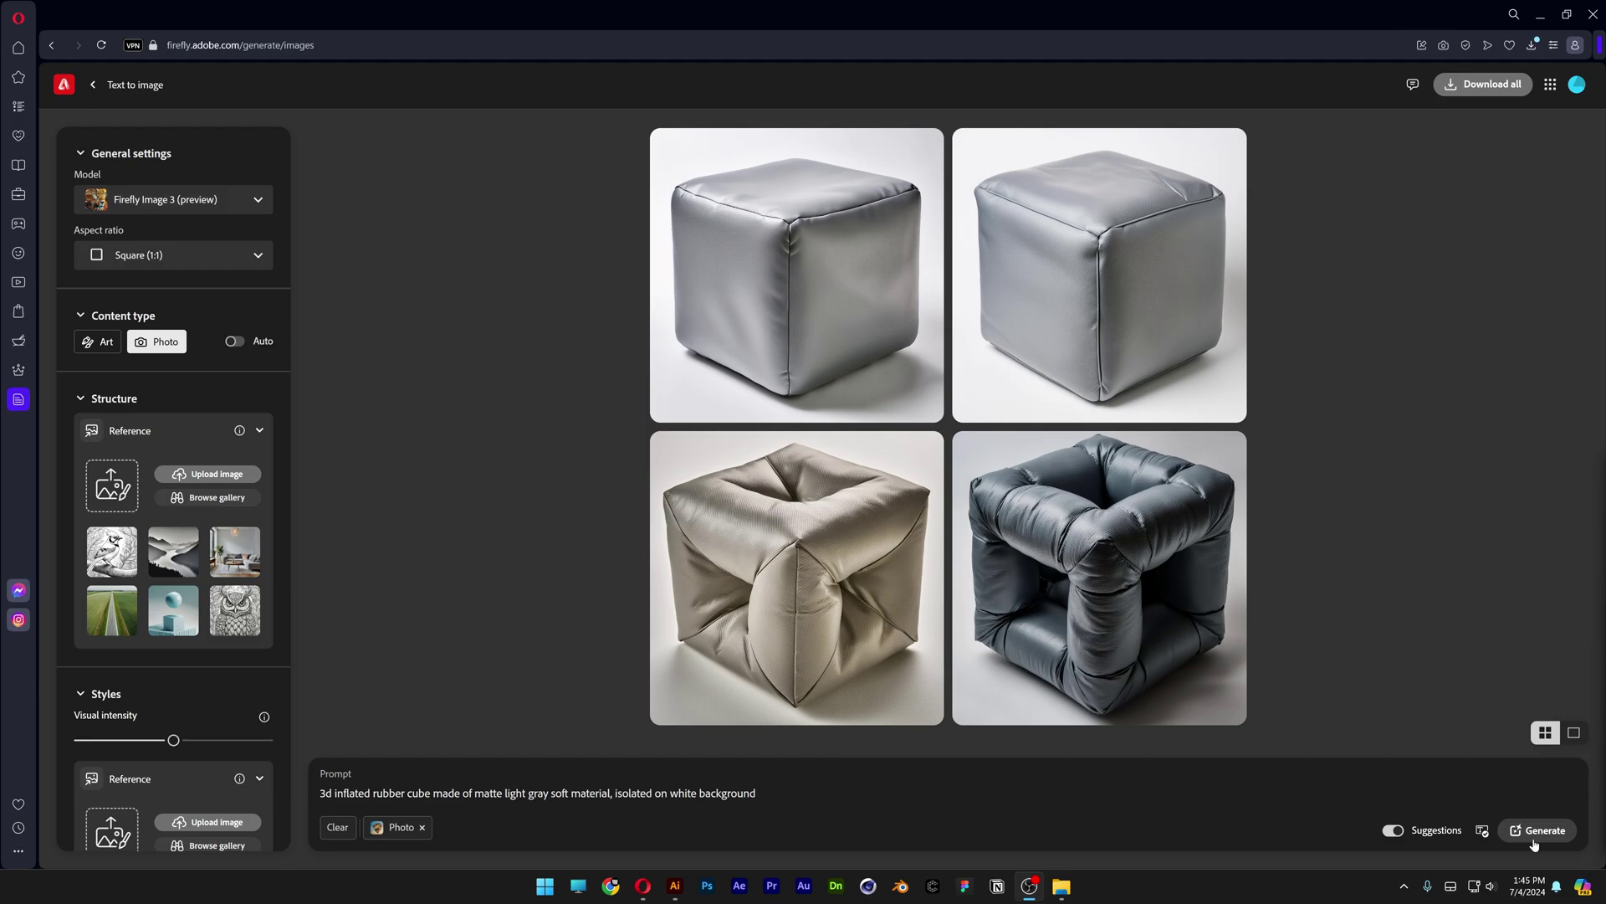
{"action": "left_click", "coordinate": [1536, 844]}
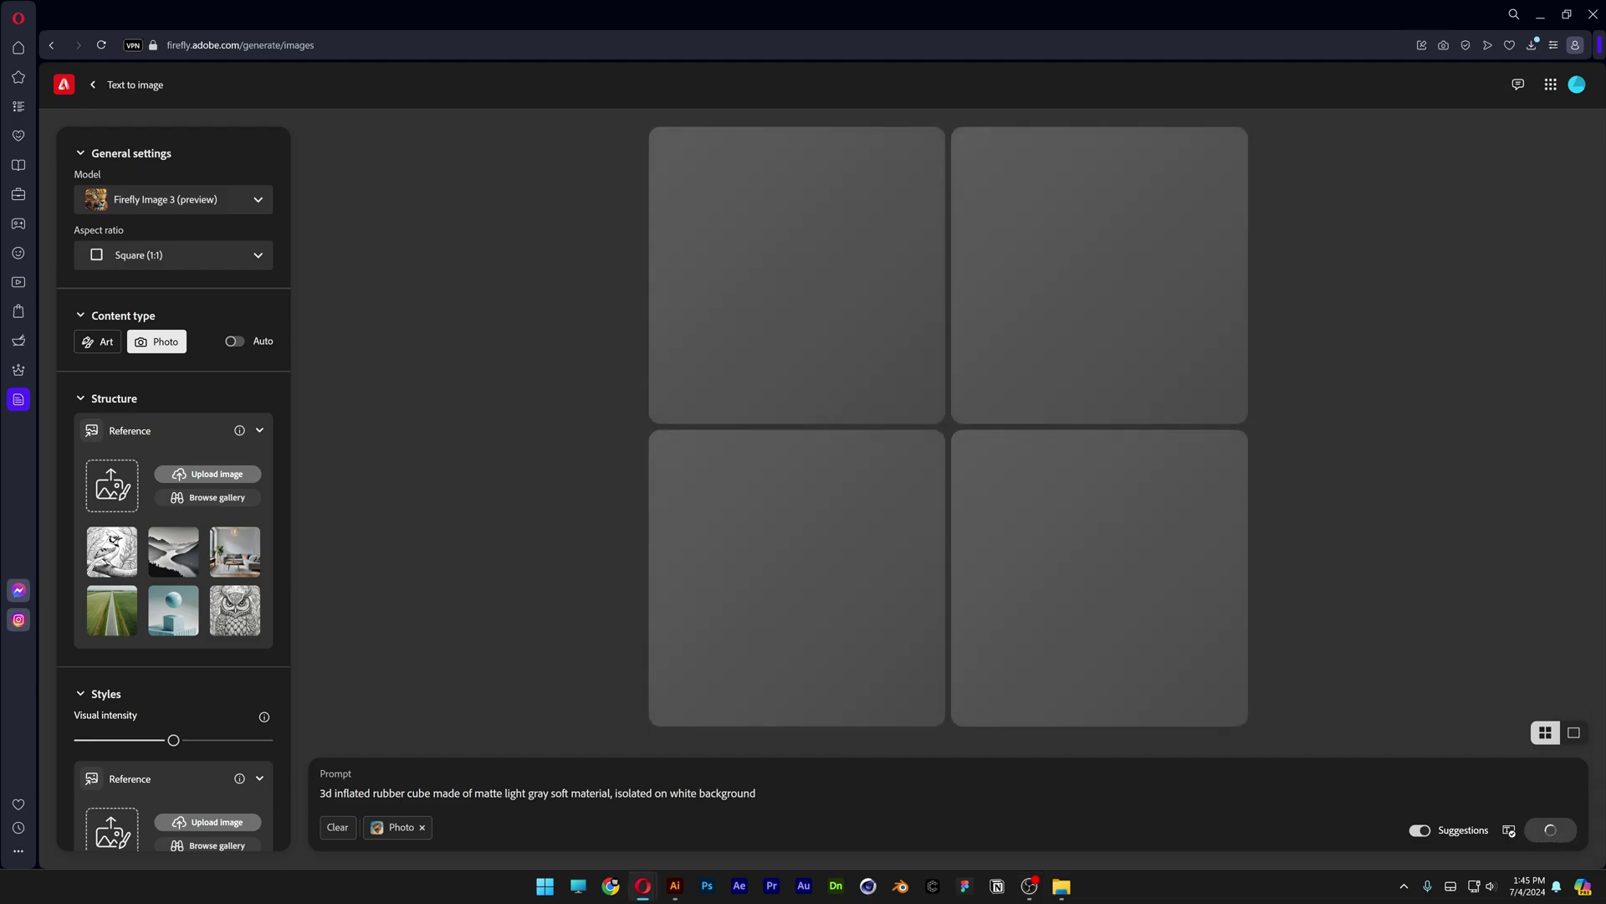
- Download three of the generated cube images from the full-size view
{"action": "left_click", "coordinate": [1163, 198]}
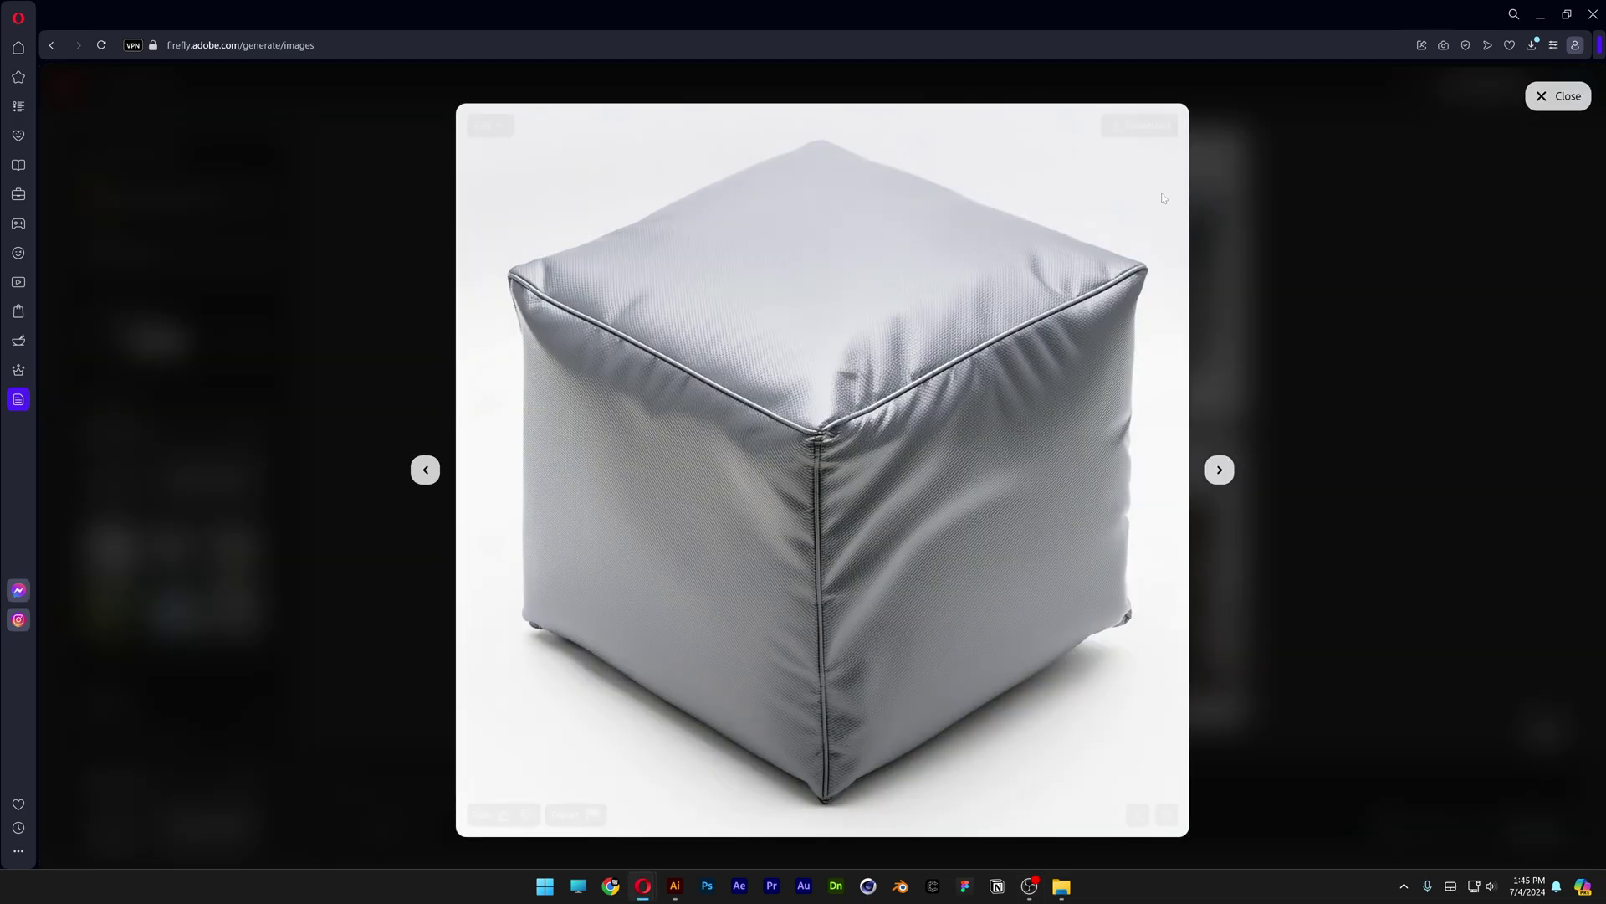
{"action": "left_click", "coordinate": [1148, 126]}
{"action": "key", "text": "Right"}
{"action": "left_click", "coordinate": [1148, 126]}
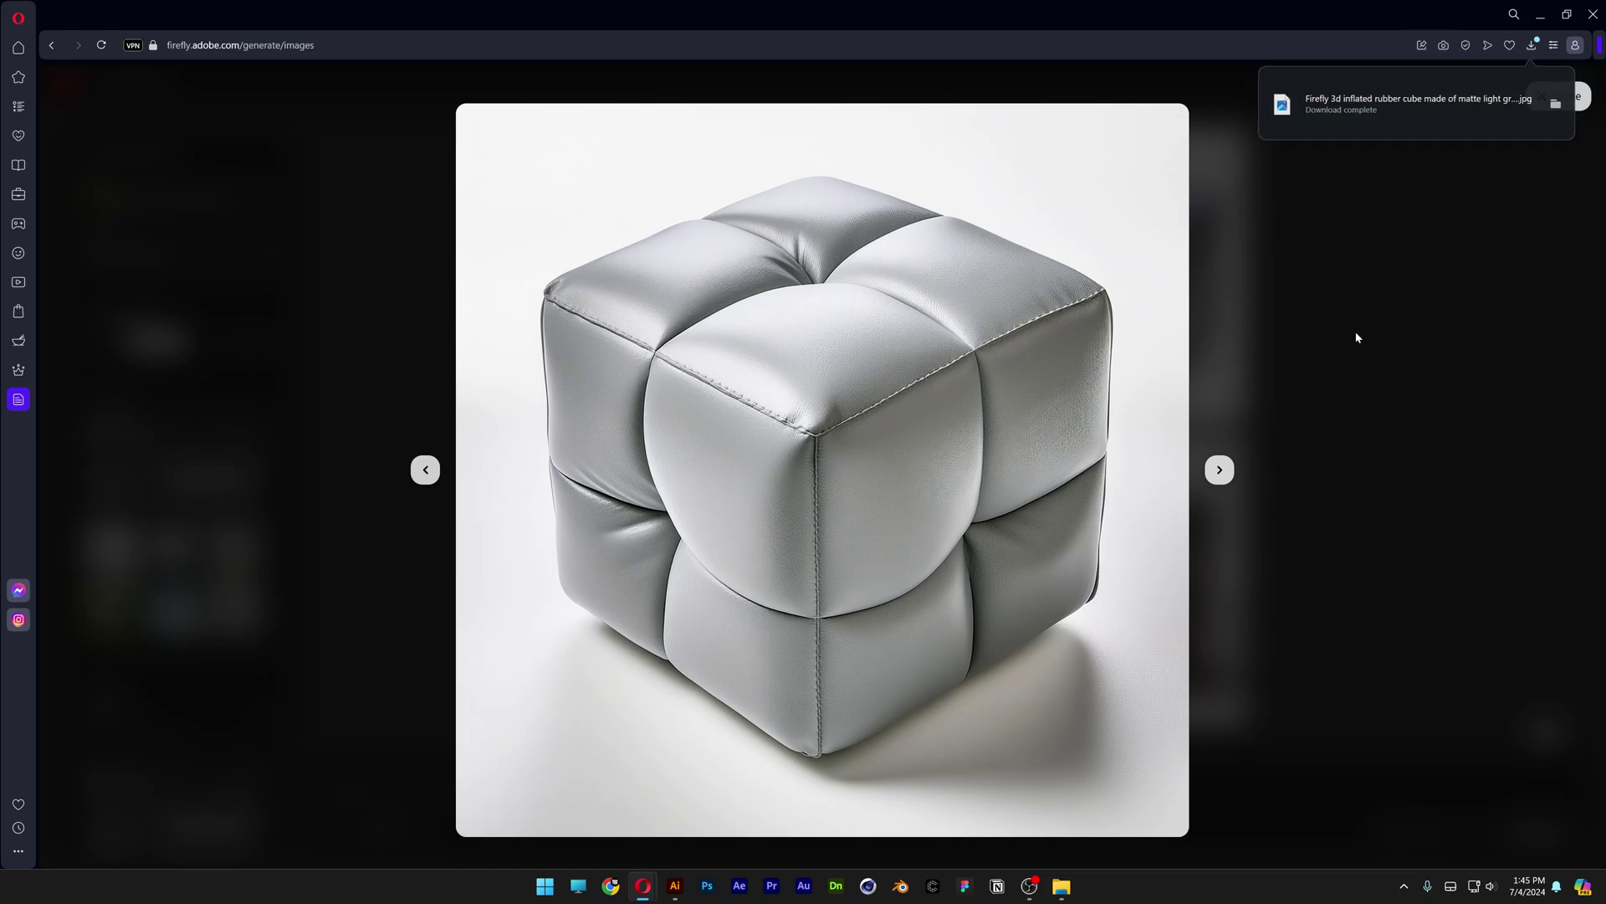
{"action": "key", "text": "Right"}
{"action": "left_click", "coordinate": [1148, 125]}
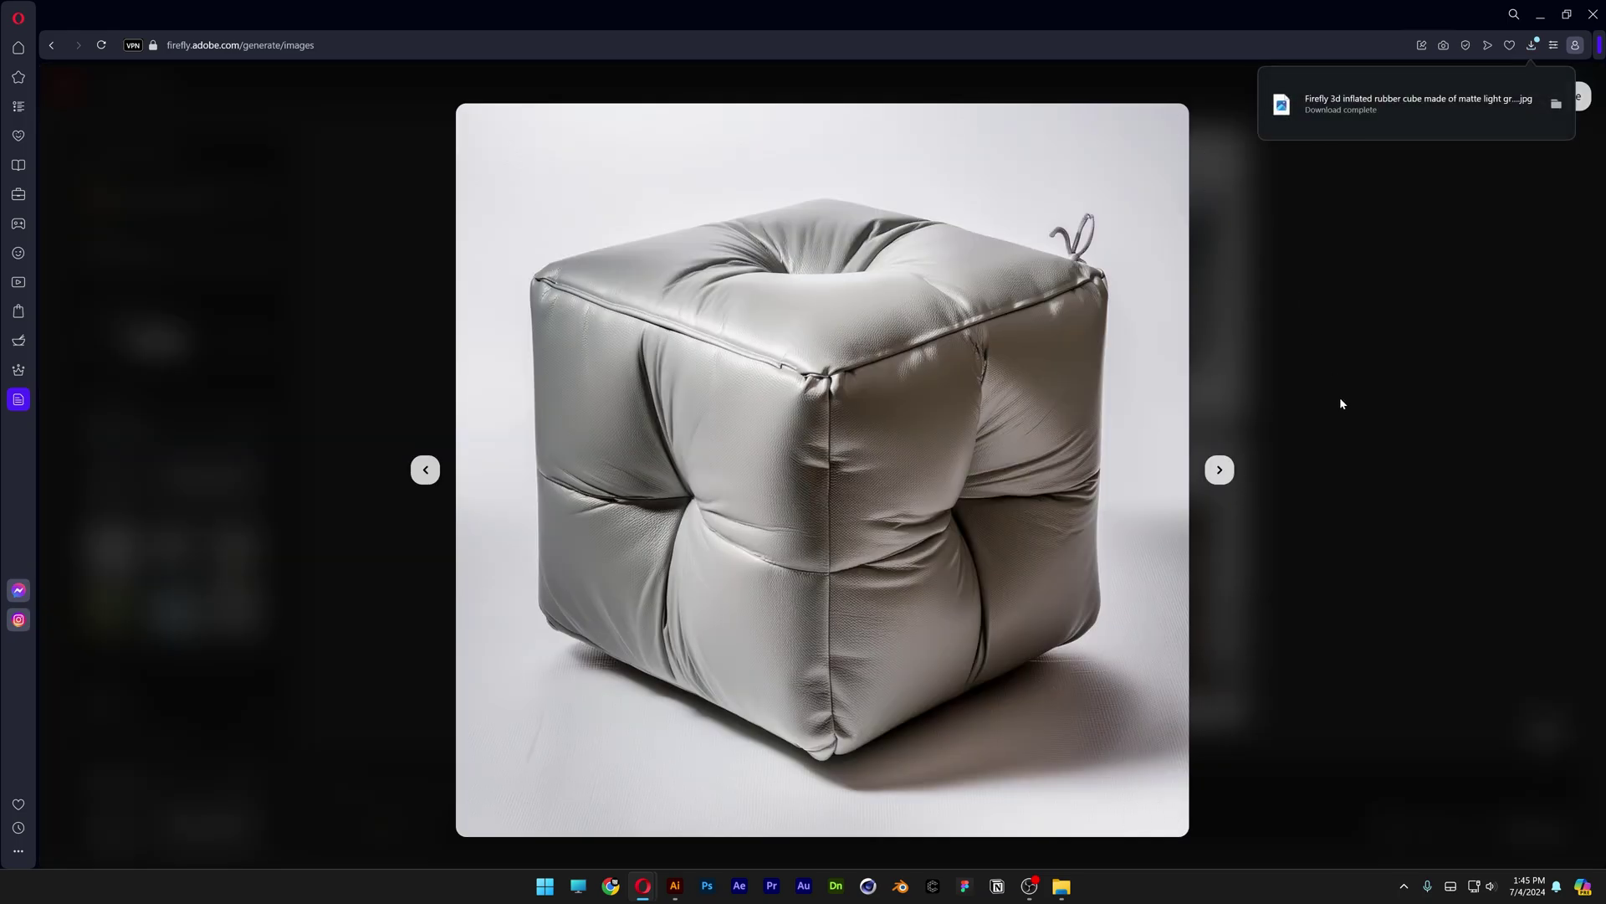
{"action": "left_click", "coordinate": [1339, 397]}
- Generate another set, download two more cubes, and pick the PANTER screenshot as structure reference
{"action": "left_click", "coordinate": [1546, 830]}
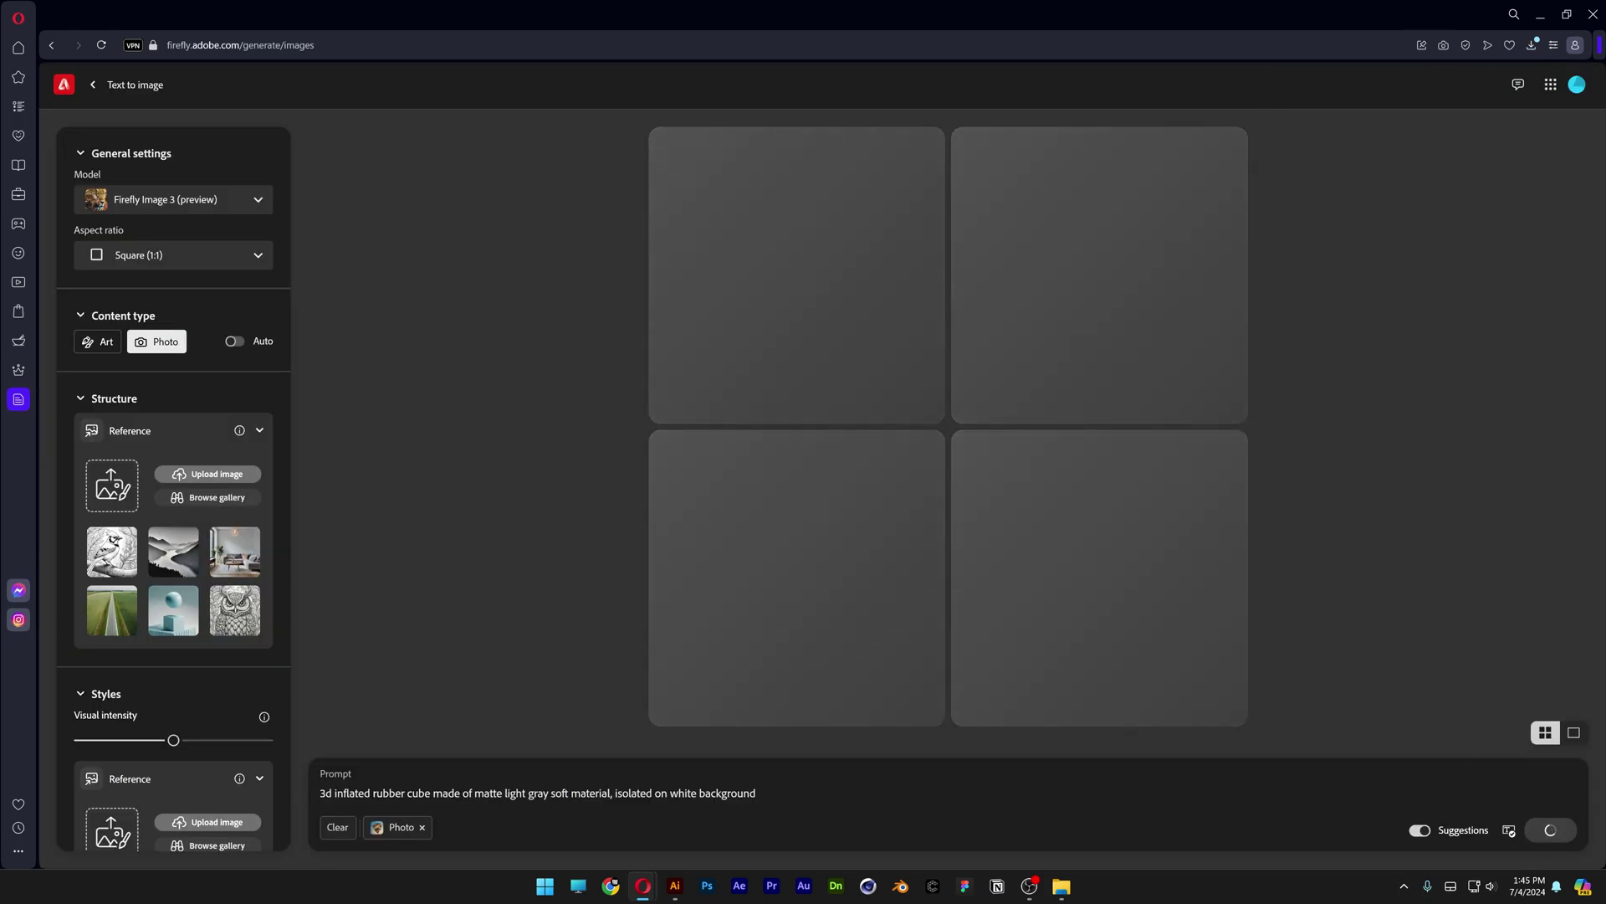
{"action": "left_click", "coordinate": [1153, 193]}
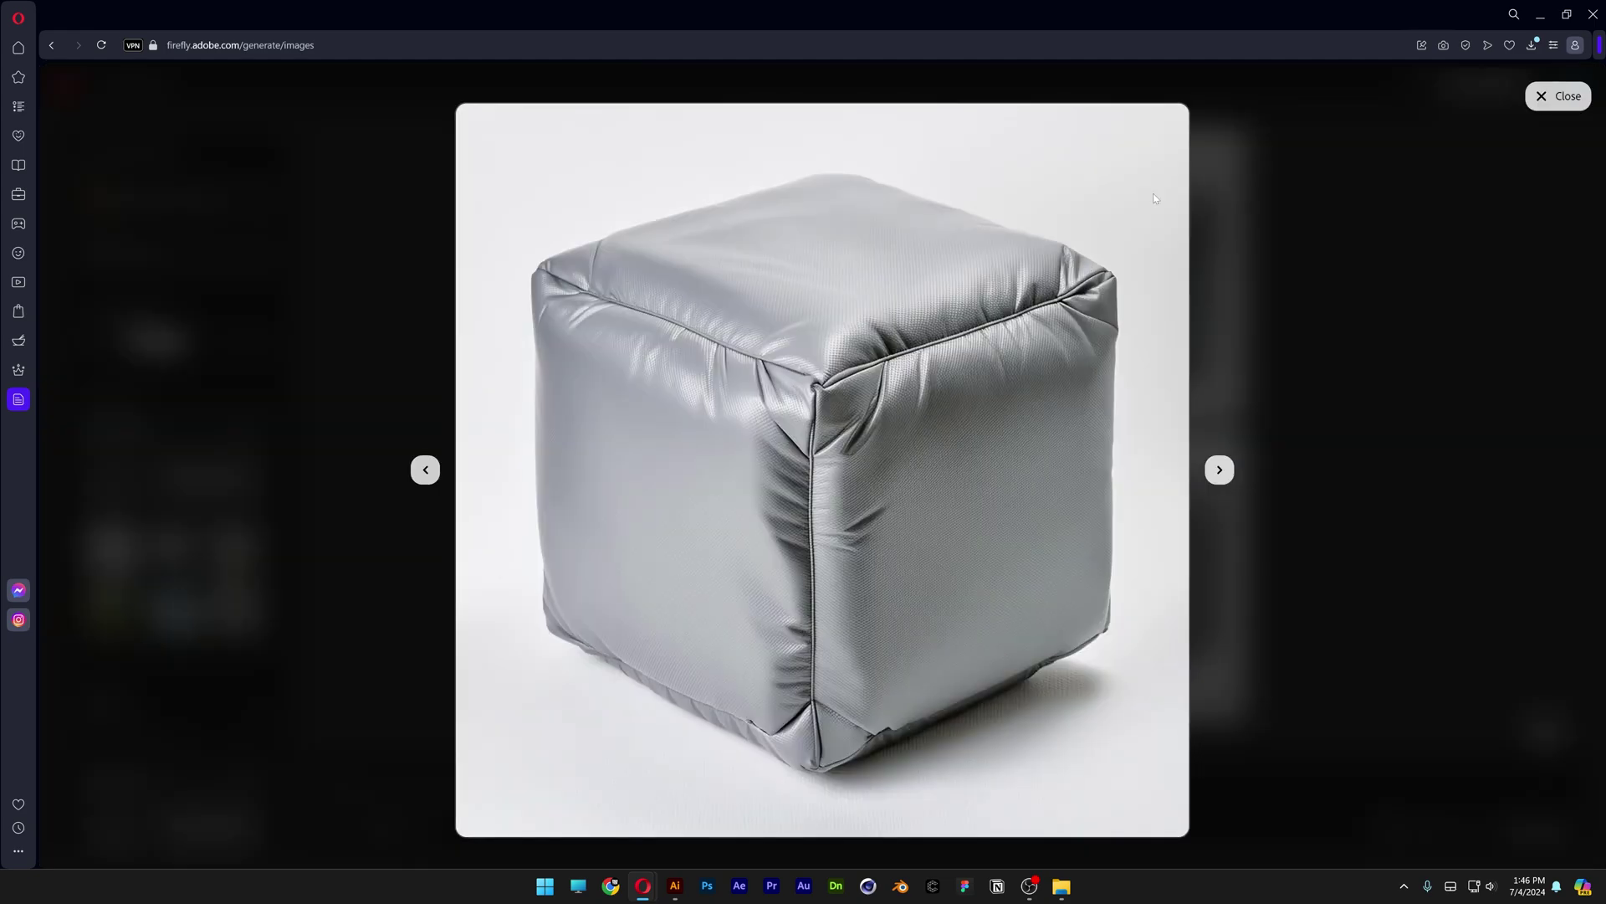
{"action": "left_click", "coordinate": [1148, 125]}
{"action": "left_click", "coordinate": [426, 475]}
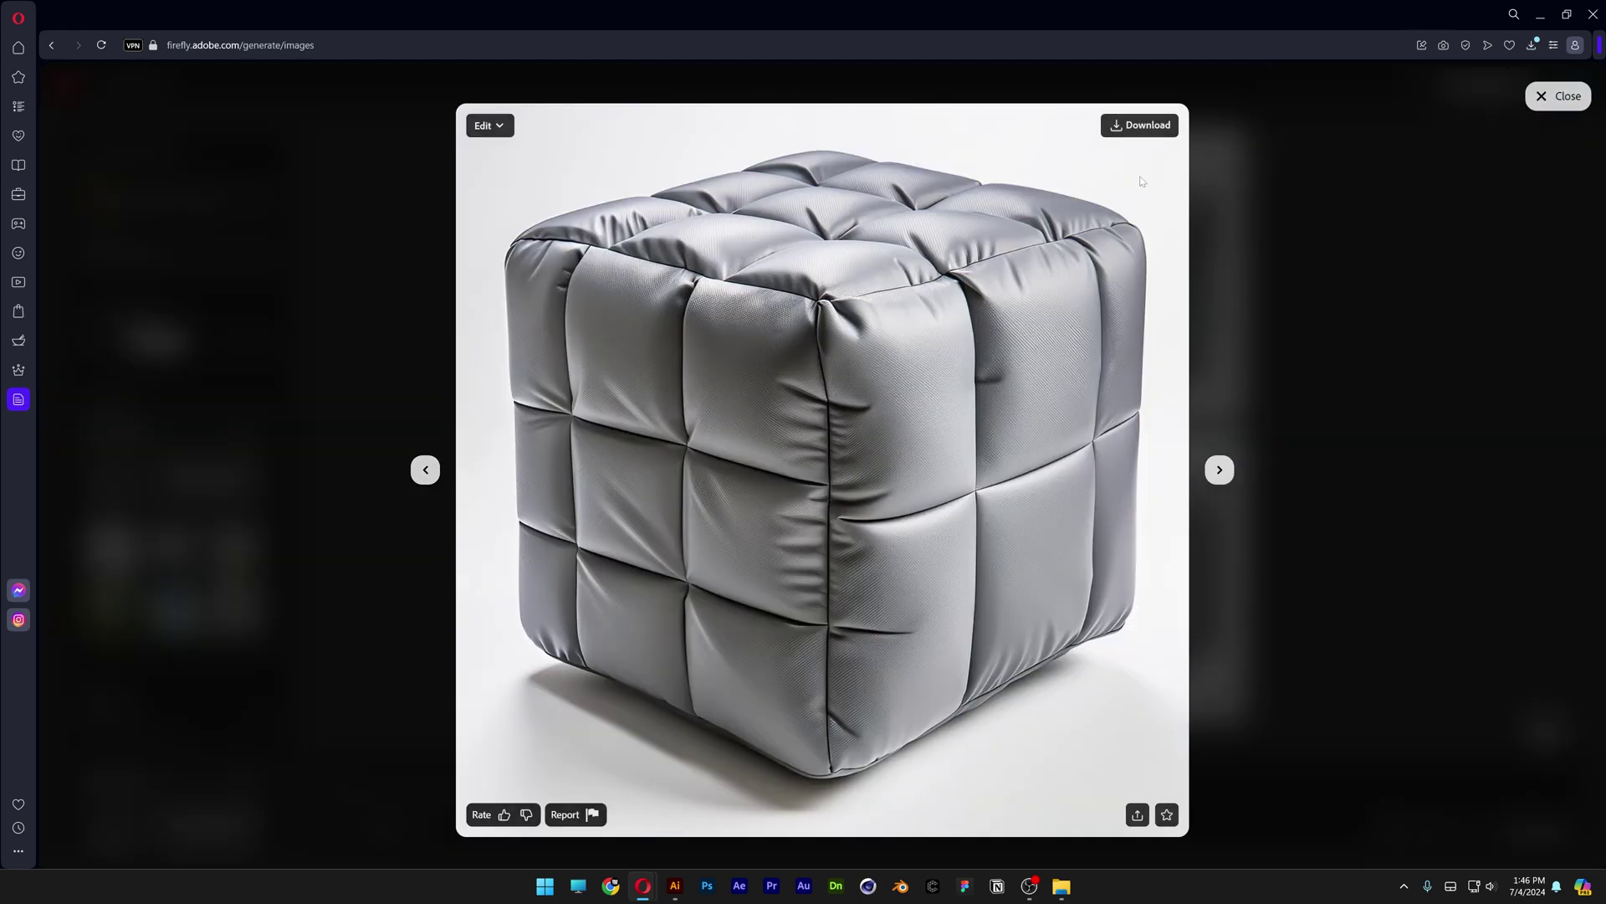
{"action": "left_click", "coordinate": [1143, 127]}
{"action": "left_click", "coordinate": [1219, 470]}
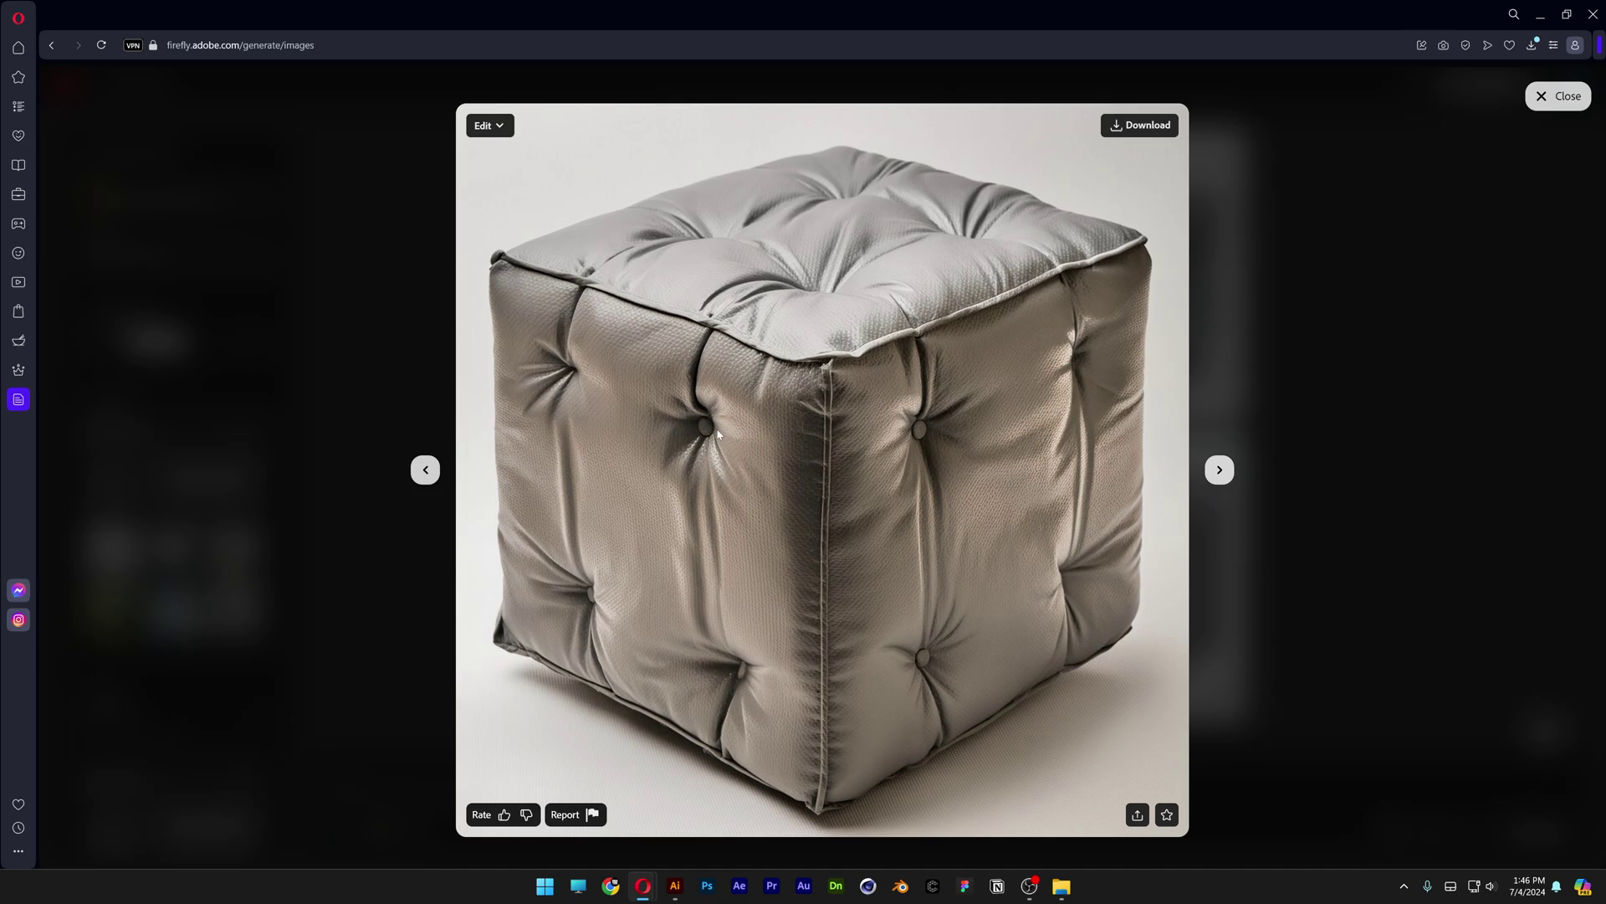
{"action": "left_click", "coordinate": [1363, 486]}
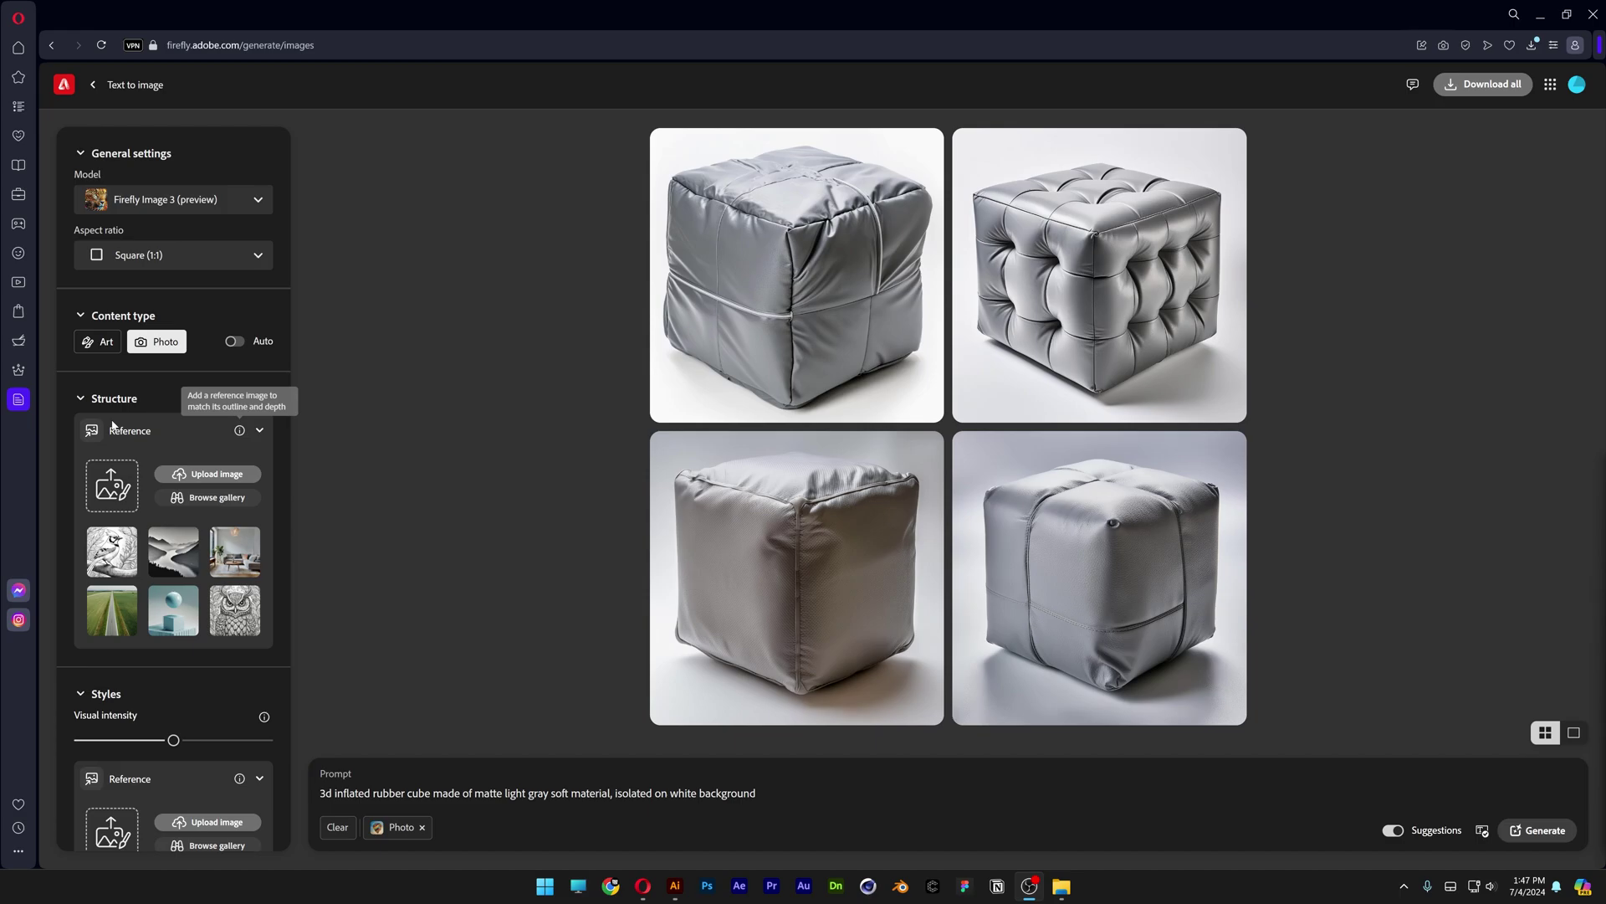
{"action": "left_click", "coordinate": [215, 474]}
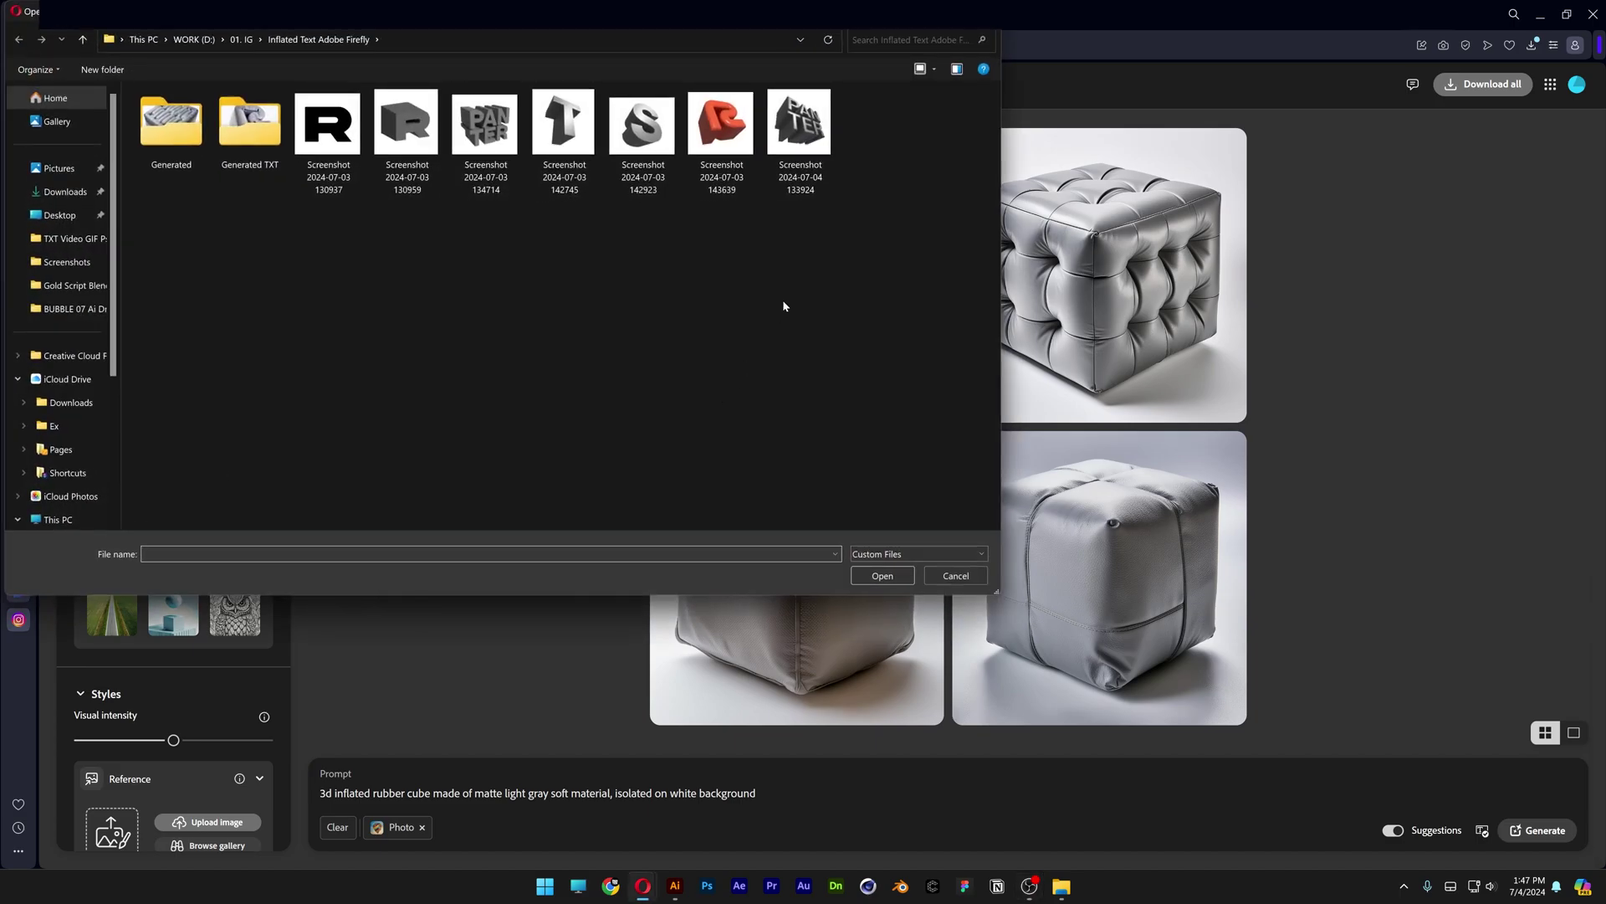
{"action": "left_click", "coordinate": [799, 134]}
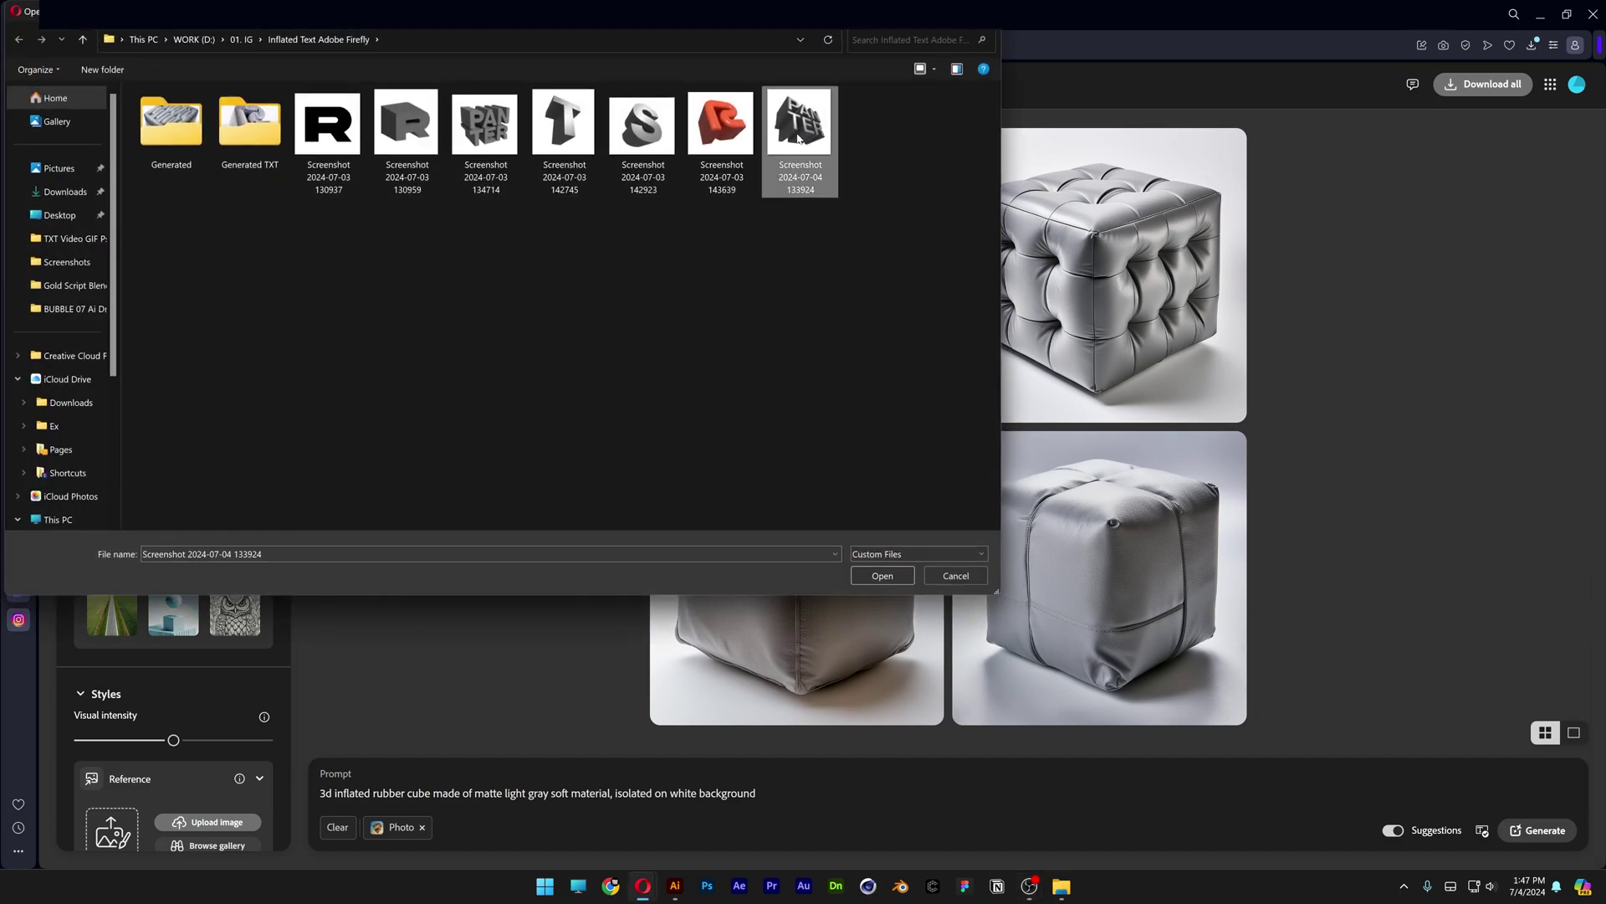
- Load the PANTER screenshot as structure reference at maximum strength
{"action": "left_click", "coordinate": [883, 576]}
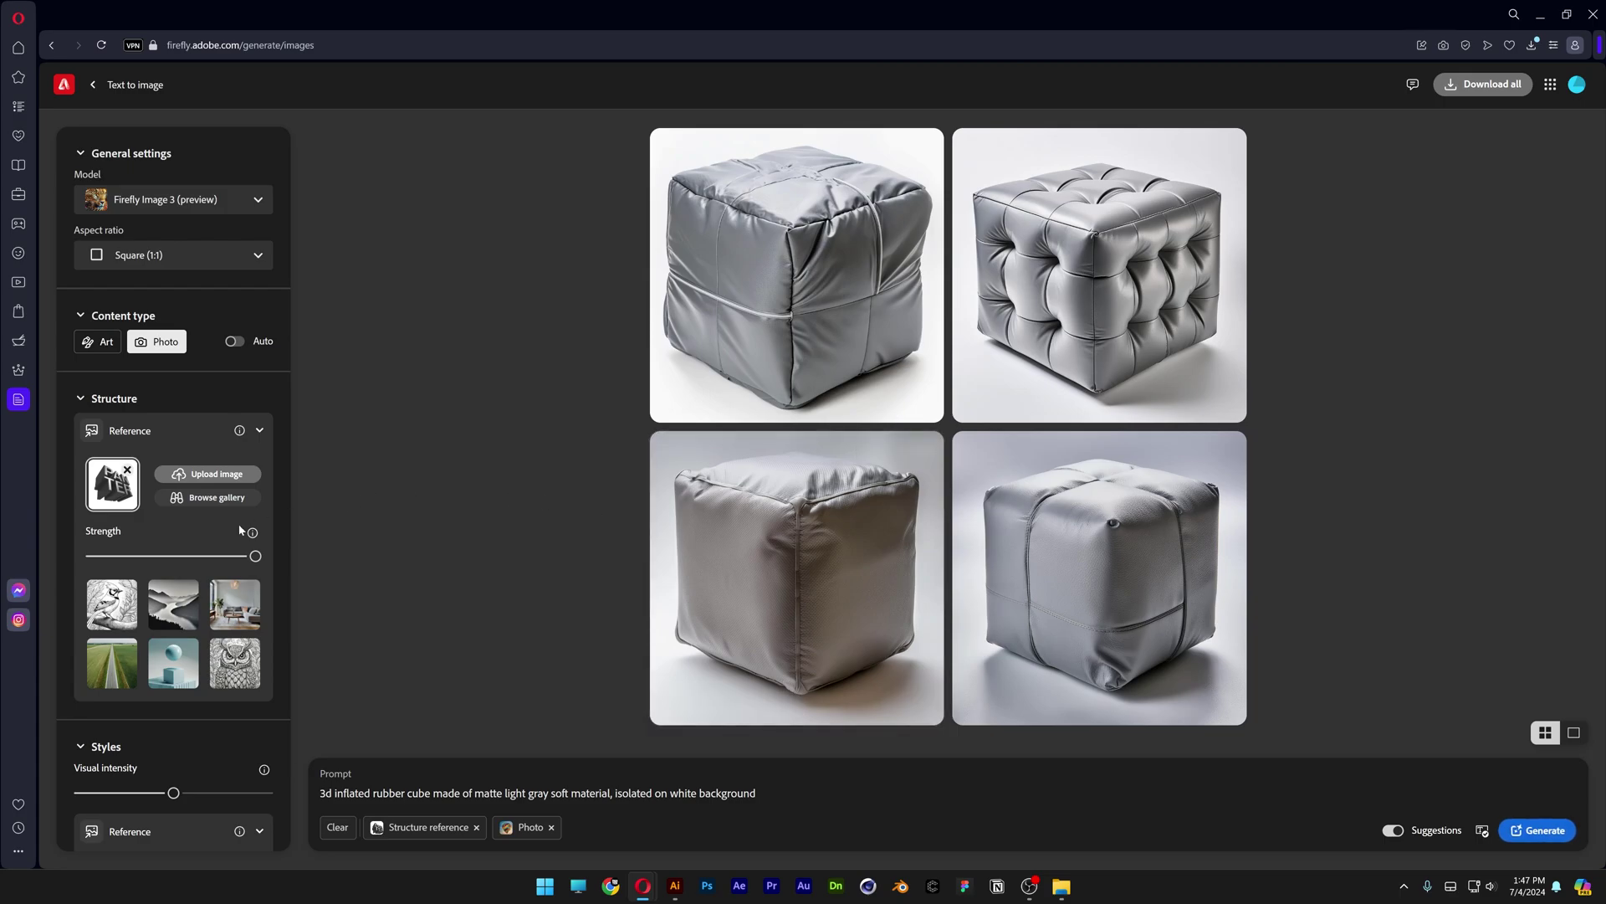
{"action": "left_click_drag", "start_coordinate": [144, 558], "coordinate": [279, 563]}
{"action": "scroll", "coordinate": [262, 556], "scroll_direction": "down", "scroll_amount": 5}
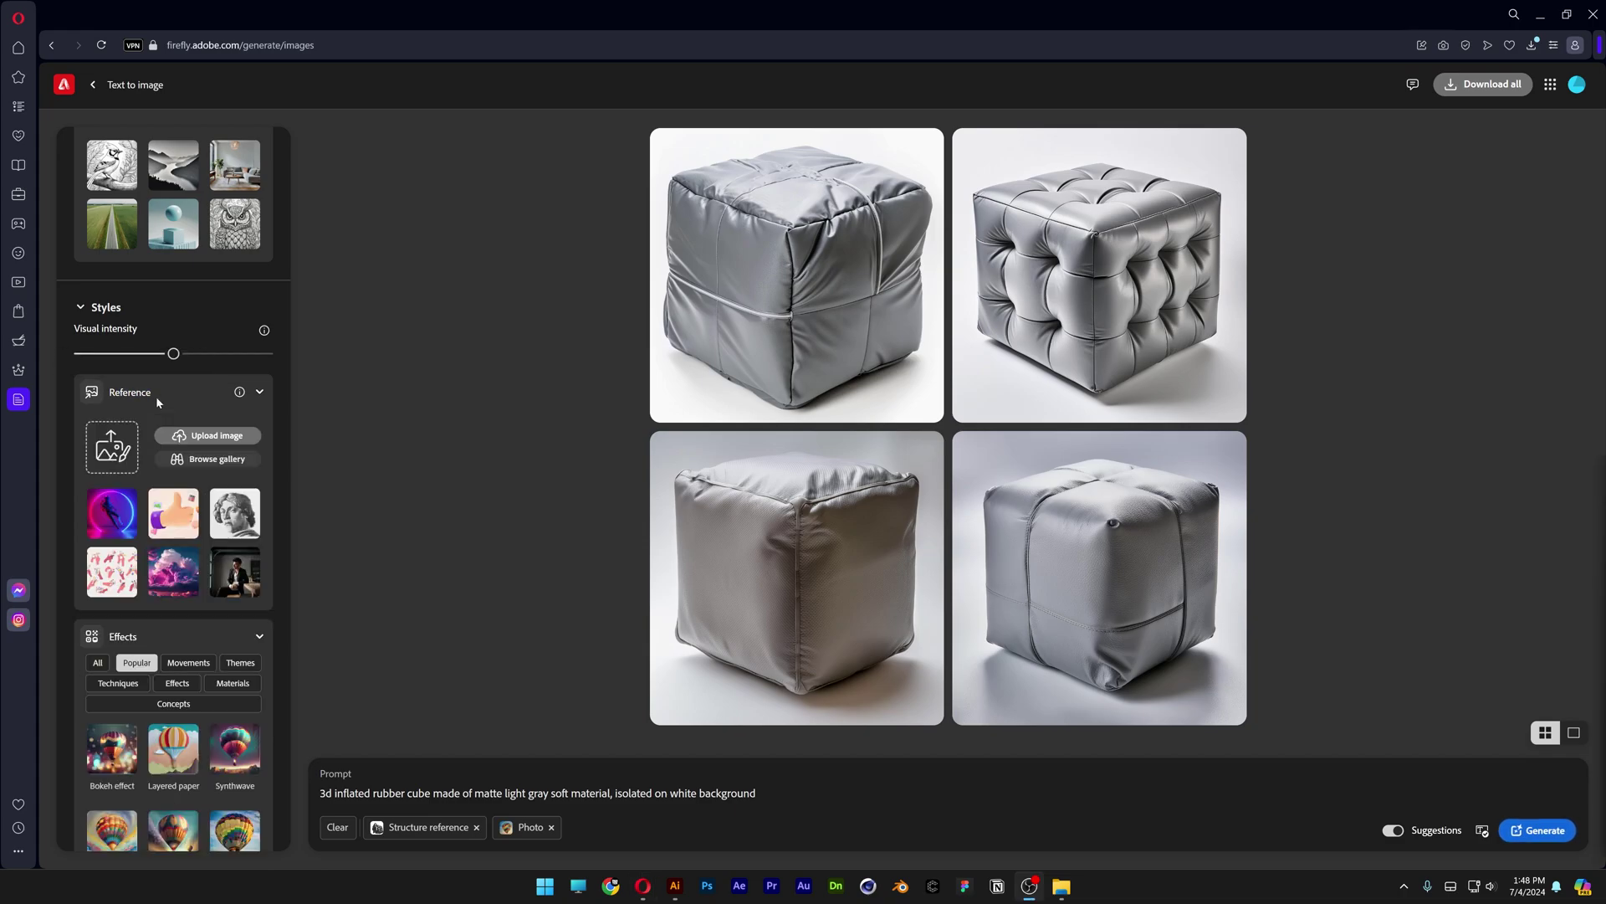
- Use inflated cube (3) as style reference with strength and visual intensity at minimum
{"action": "left_click", "coordinate": [211, 437]}
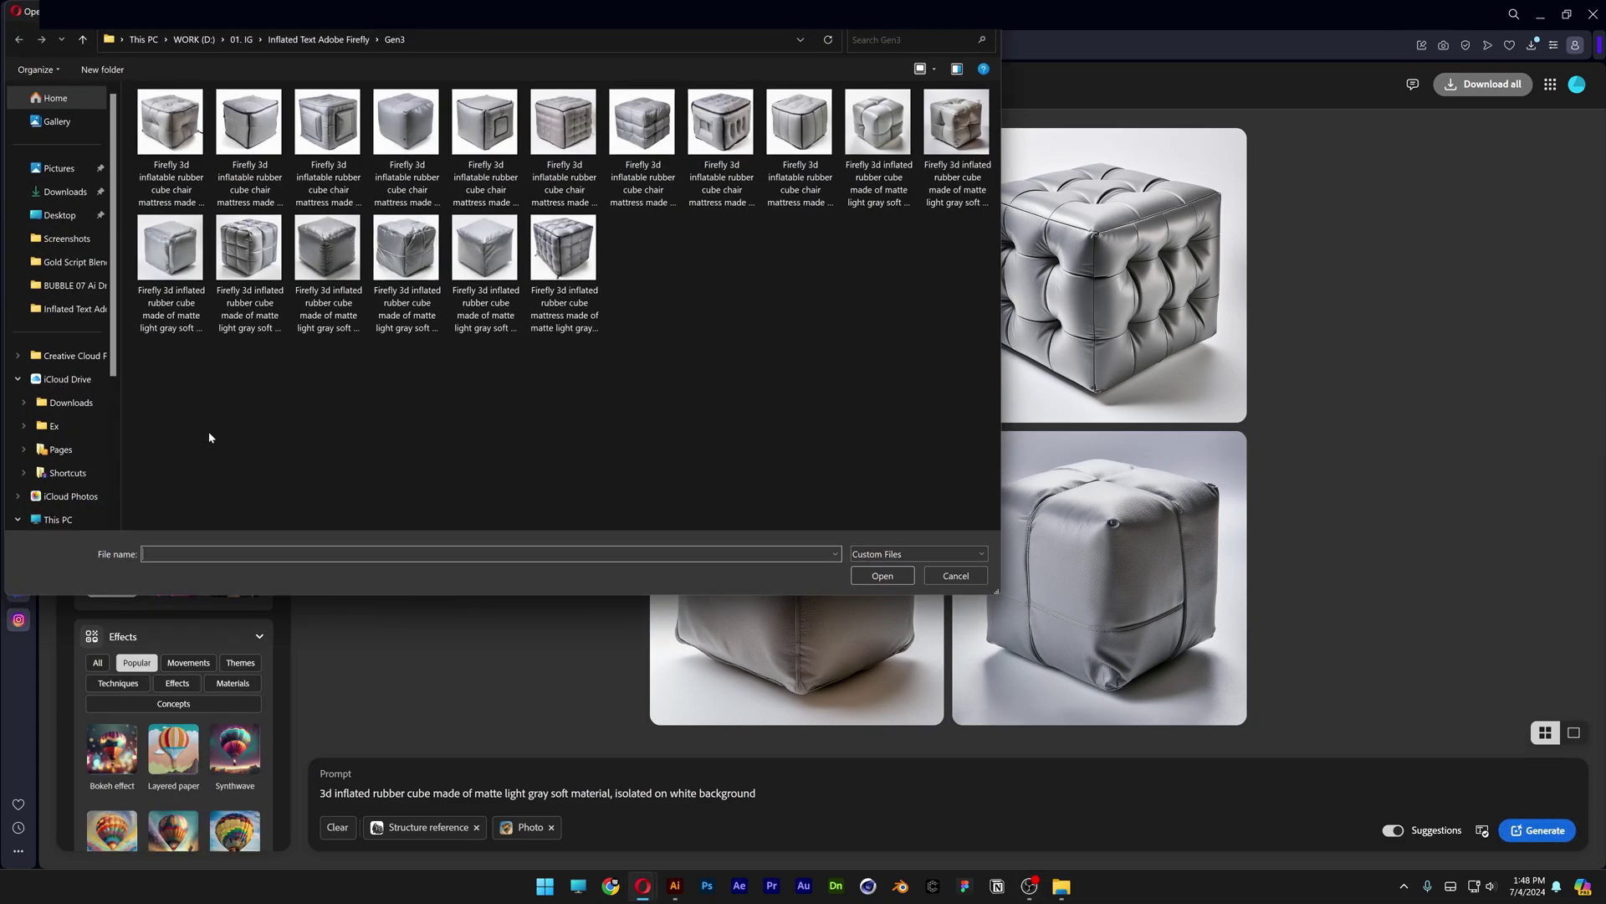
{"action": "left_click", "coordinate": [921, 69]}
{"action": "left_click", "coordinate": [959, 66]}
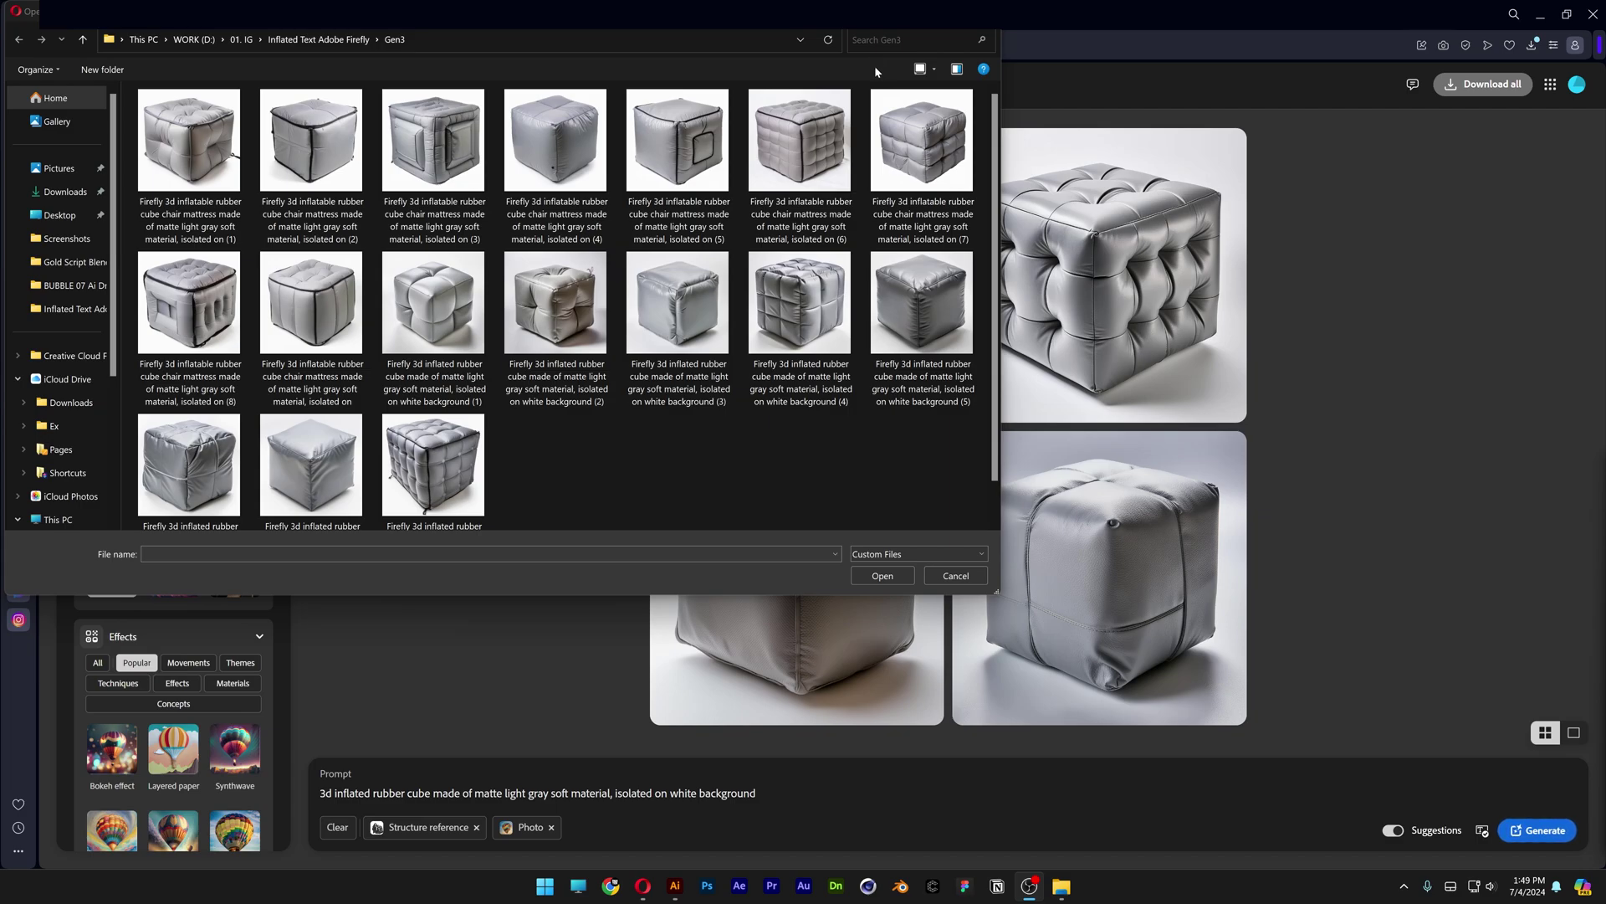
{"action": "left_click", "coordinate": [659, 315]}
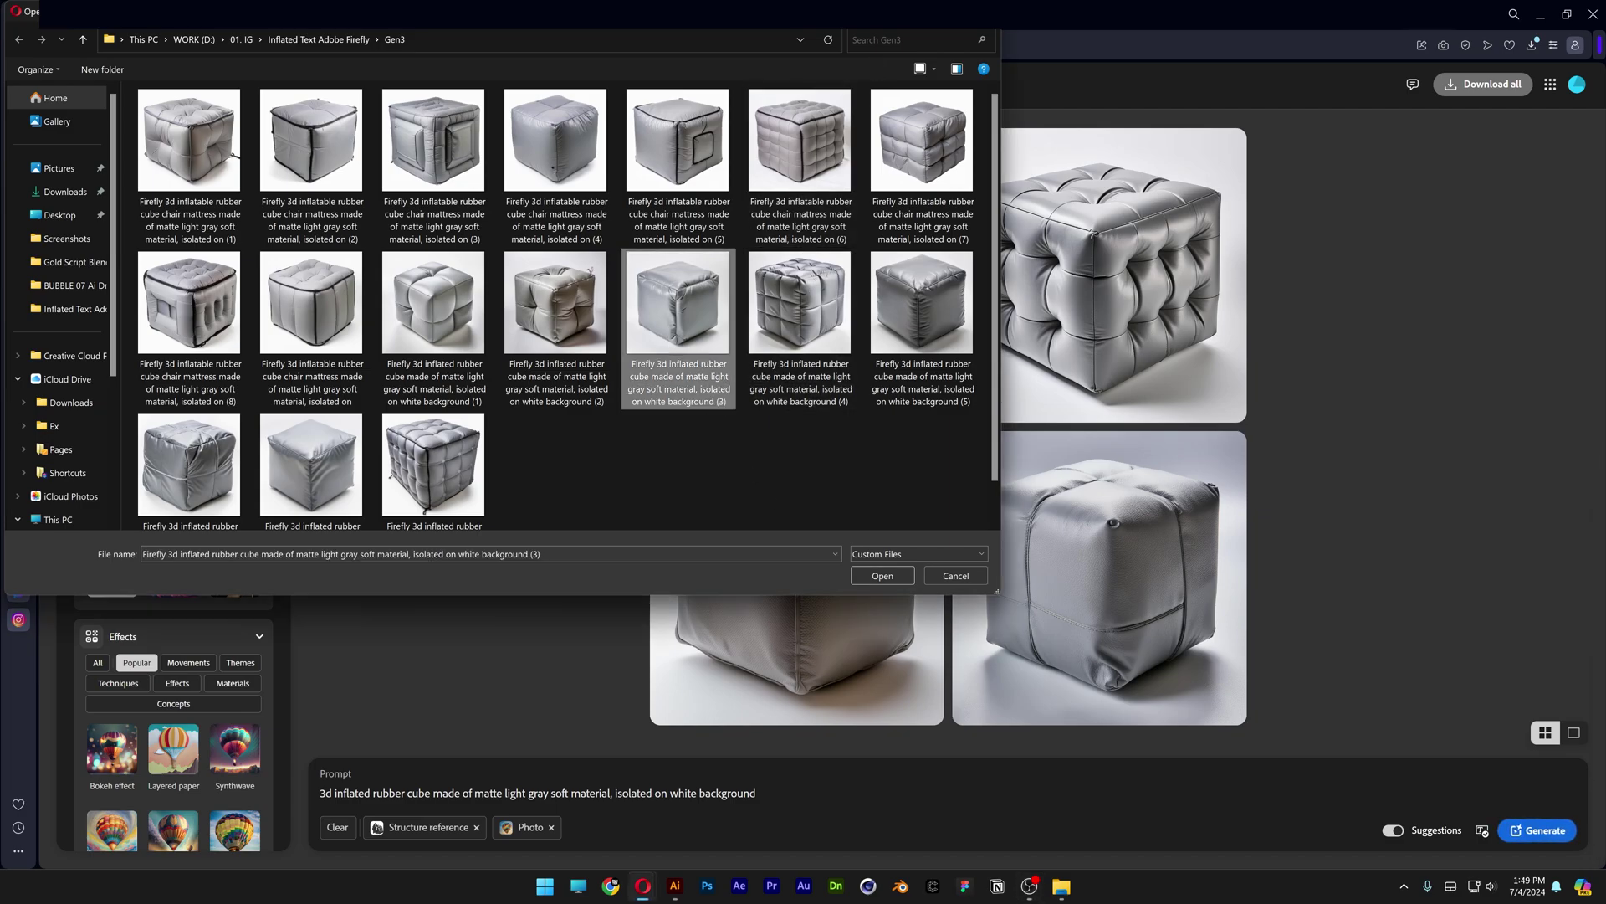
{"action": "left_click", "coordinate": [882, 575]}
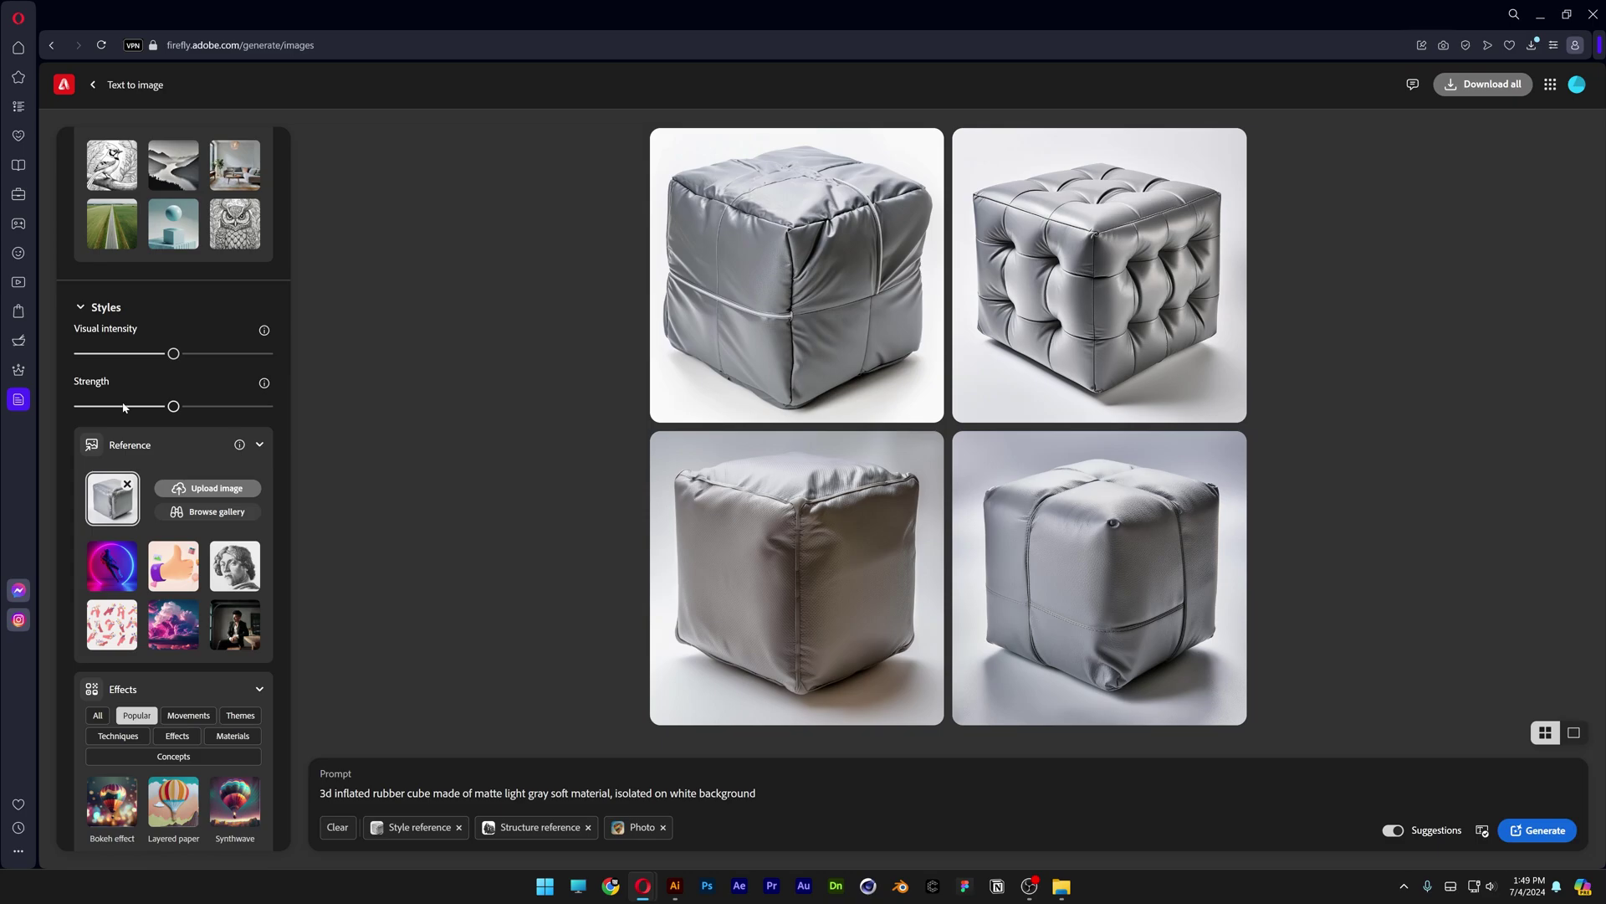
{"action": "left_click_drag", "start_coordinate": [125, 408], "coordinate": [77, 407]}
{"action": "left_click_drag", "start_coordinate": [174, 353], "coordinate": [66, 356]}
- Generate PANTER images with both references and browse the results full size
{"action": "left_click", "coordinate": [1538, 830]}
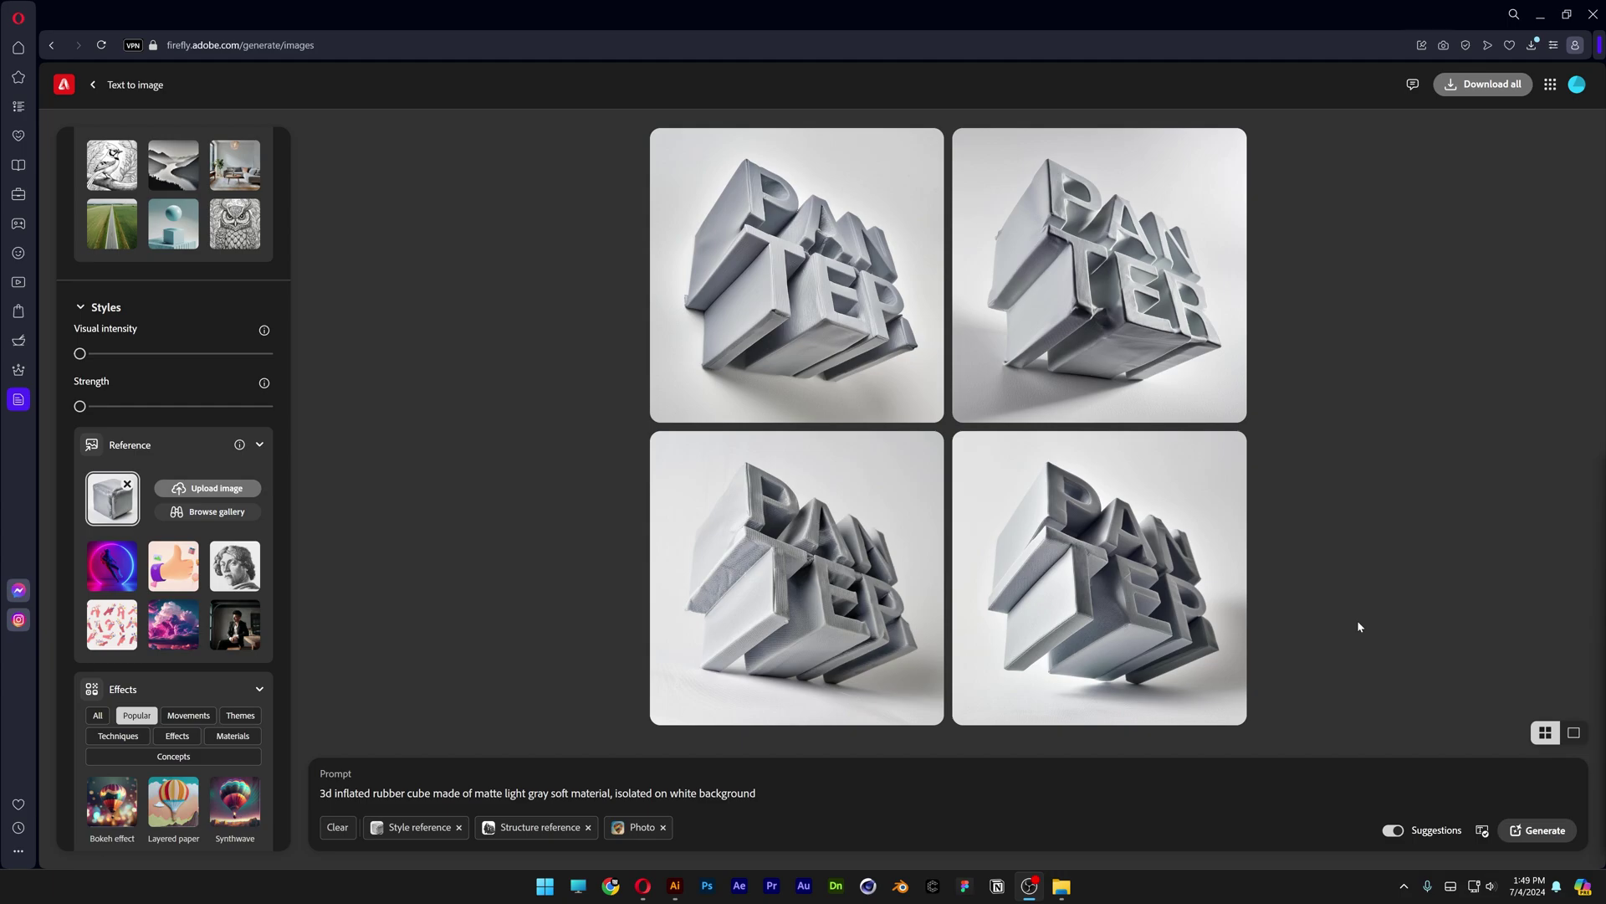
{"action": "left_click", "coordinate": [1120, 559]}
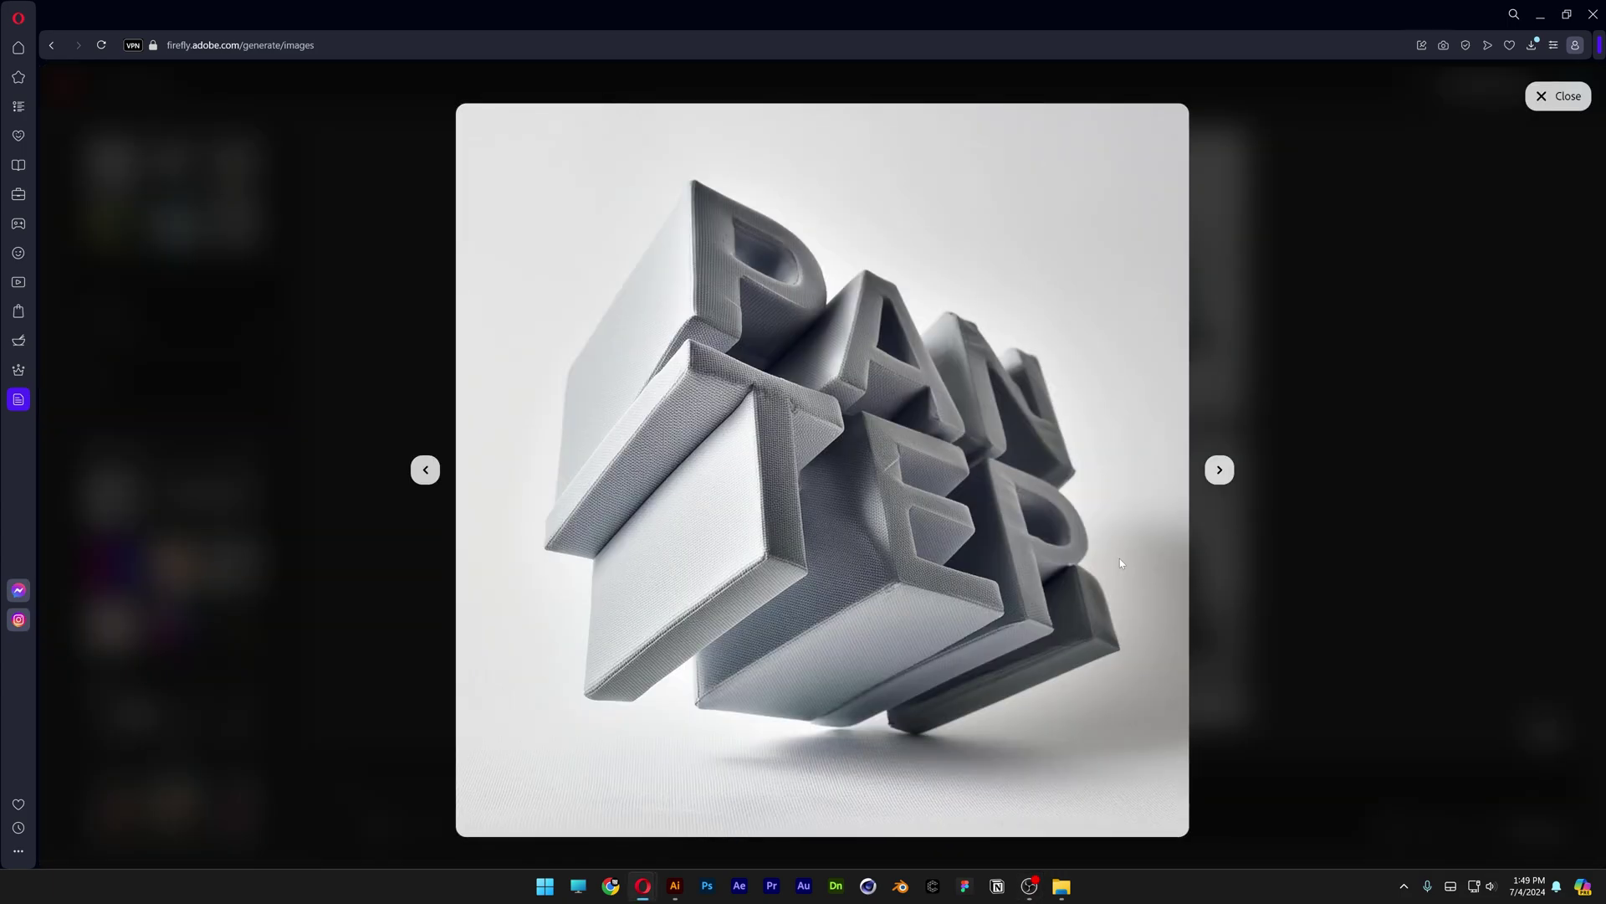
{"action": "left_click", "coordinate": [425, 470]}
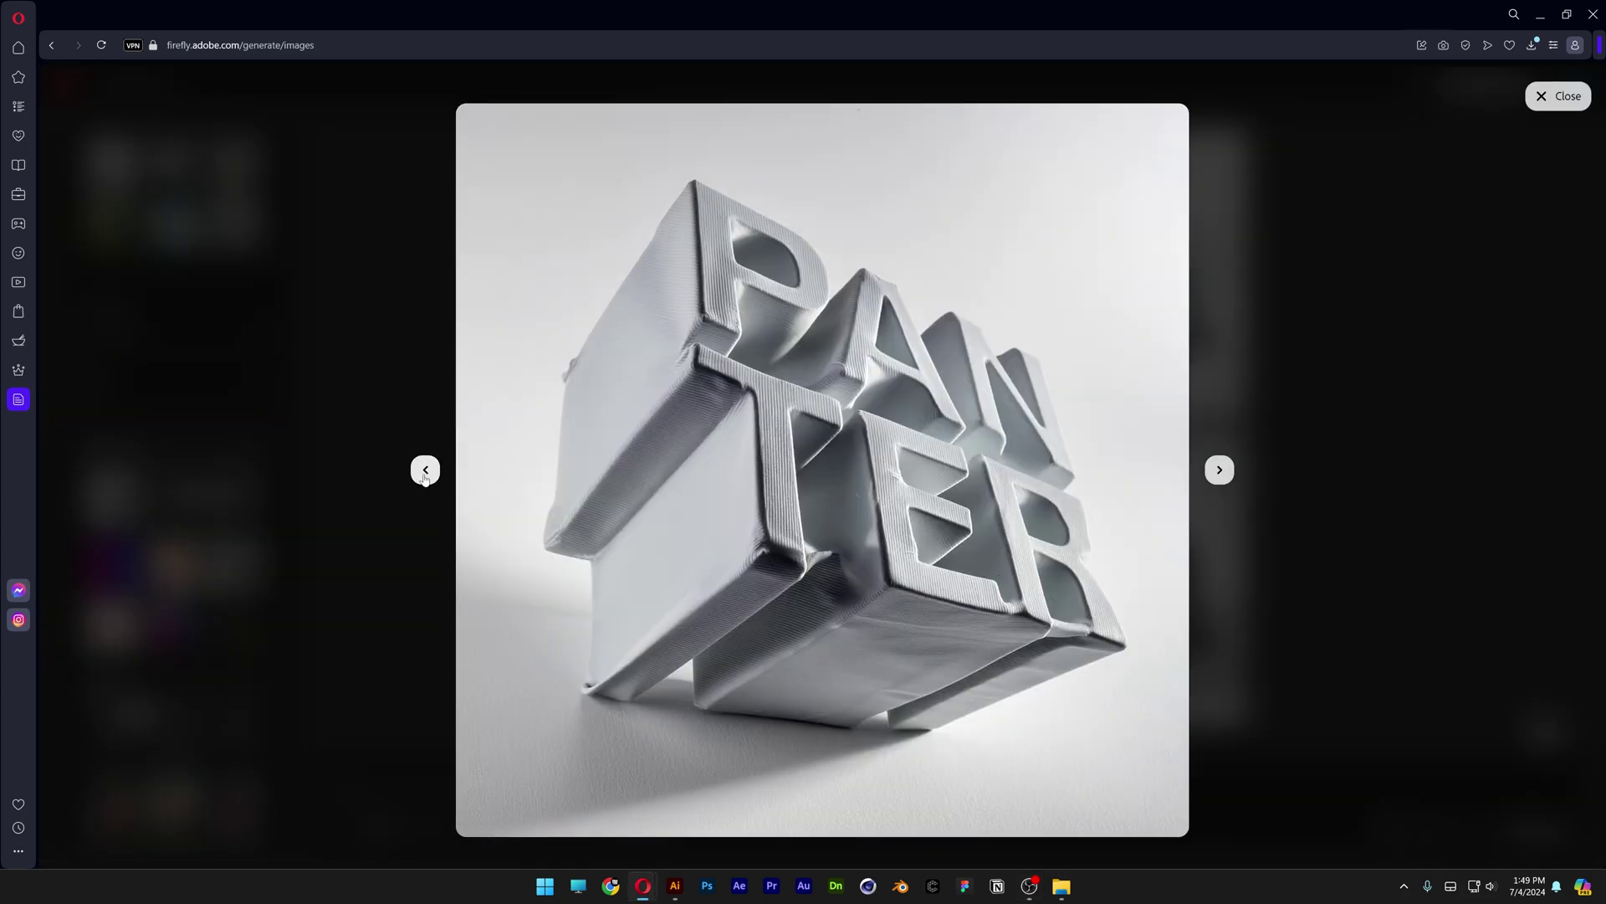
{"action": "left_click", "coordinate": [424, 473]}
{"action": "left_click", "coordinate": [425, 470]}
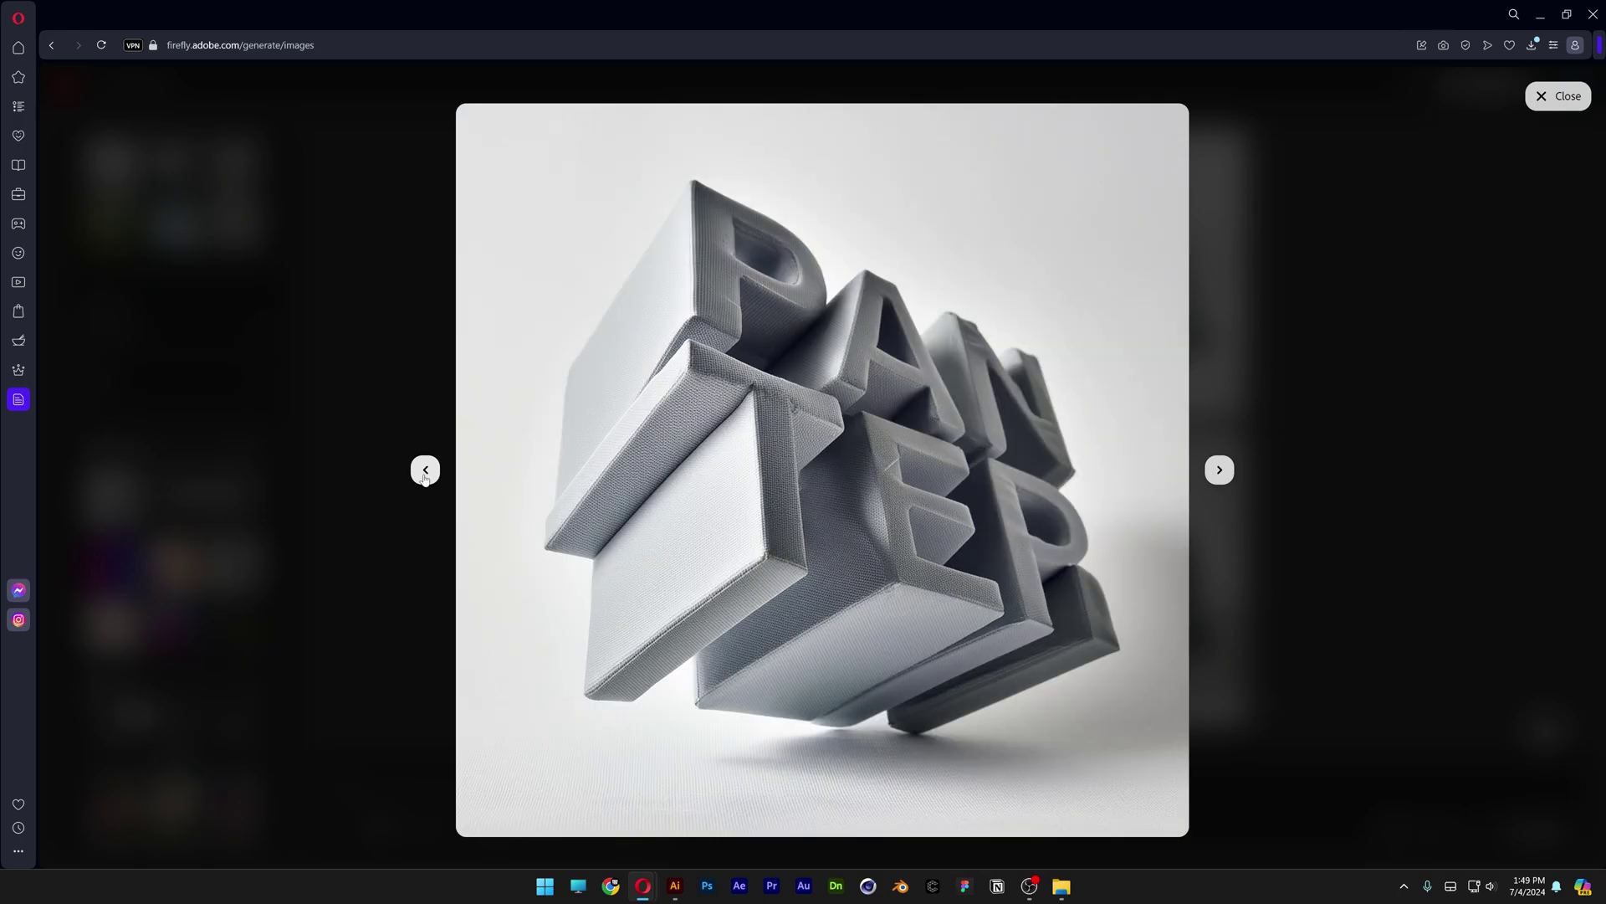
{"action": "left_click", "coordinate": [425, 471]}
{"action": "left_click", "coordinate": [1287, 451]}
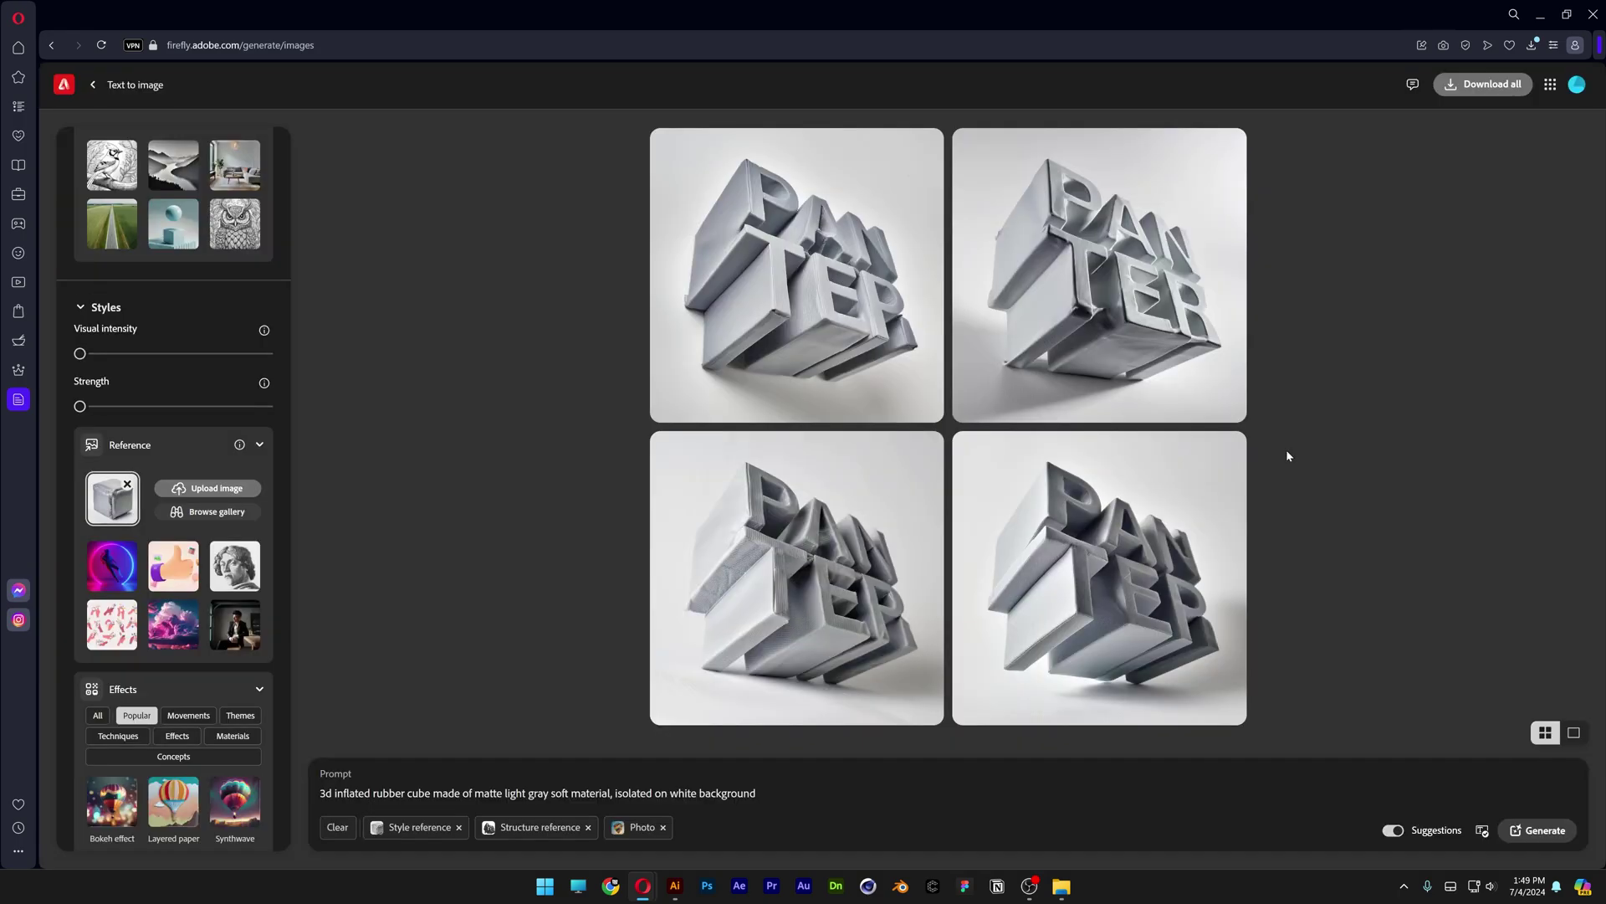
- Regenerate at half style strength, review the results, then raise style strength to maximum
{"action": "left_click", "coordinate": [173, 406]}
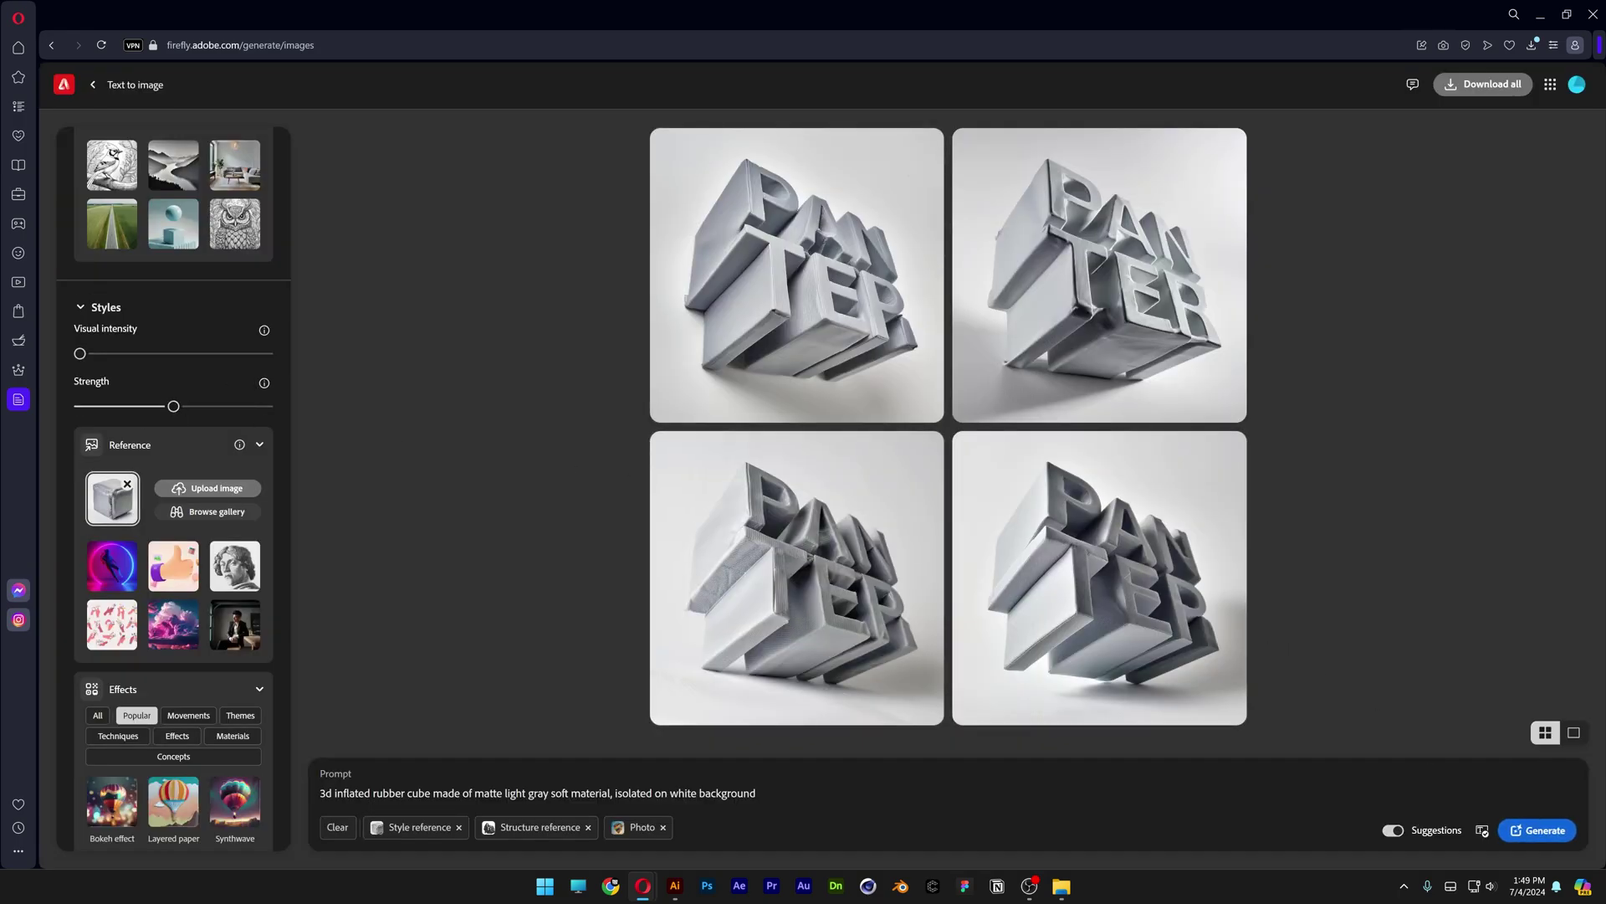
{"action": "left_click", "coordinate": [1534, 839]}
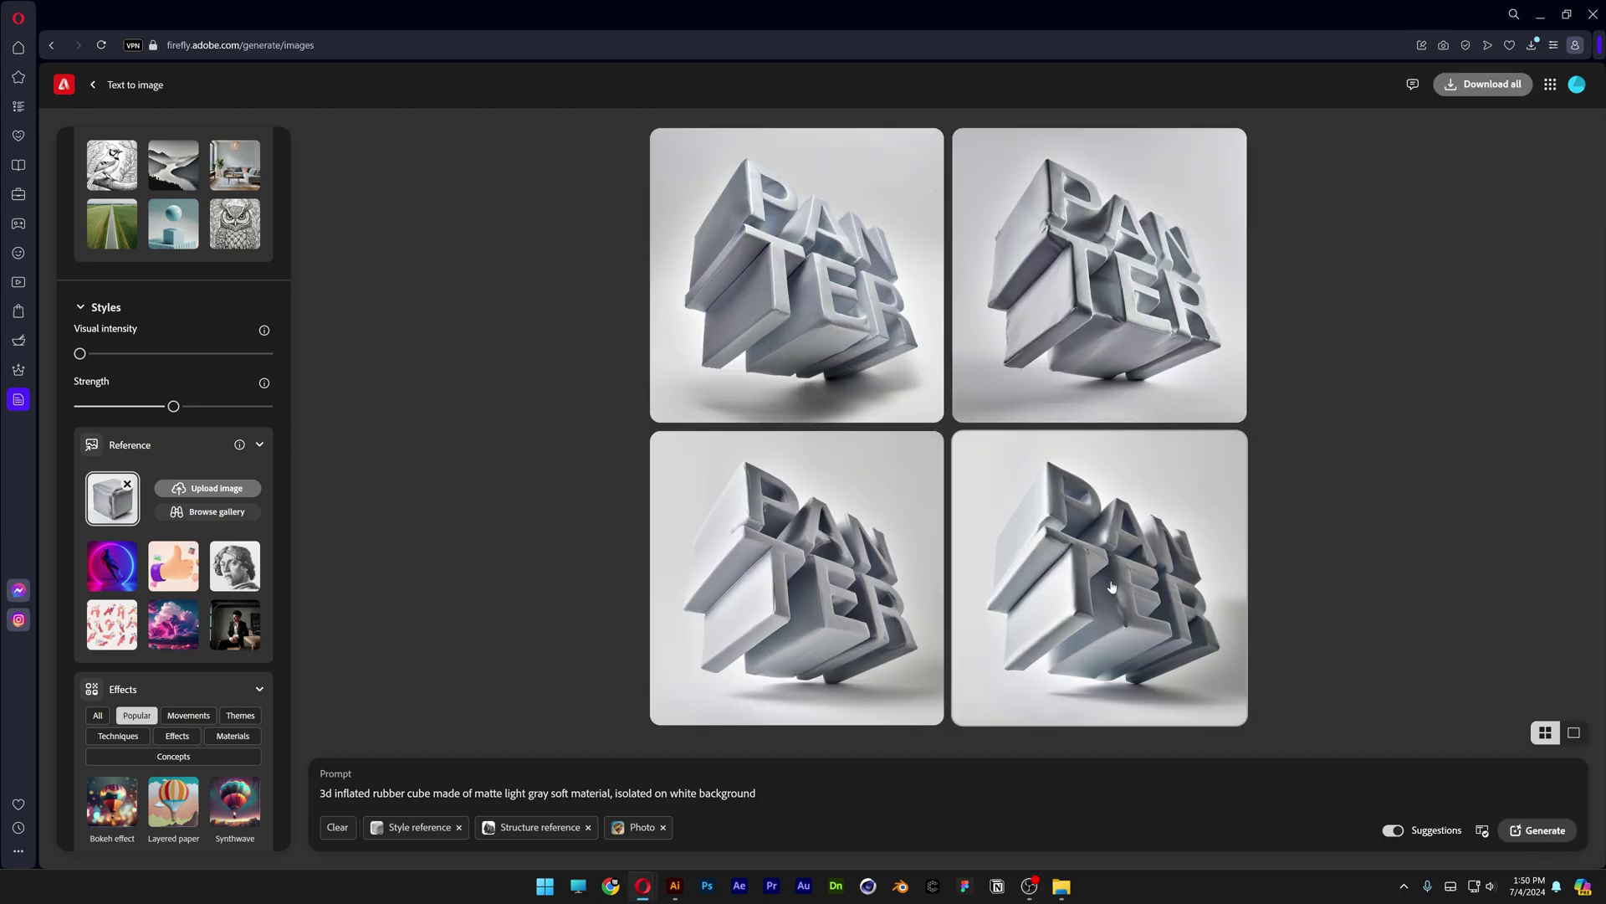
{"action": "left_click", "coordinate": [1093, 593]}
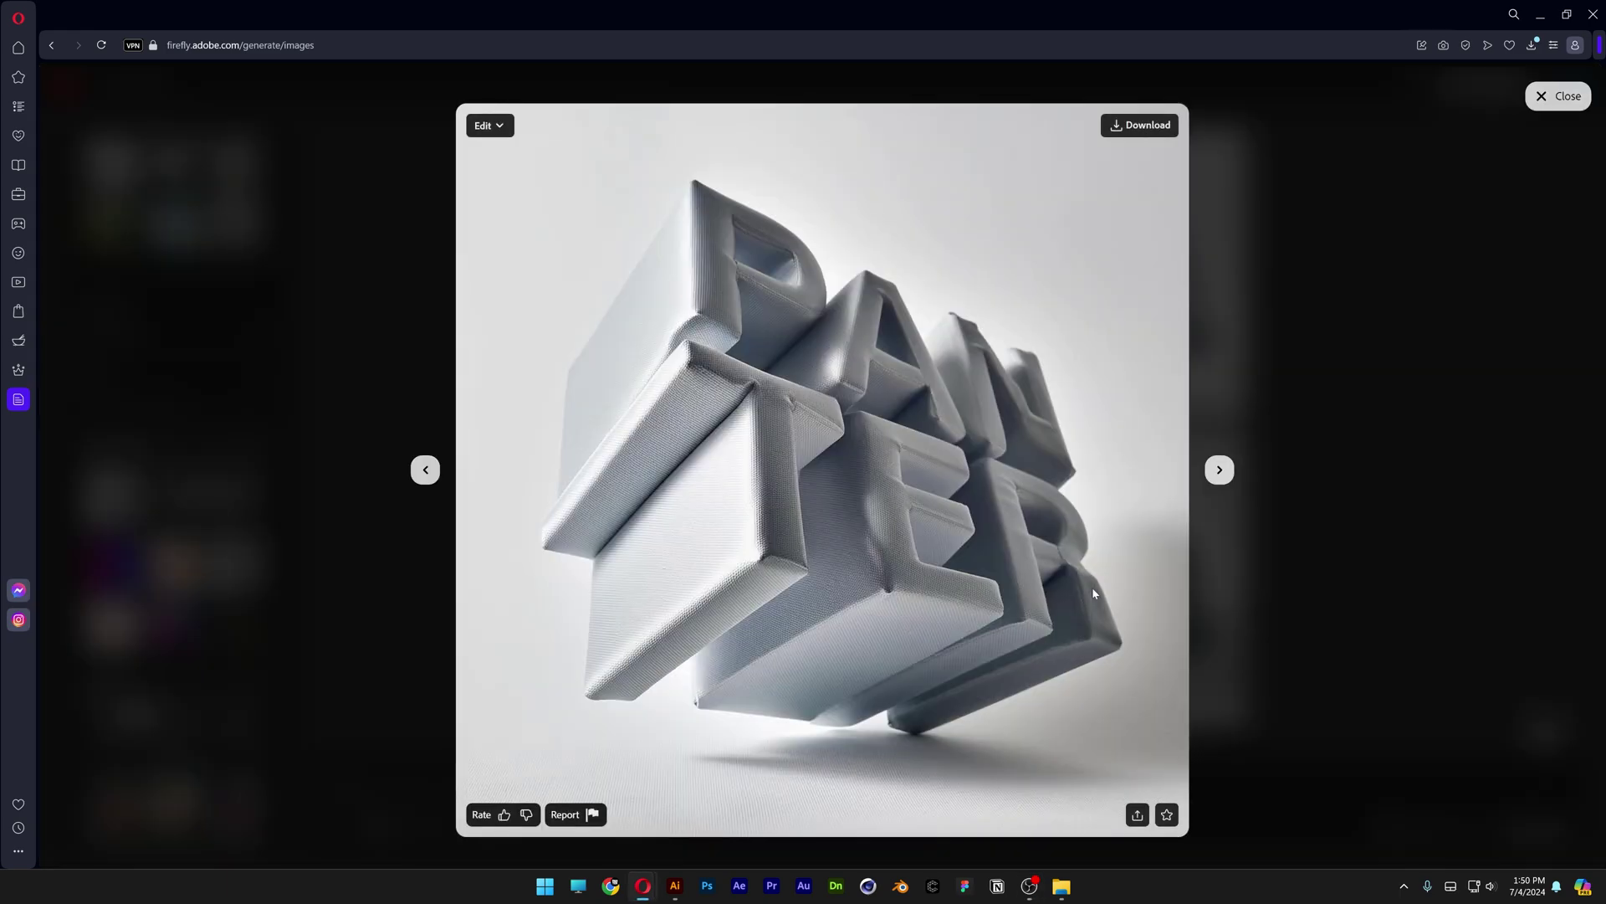
{"action": "left_click", "coordinate": [1222, 471]}
{"action": "left_click", "coordinate": [1221, 472]}
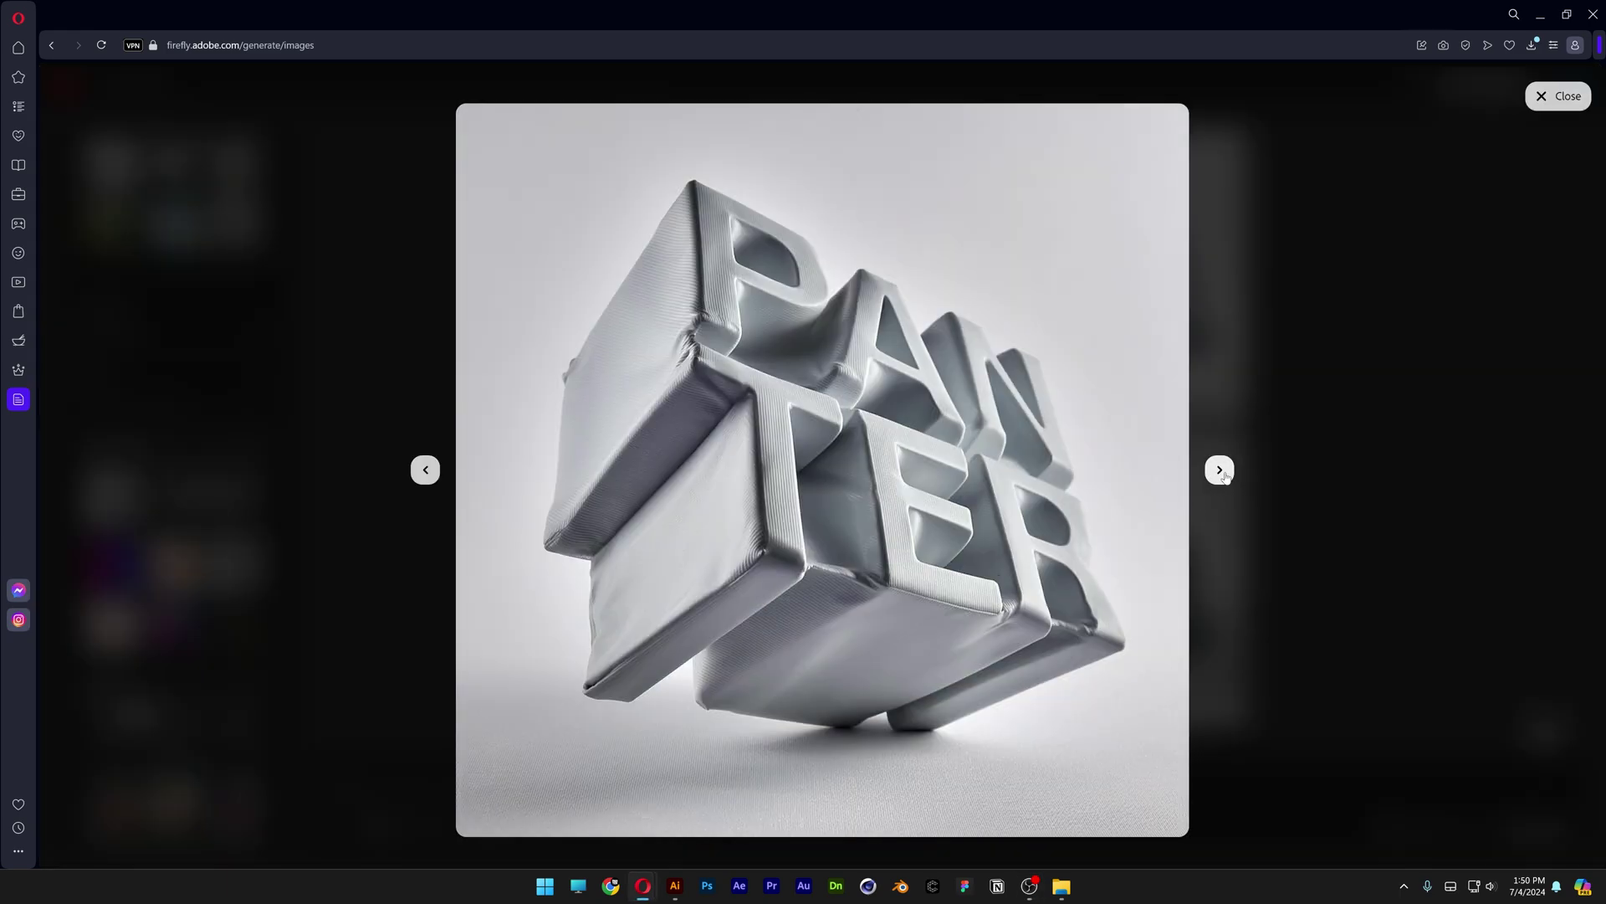
{"action": "left_click", "coordinate": [1328, 439]}
{"action": "left_click_drag", "start_coordinate": [171, 408], "coordinate": [315, 405]}
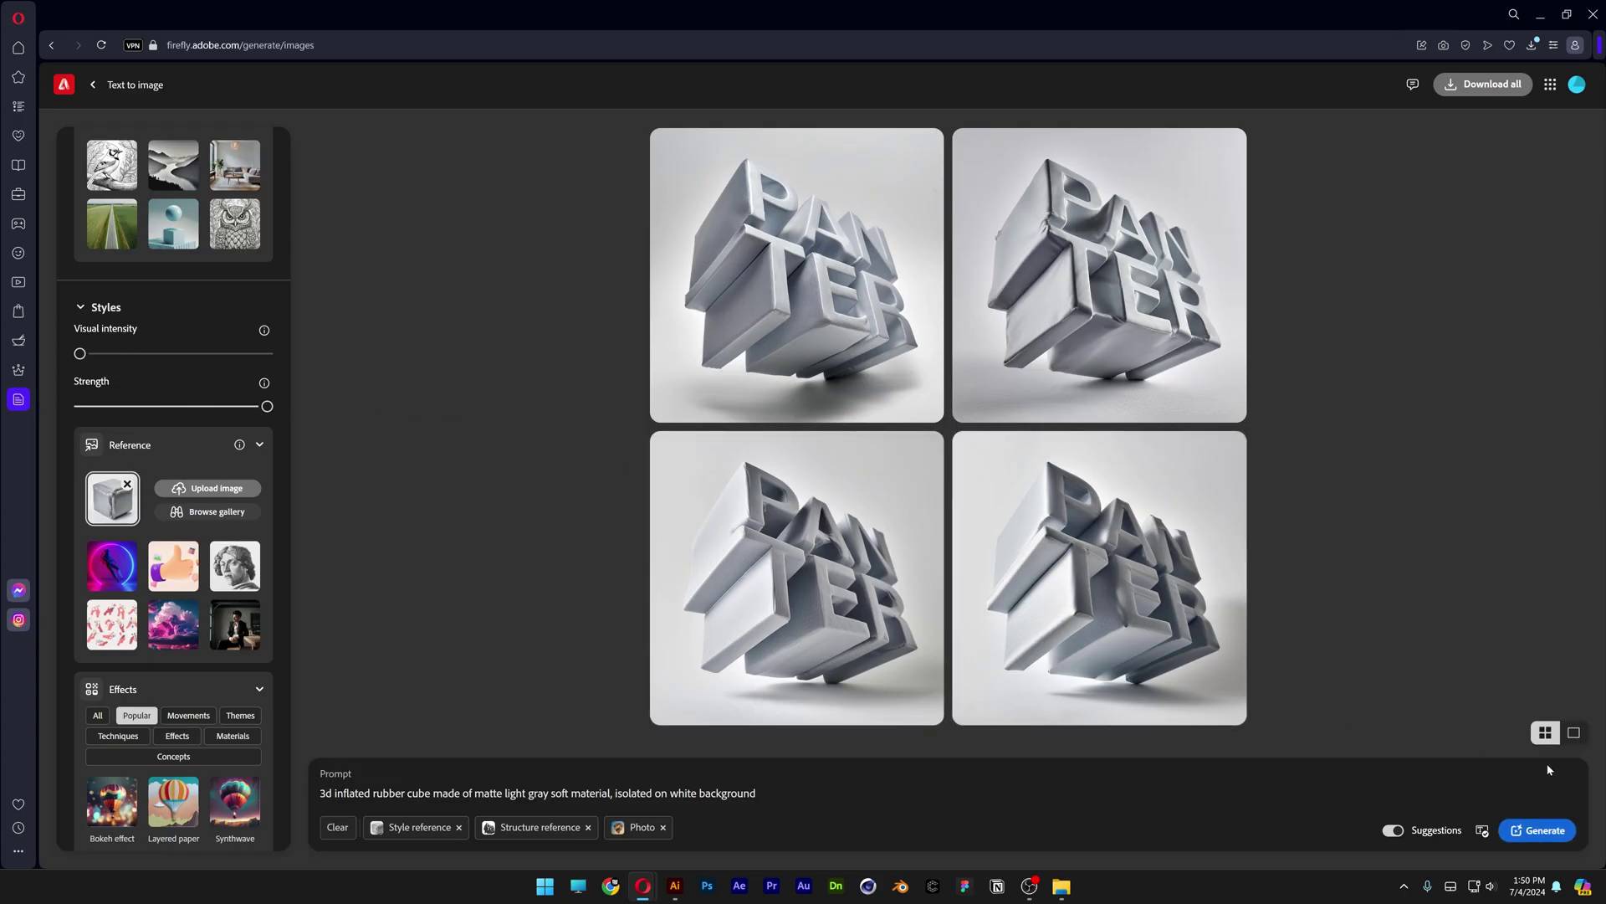
- Generate at maximum style strength and browse the four puffed silver PANTER cube results
{"action": "left_click", "coordinate": [1539, 830]}
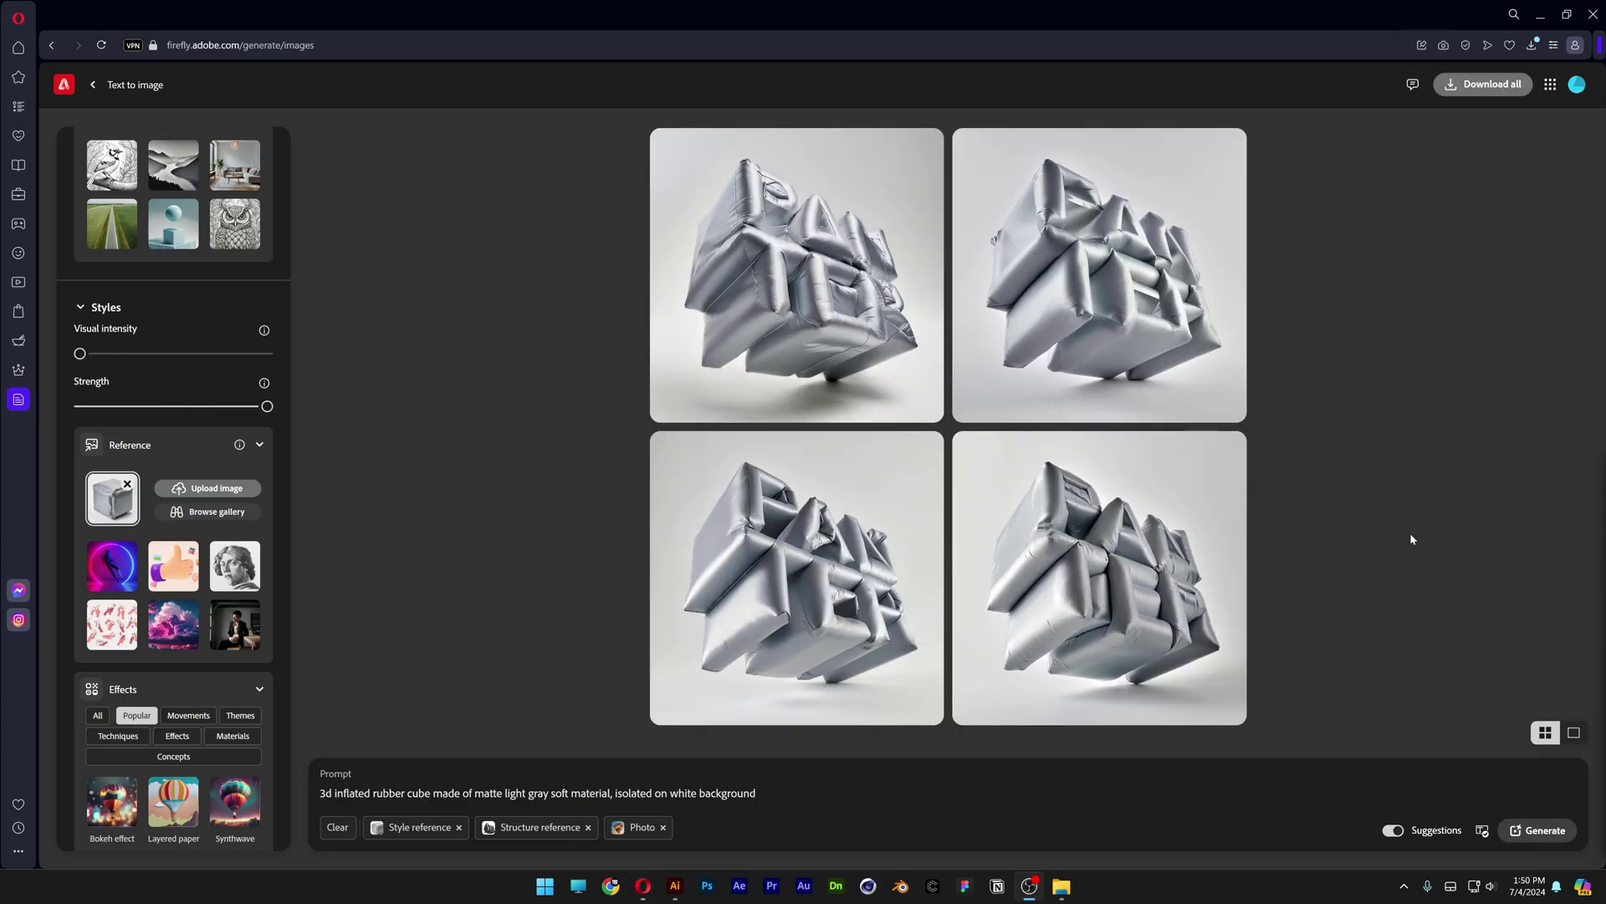
{"action": "left_click", "coordinate": [1184, 570]}
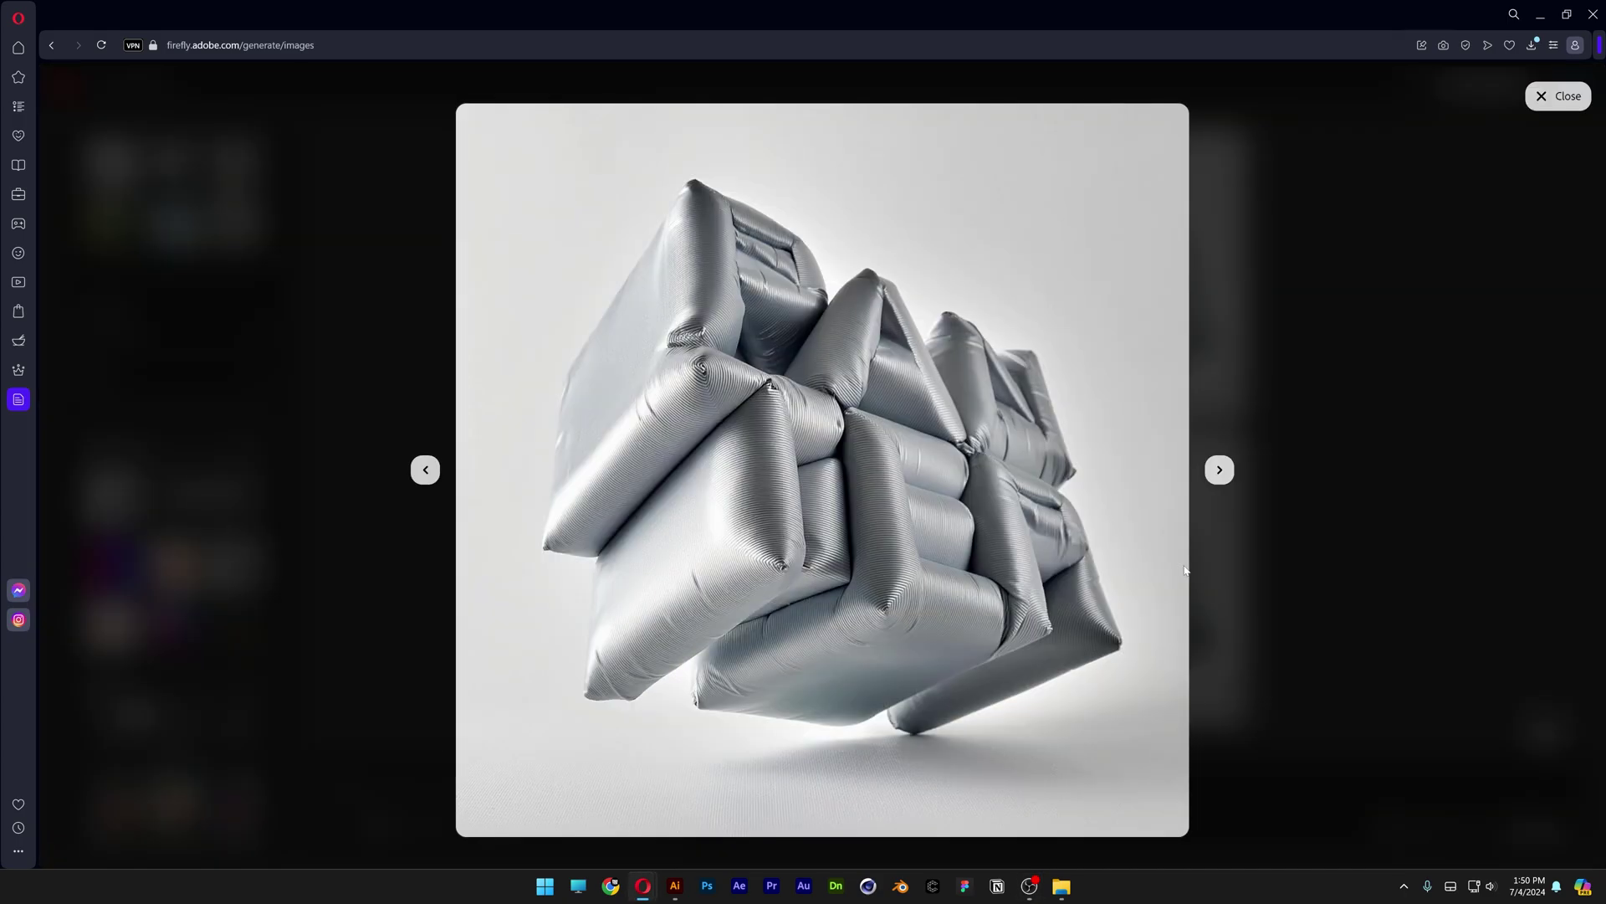
{"action": "left_click", "coordinate": [424, 471]}
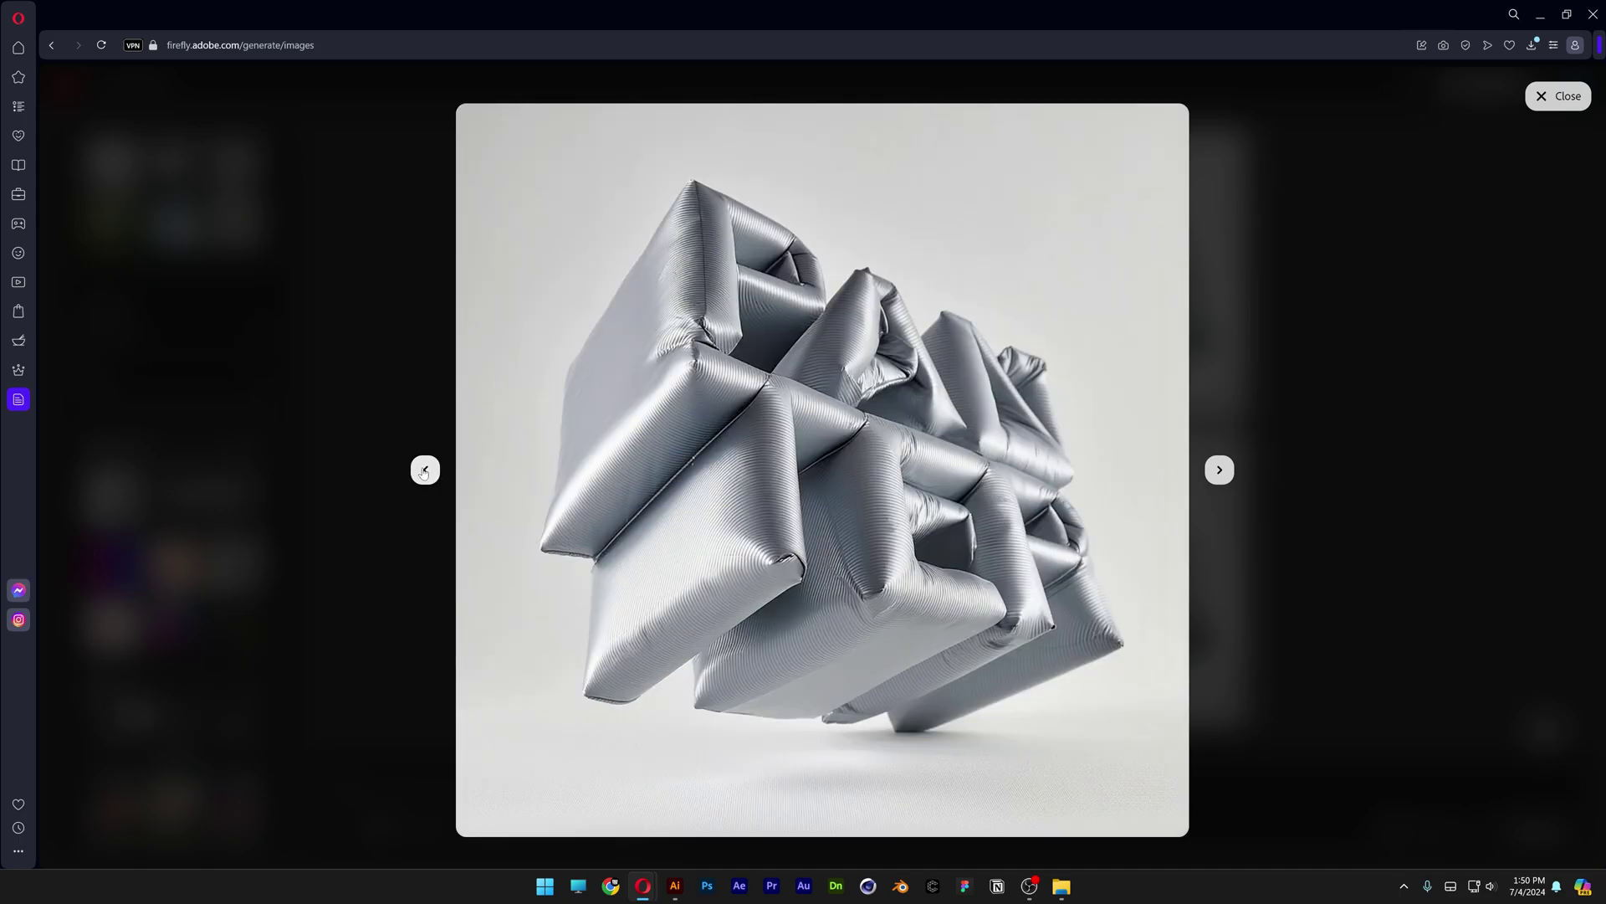
{"action": "left_click", "coordinate": [424, 471]}
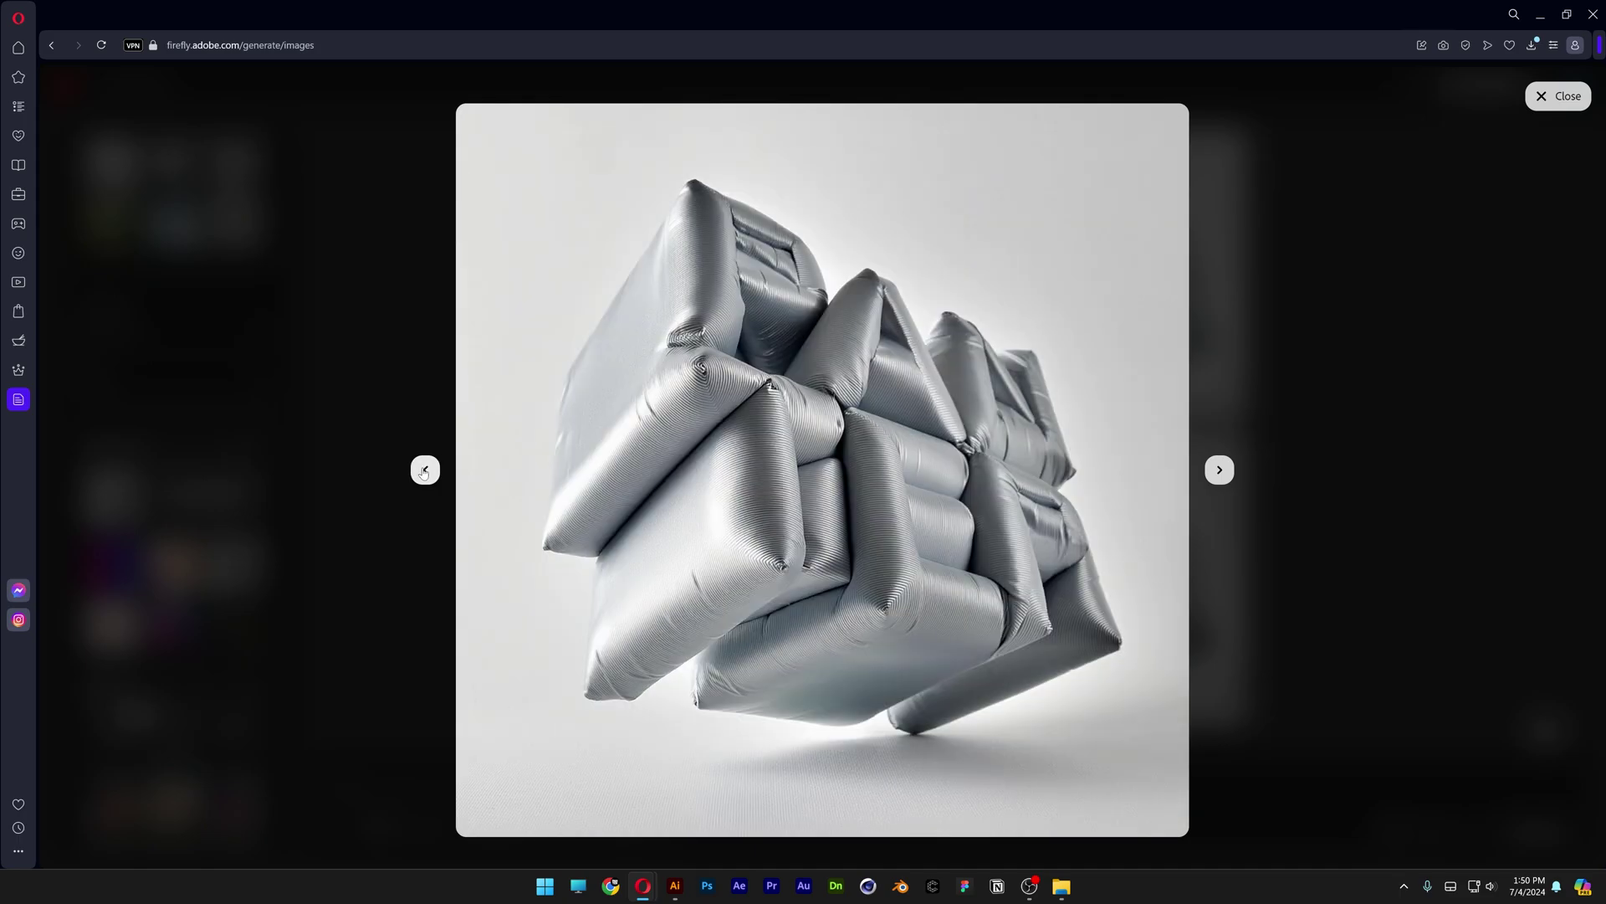
{"action": "left_click", "coordinate": [424, 471]}
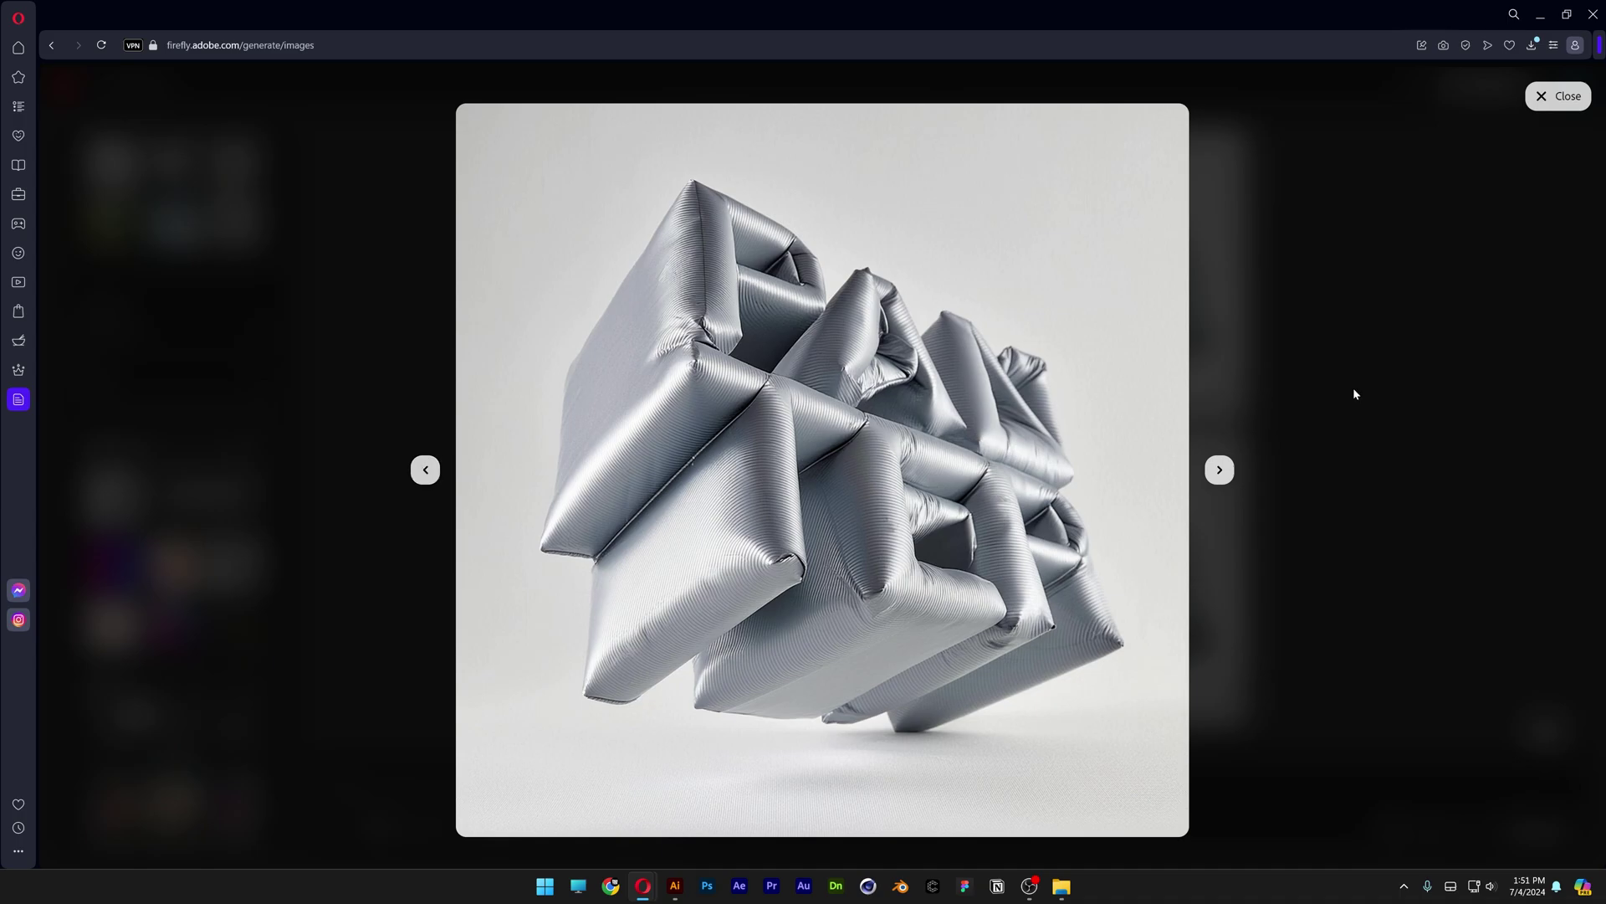
{"action": "key", "text": "Left"}
{"action": "key", "text": "Escape"}
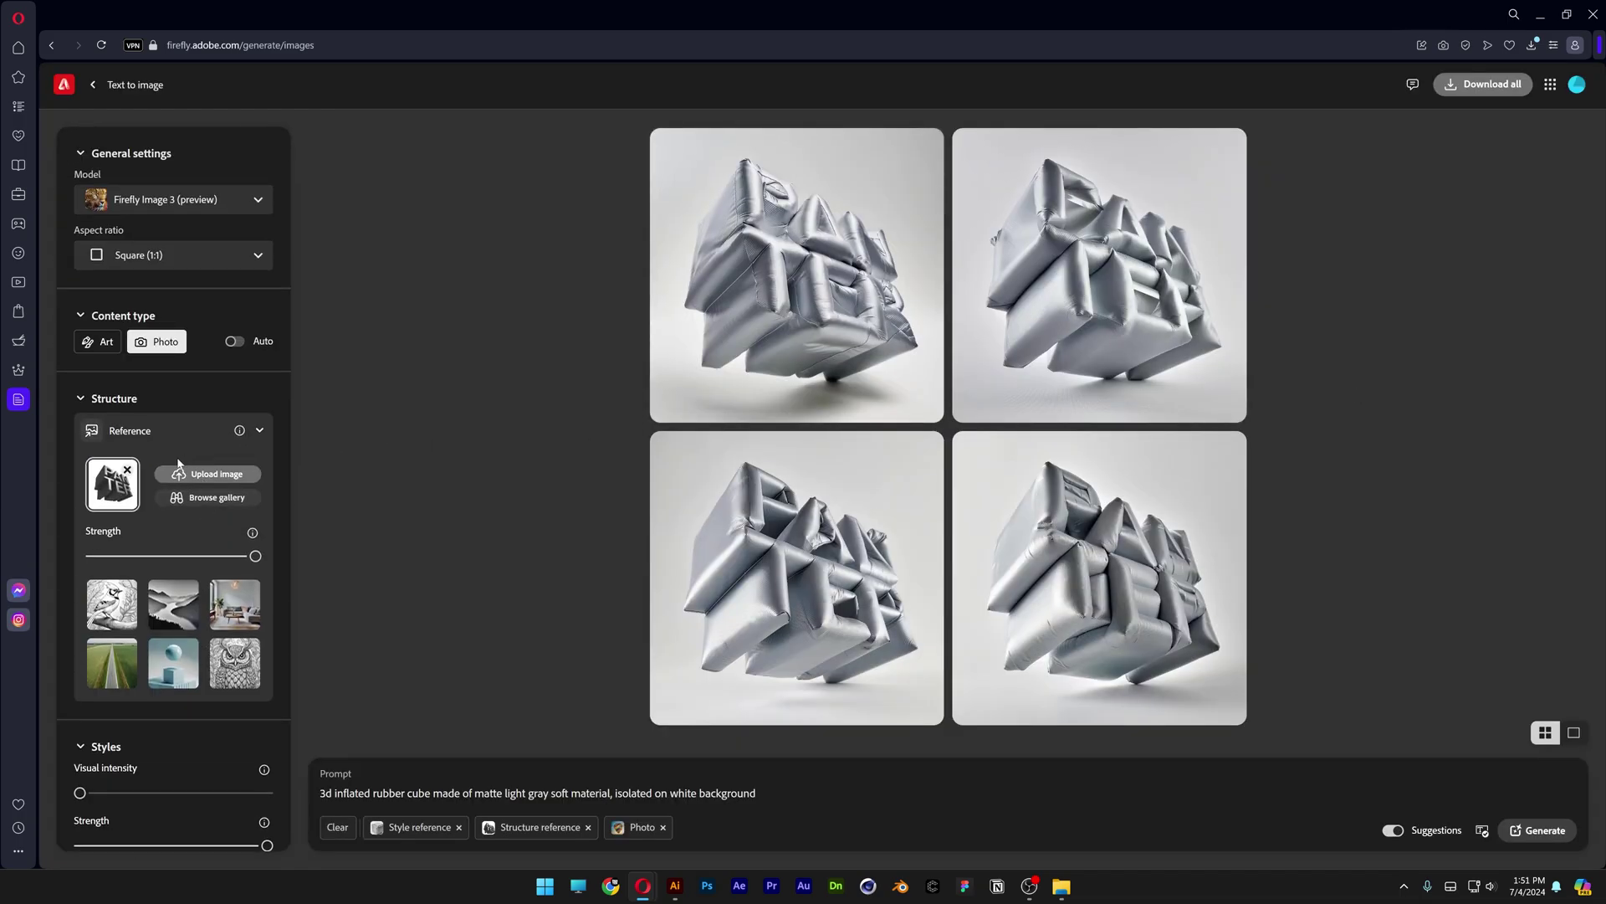
- Replace the structure reference with the PANTER screenshot from the Inflated Text Adobe Firefly folder and review the results
{"action": "left_click", "coordinate": [127, 470]}
{"action": "left_click", "coordinate": [130, 473]}
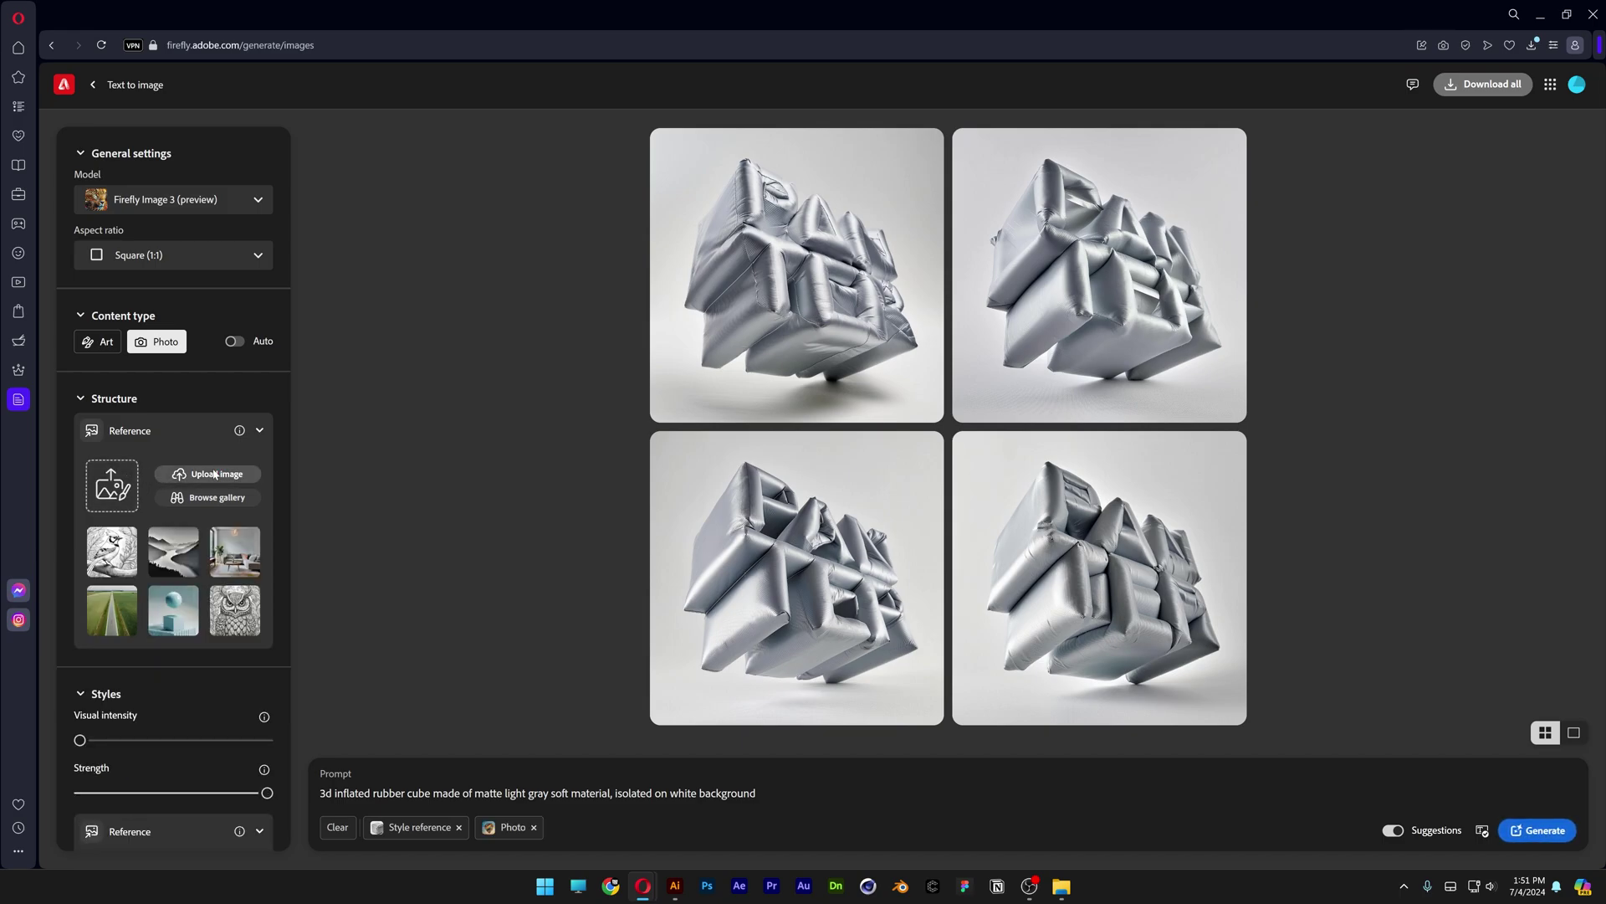
{"action": "left_click", "coordinate": [321, 41]}
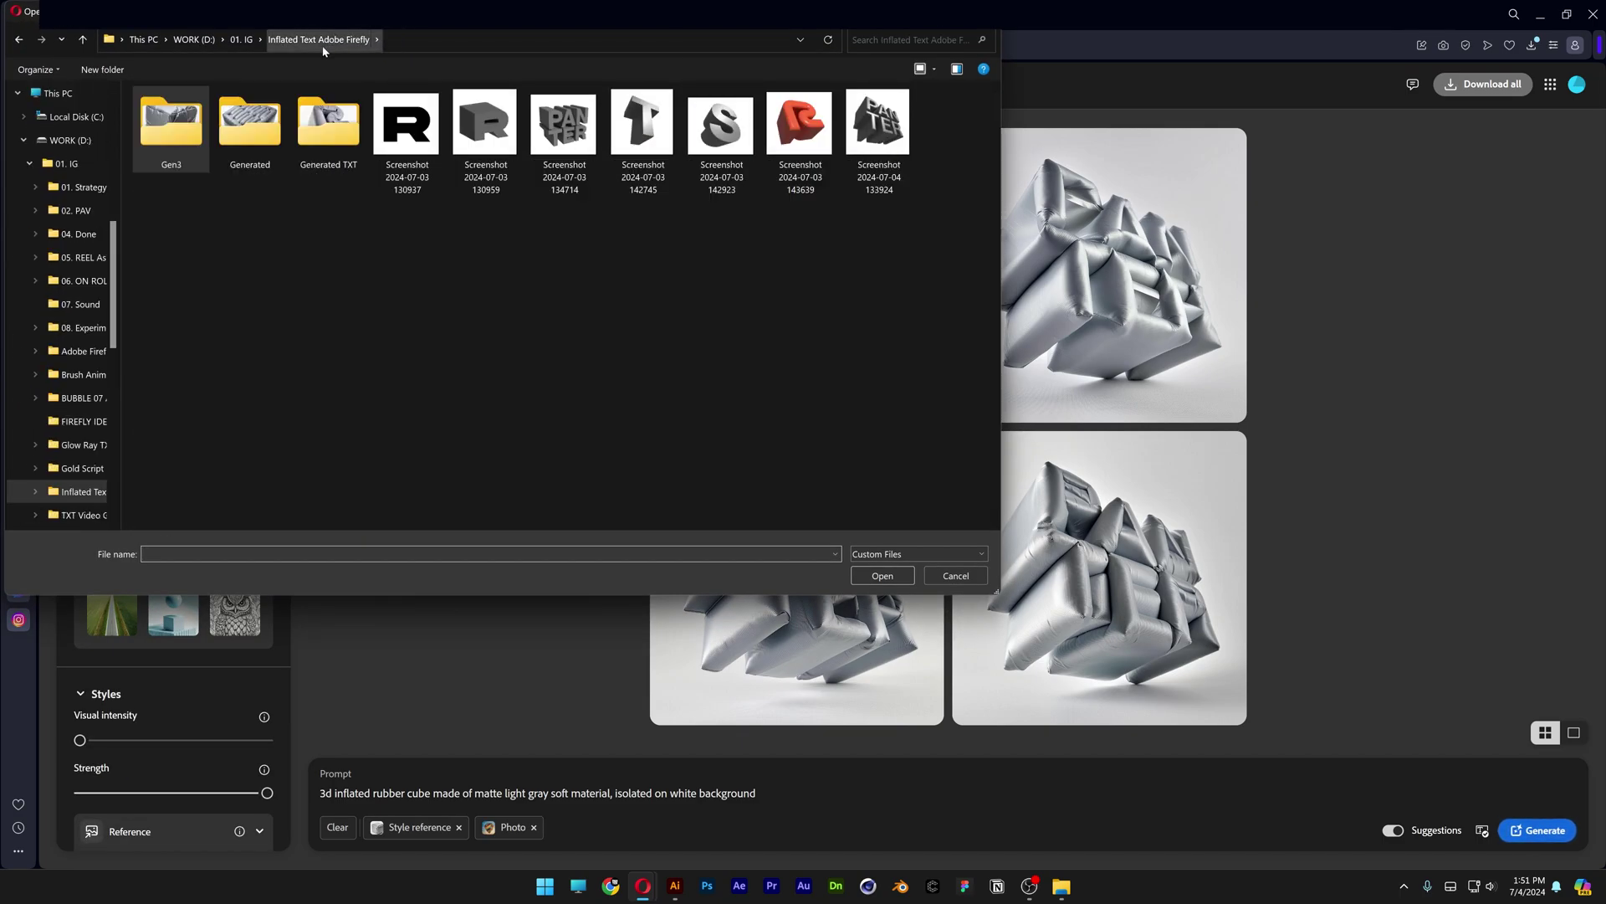
{"action": "left_click", "coordinate": [832, 147]}
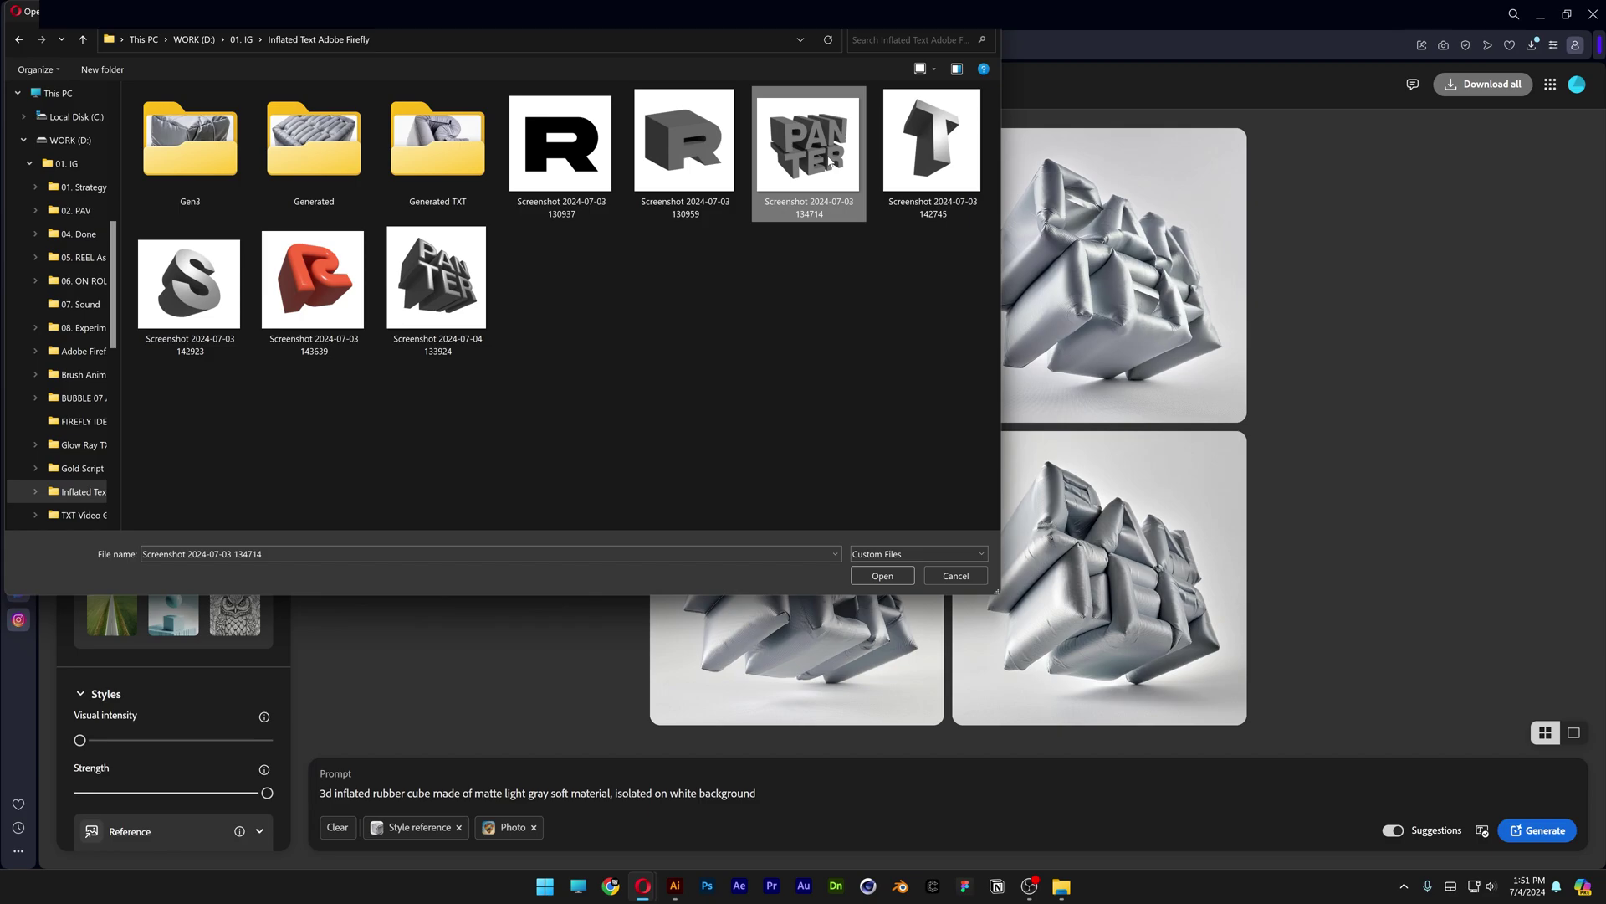
{"action": "left_click", "coordinate": [882, 575]}
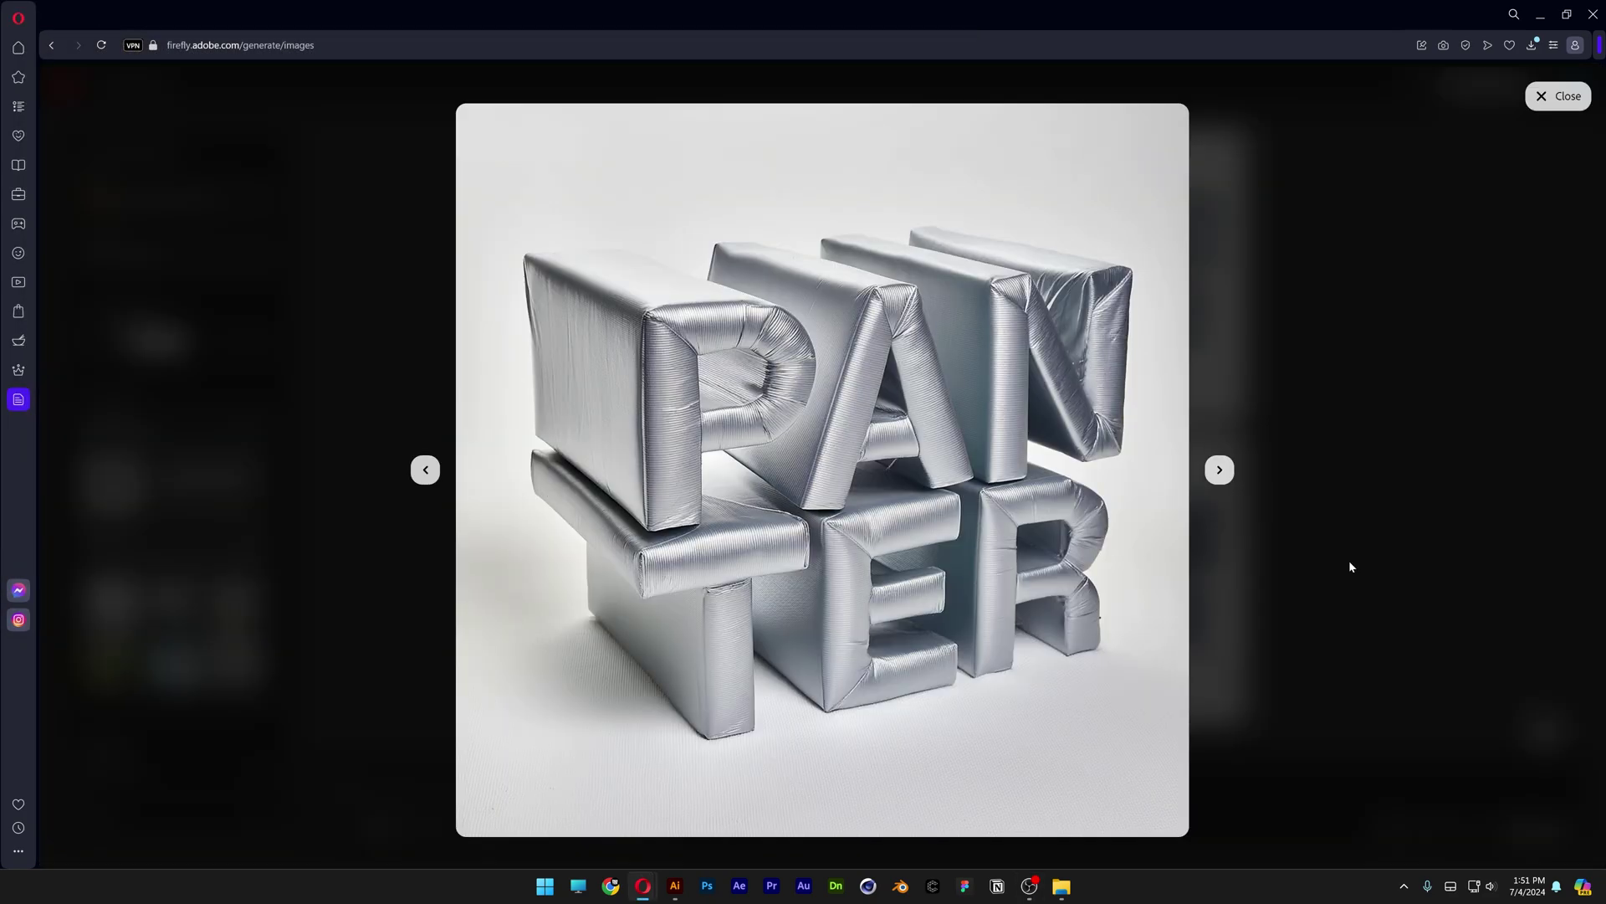
{"action": "key", "text": "Right"}
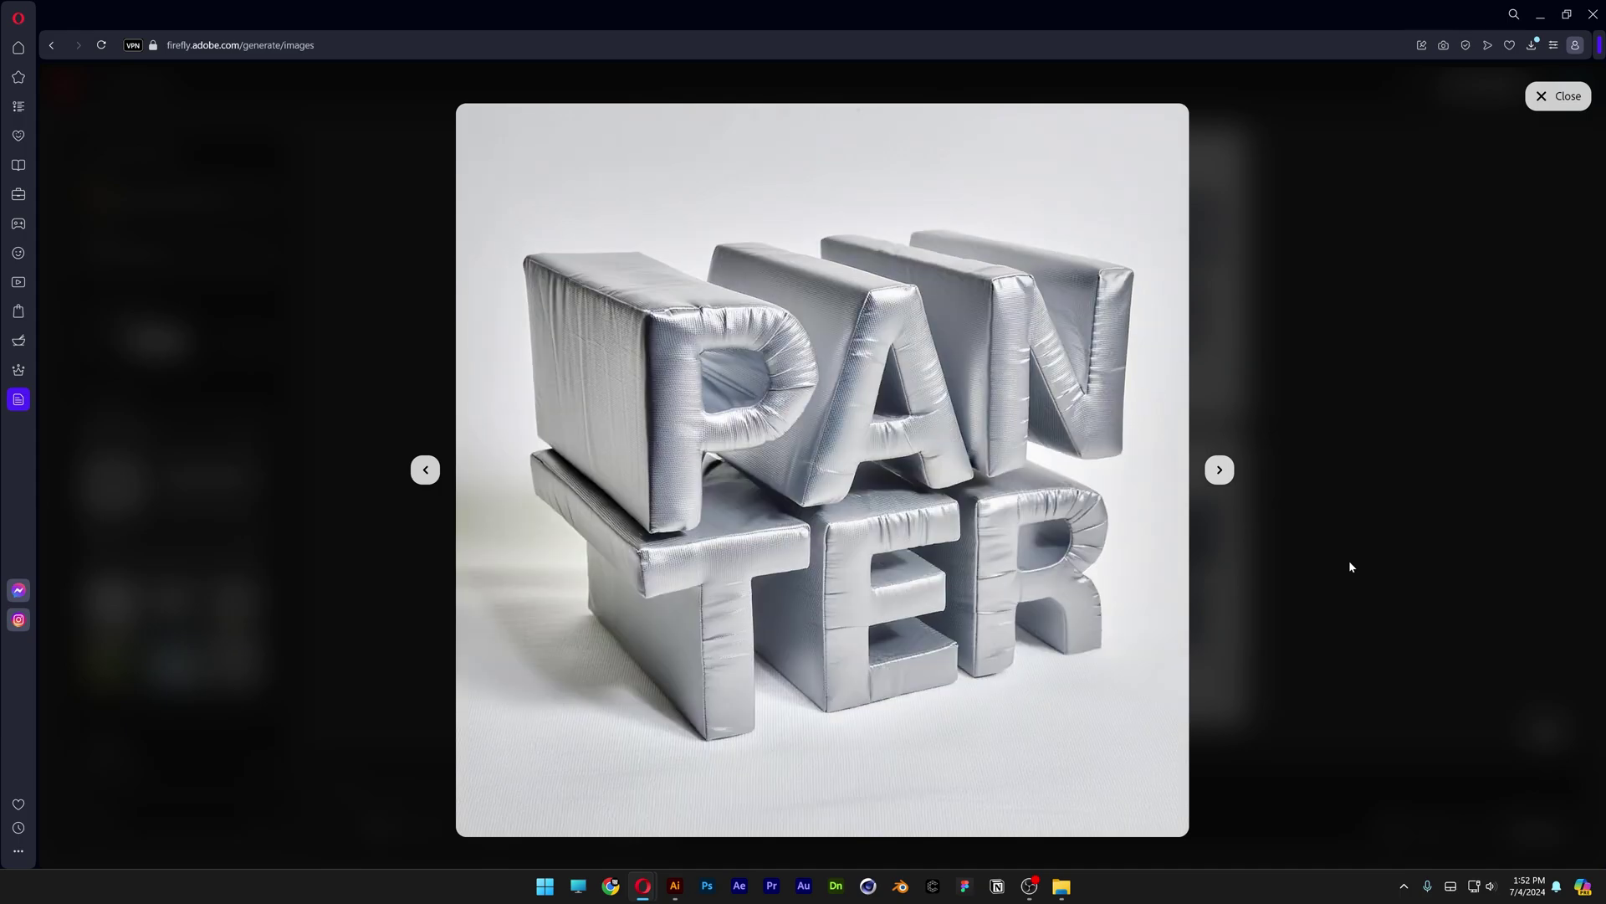
{"action": "key", "text": "Escape"}
- Set style visual intensity to about halfway, regenerate, and preview the top-right PANTER result
{"action": "scroll", "coordinate": [170, 598], "scroll_direction": "down", "scroll_amount": 3}
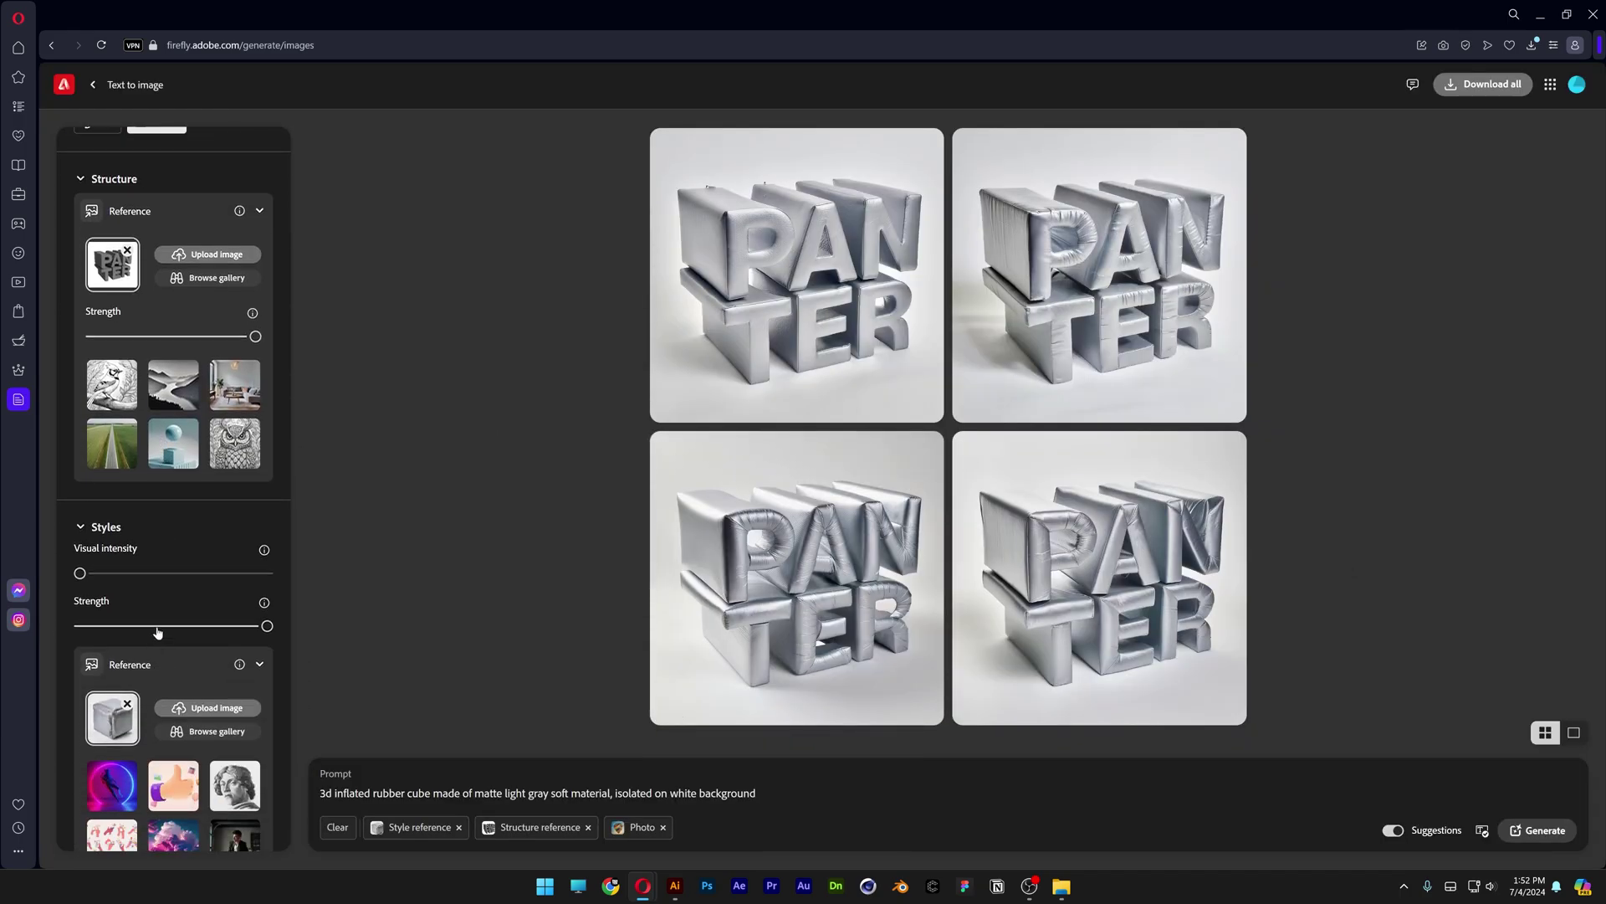
{"action": "left_click", "coordinate": [193, 576]}
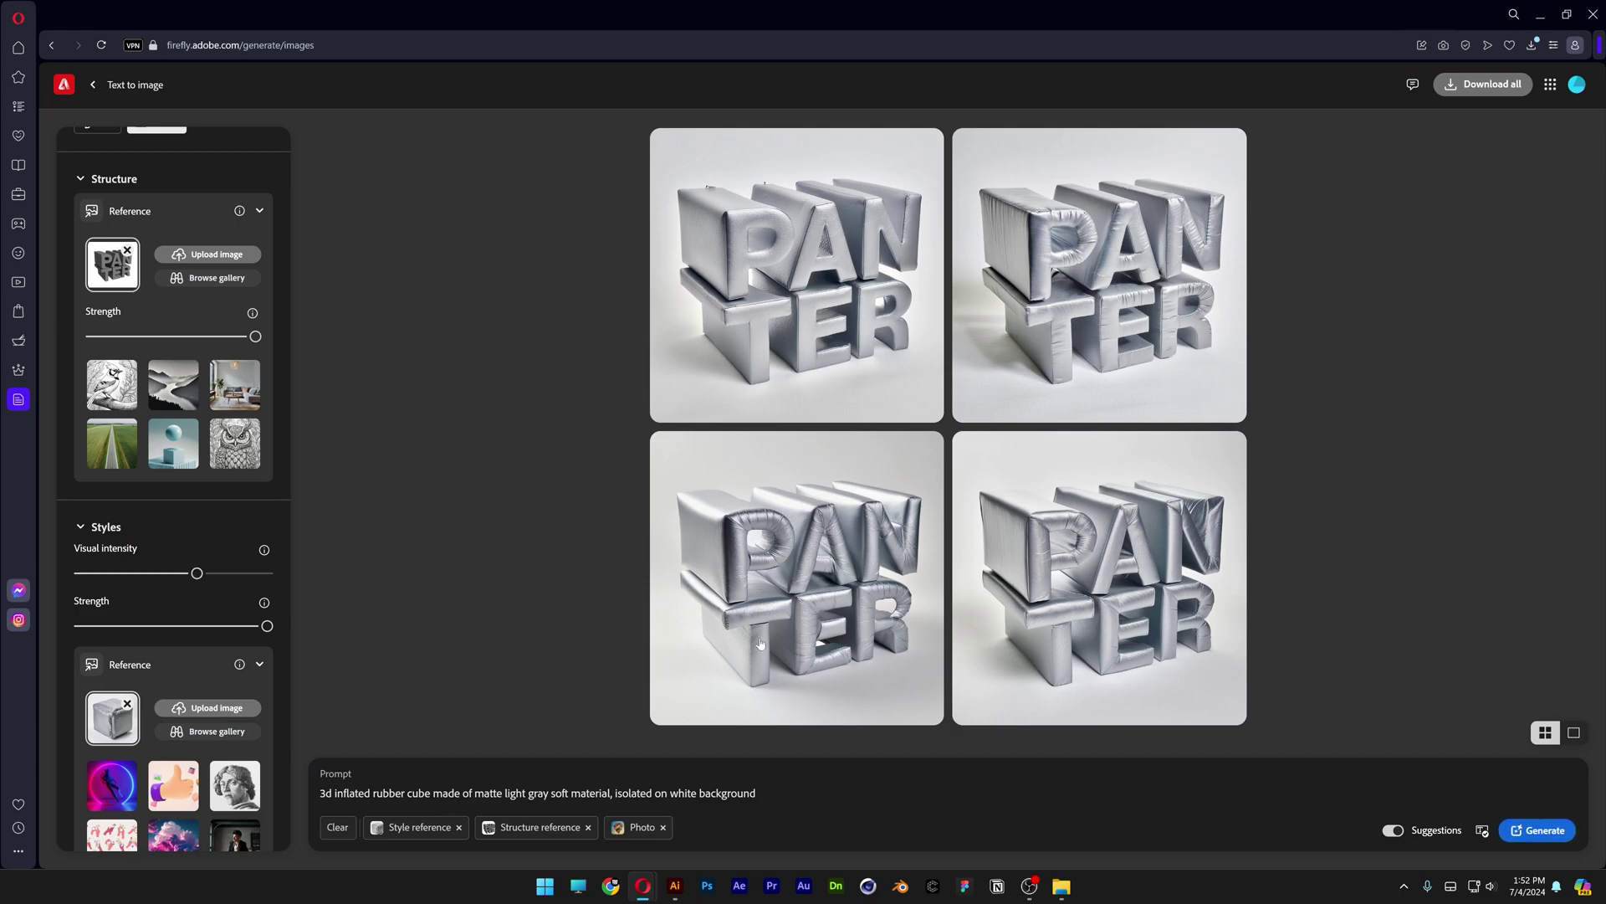
{"action": "left_click", "coordinate": [1515, 829]}
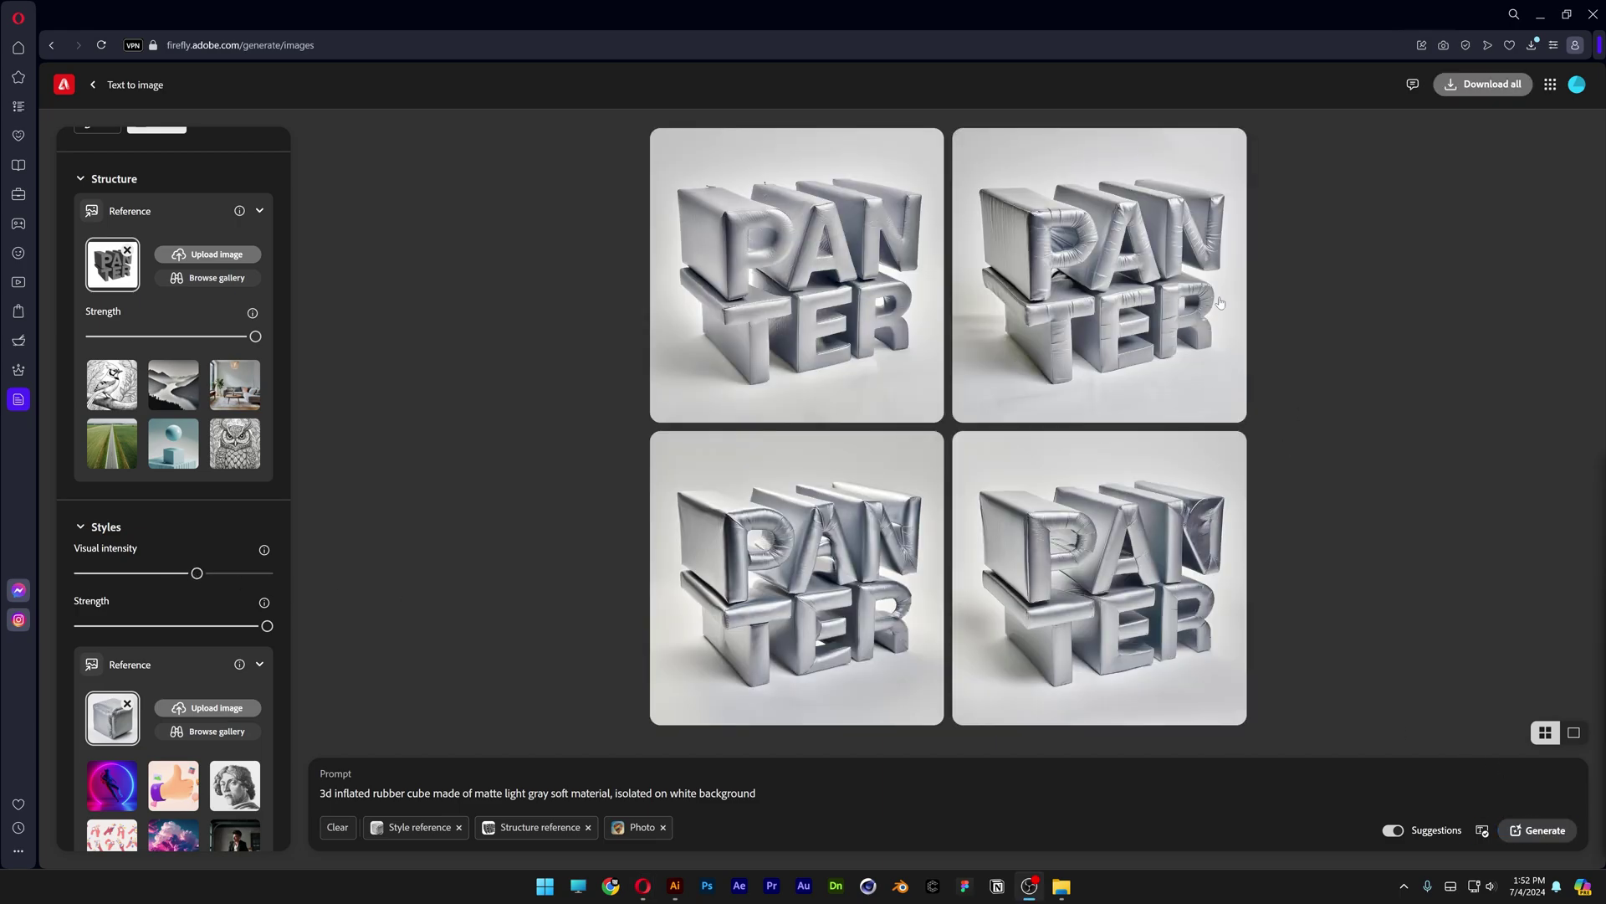
{"action": "left_click", "coordinate": [1141, 285]}
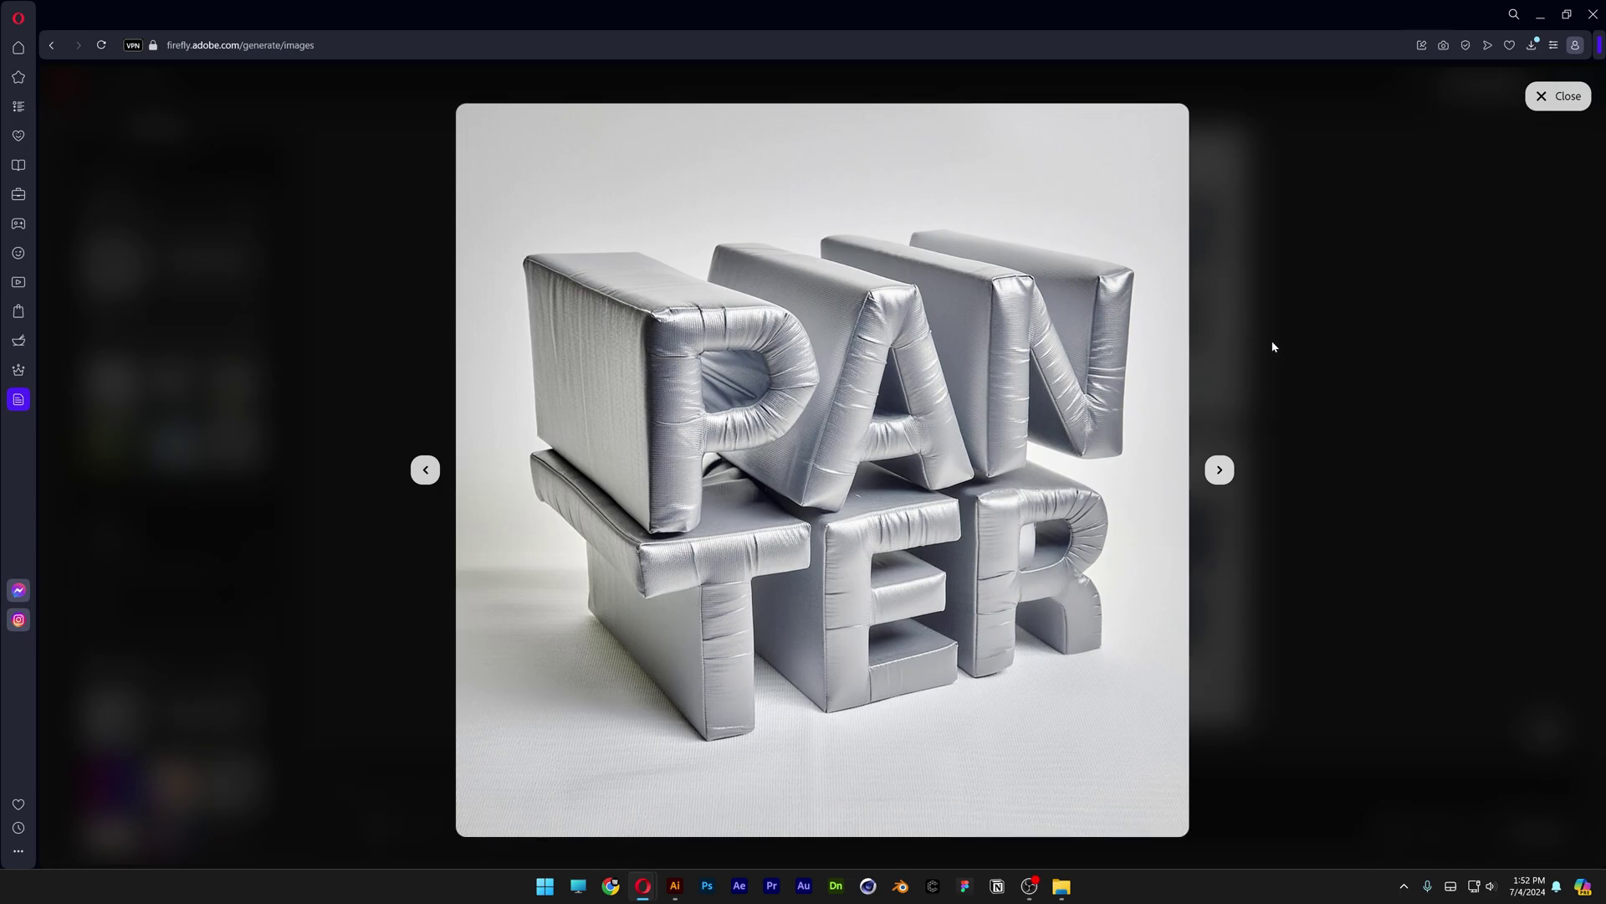
{"action": "key", "text": "Escape"}
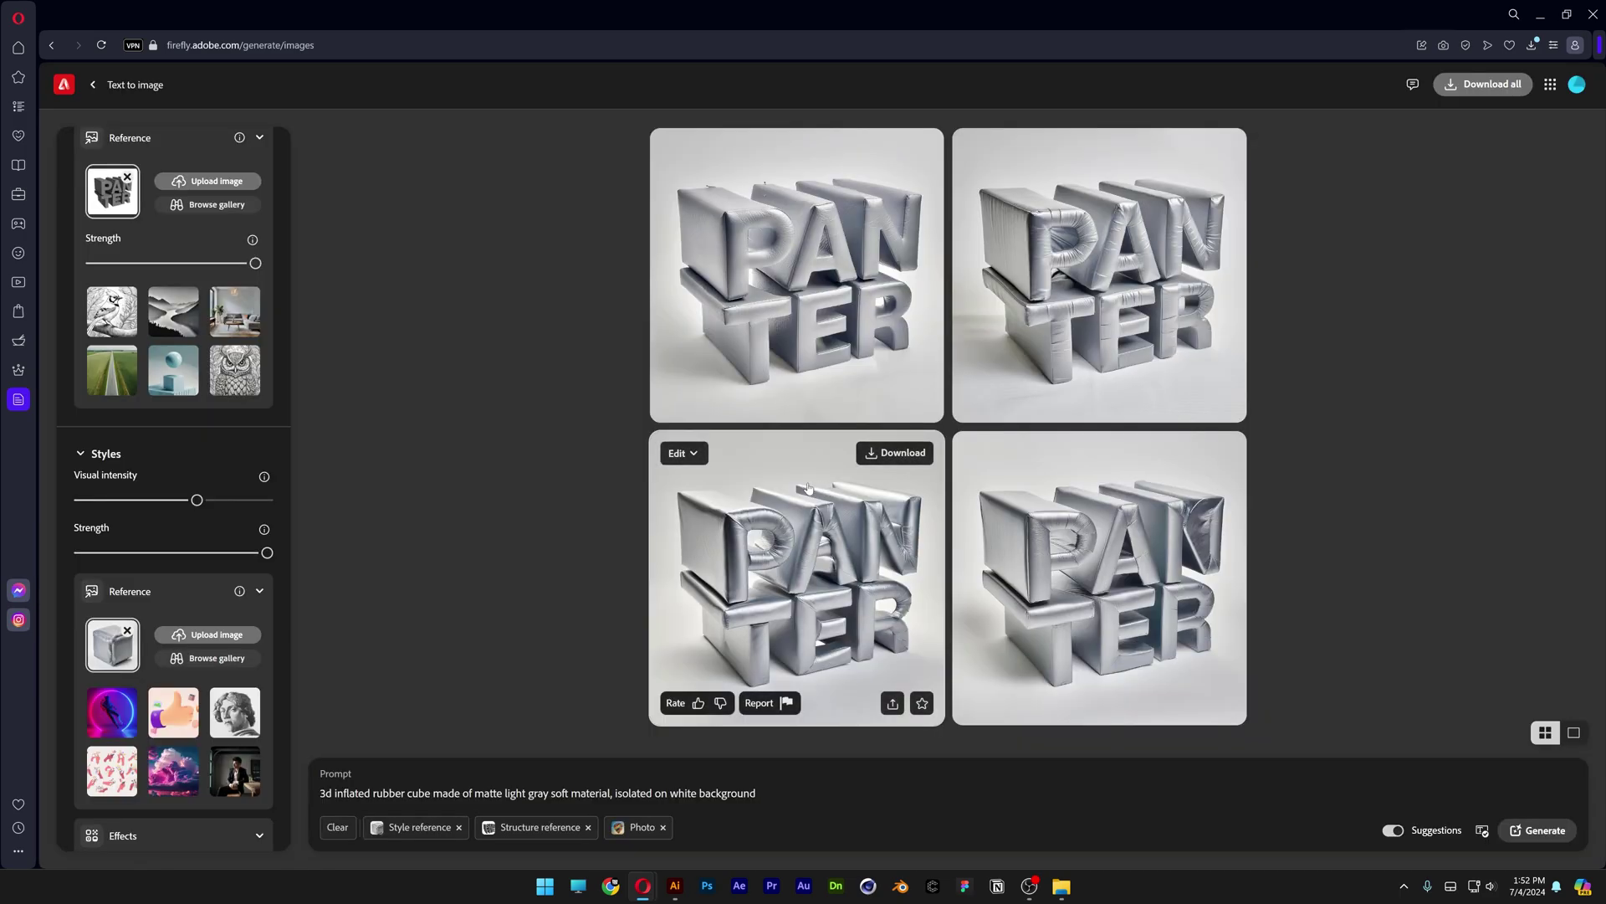
{"action": "scroll", "coordinate": [174, 513], "scroll_direction": "down", "scroll_amount": 2}
{"action": "scroll", "coordinate": [174, 512], "scroll_direction": "up", "scroll_amount": 3}
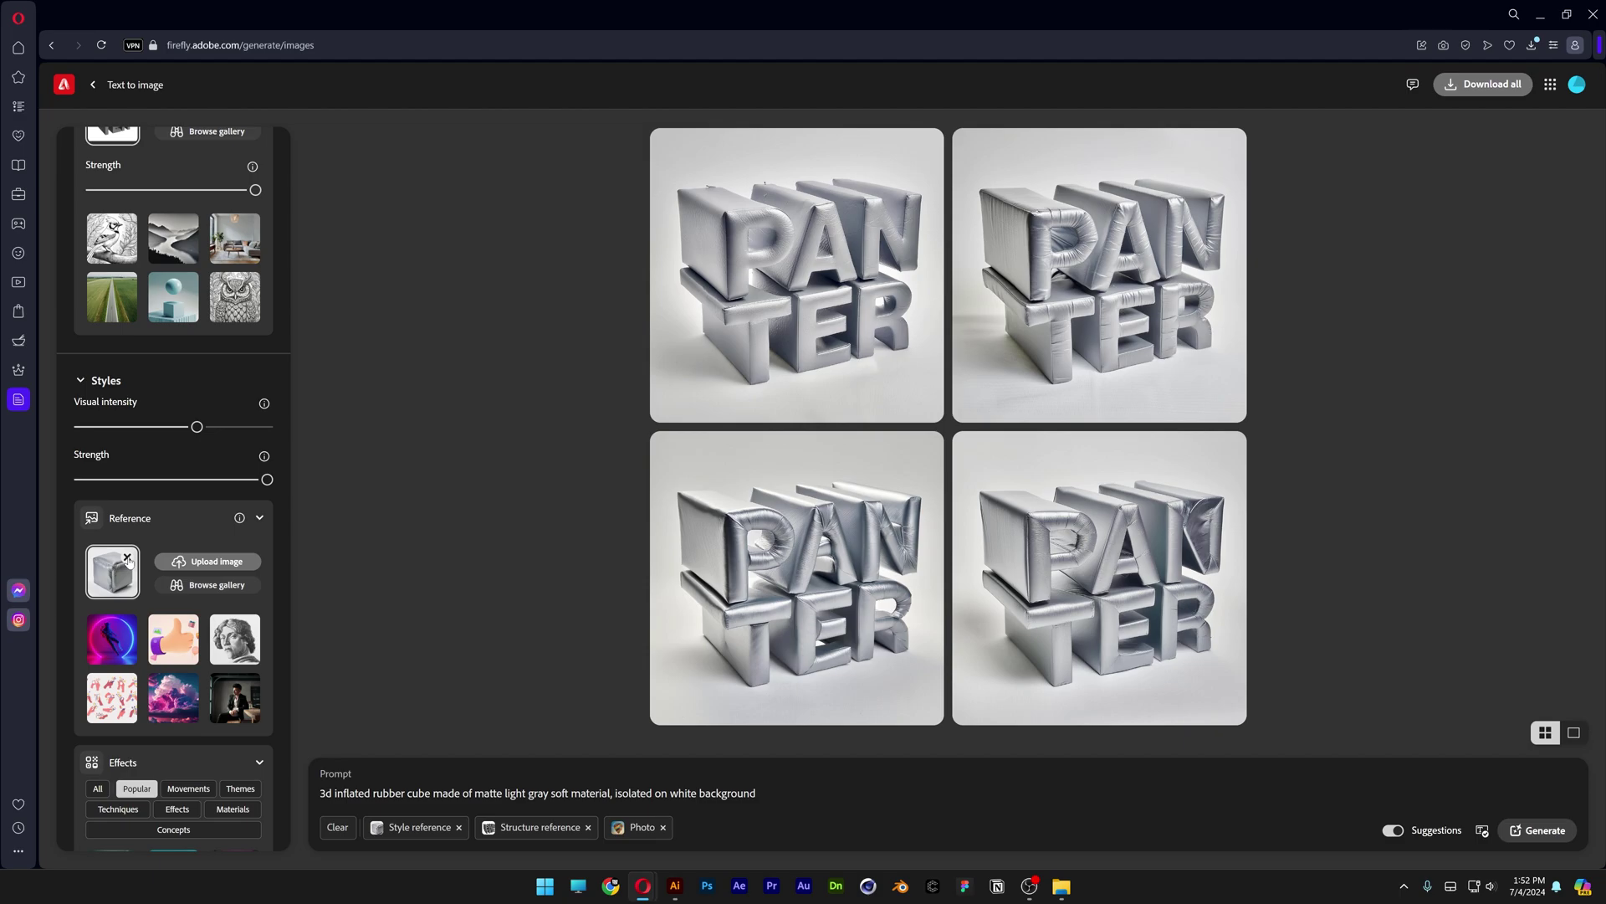
- Replace the style reference with the third inflatable cube image from the Gen3 folder
{"action": "left_click", "coordinate": [131, 560]}
{"action": "left_click", "coordinate": [186, 509]}
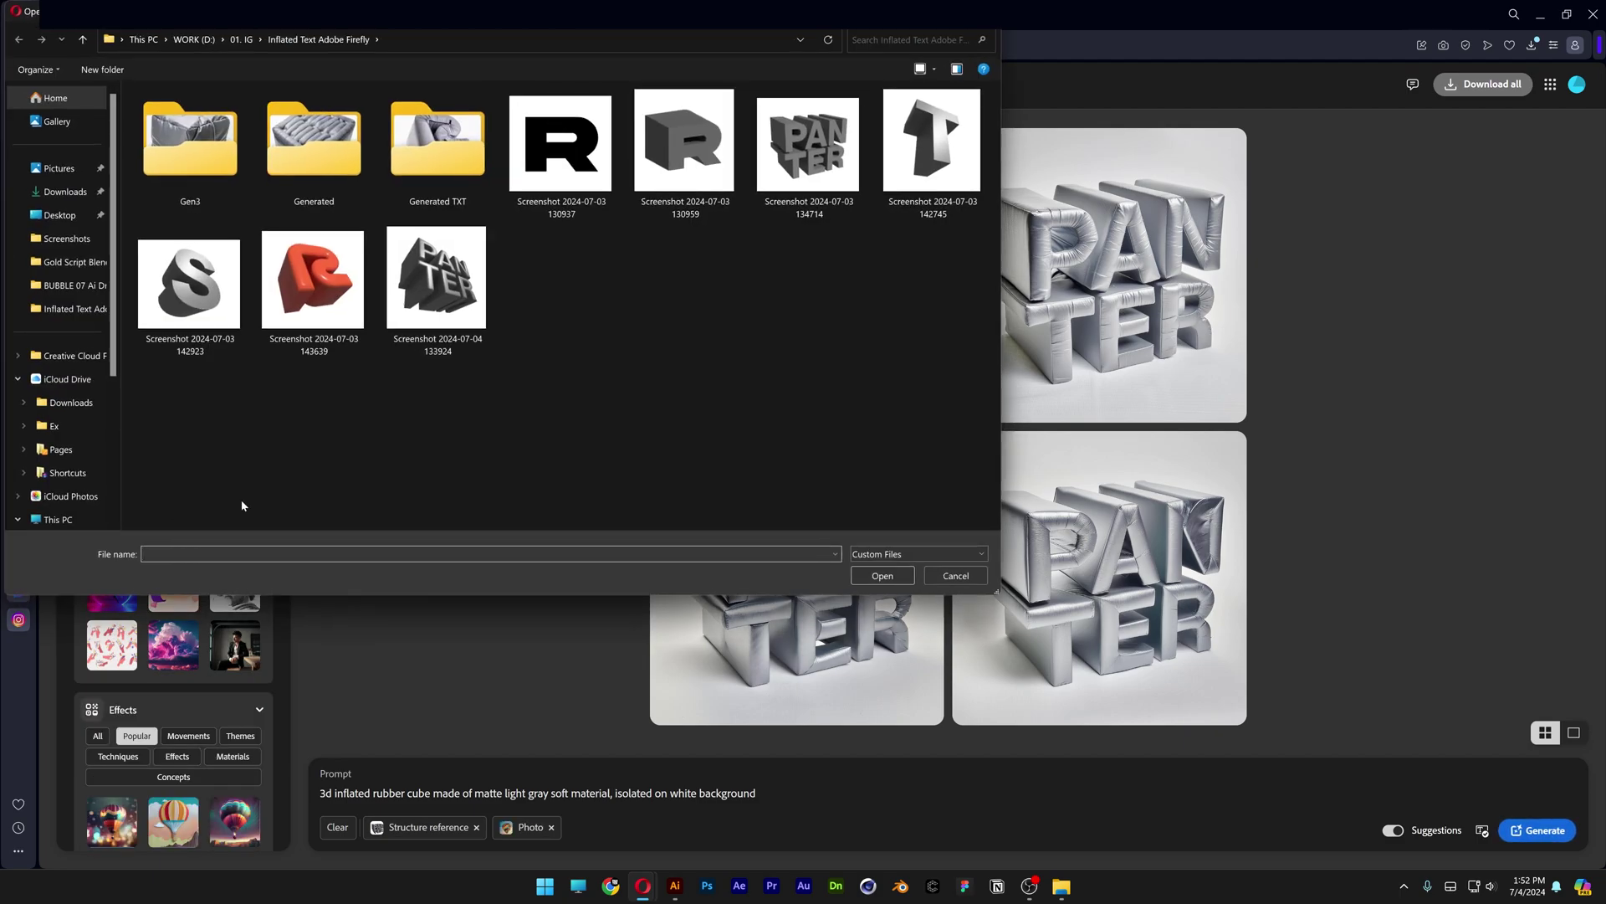
{"action": "double_click", "coordinate": [441, 144]}
{"action": "left_click", "coordinate": [441, 144]}
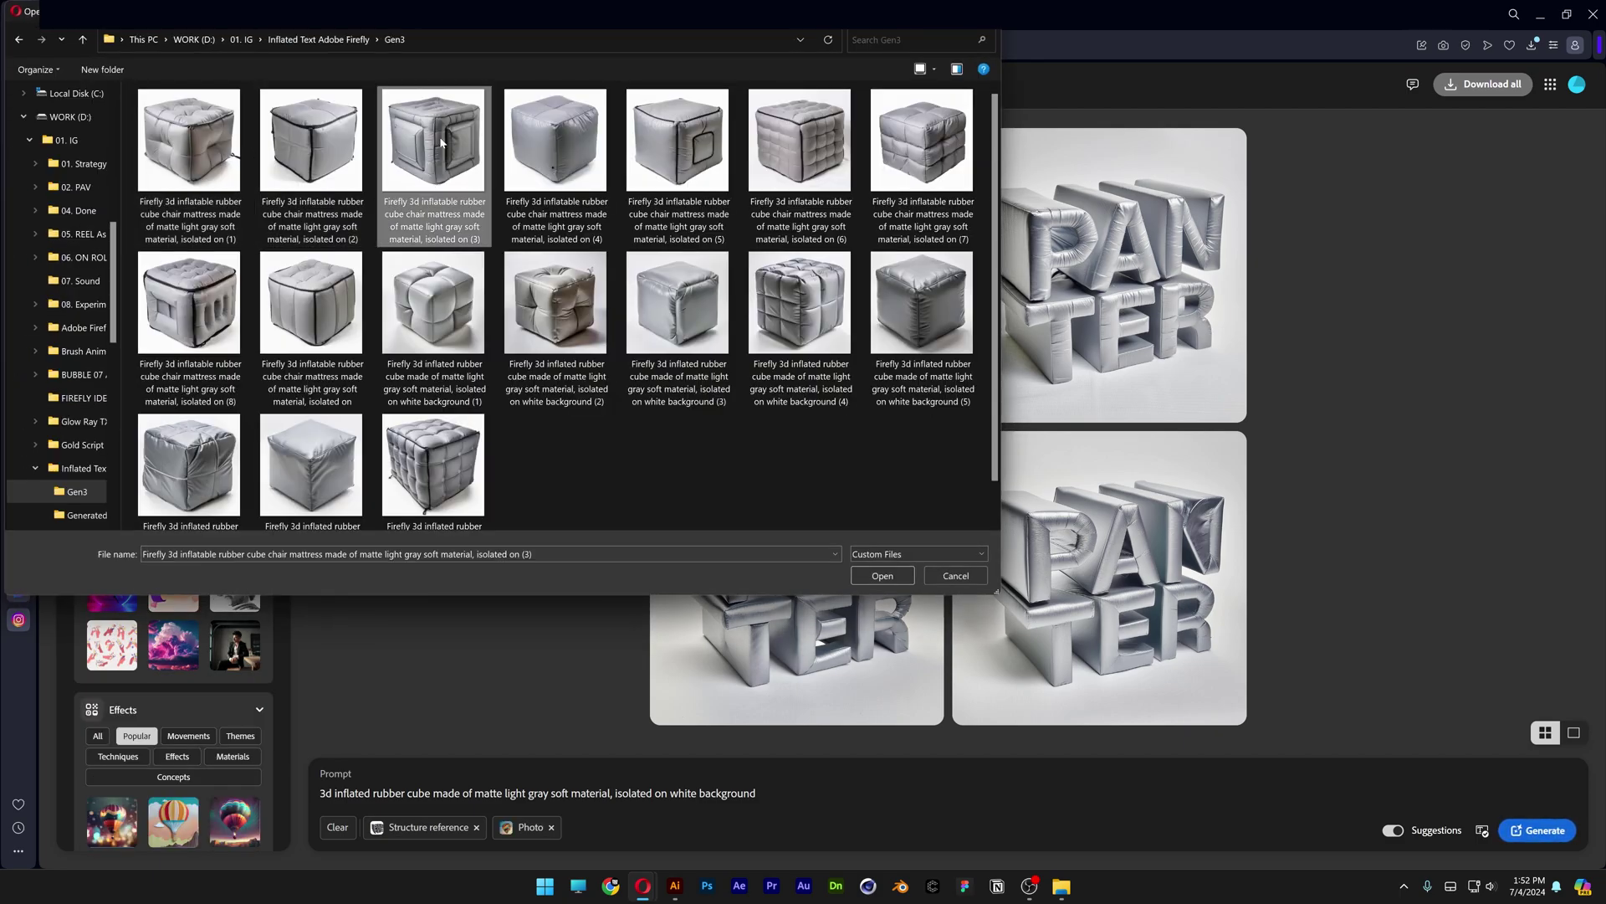
{"action": "left_click", "coordinate": [883, 575]}
- Generate the PANTER images twice, previewing results full size each time
{"action": "left_click", "coordinate": [1539, 830]}
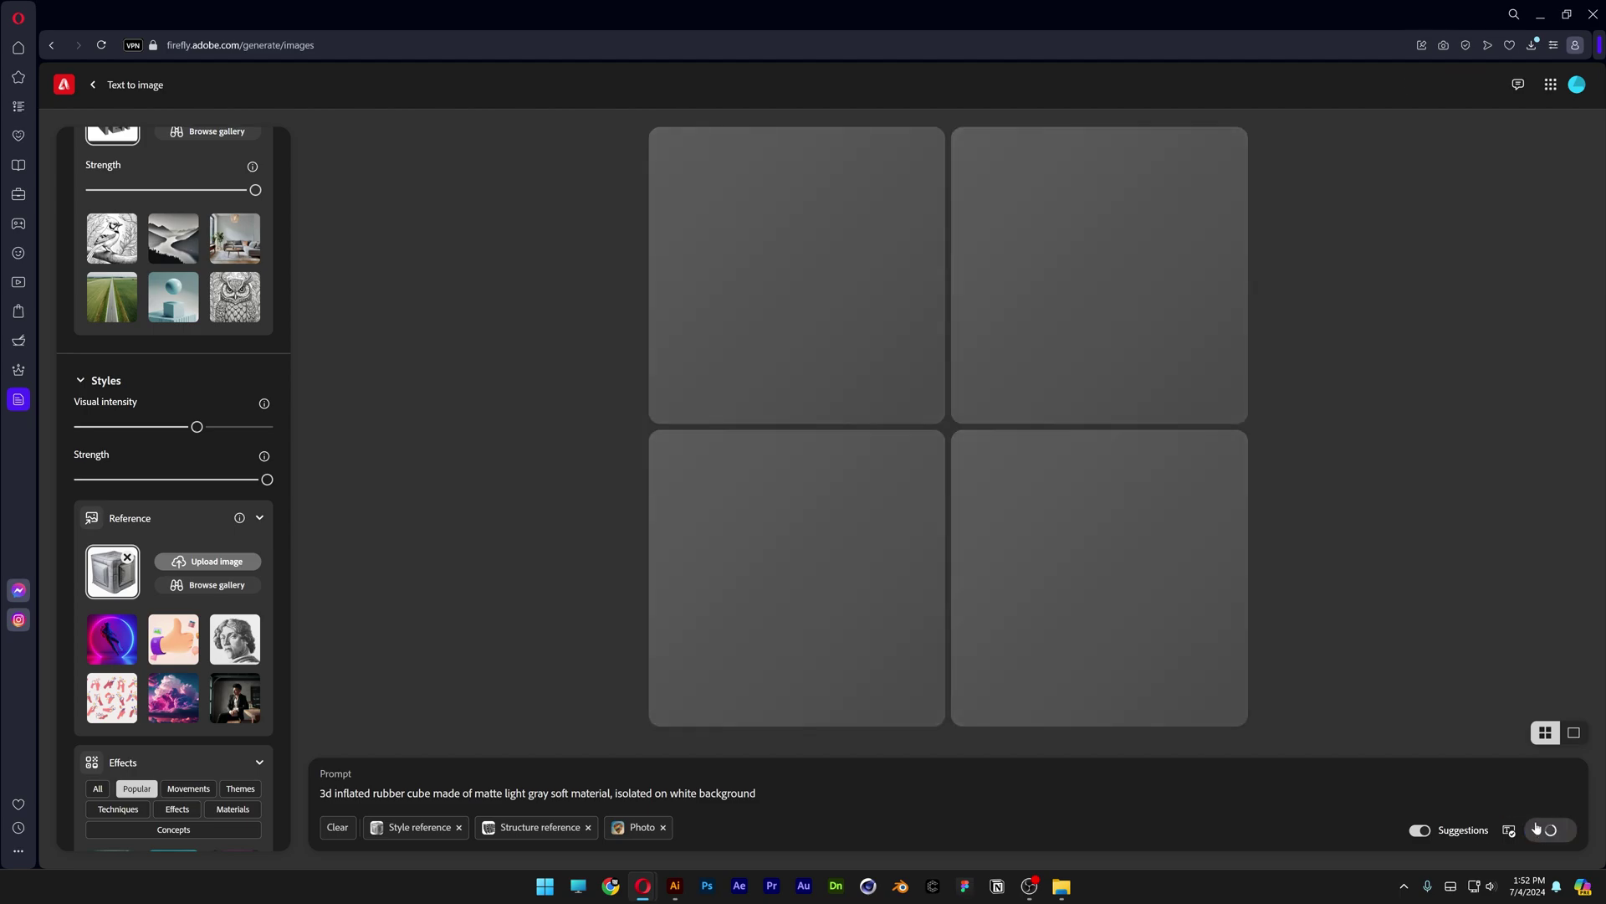
{"action": "left_click", "coordinate": [1105, 602]}
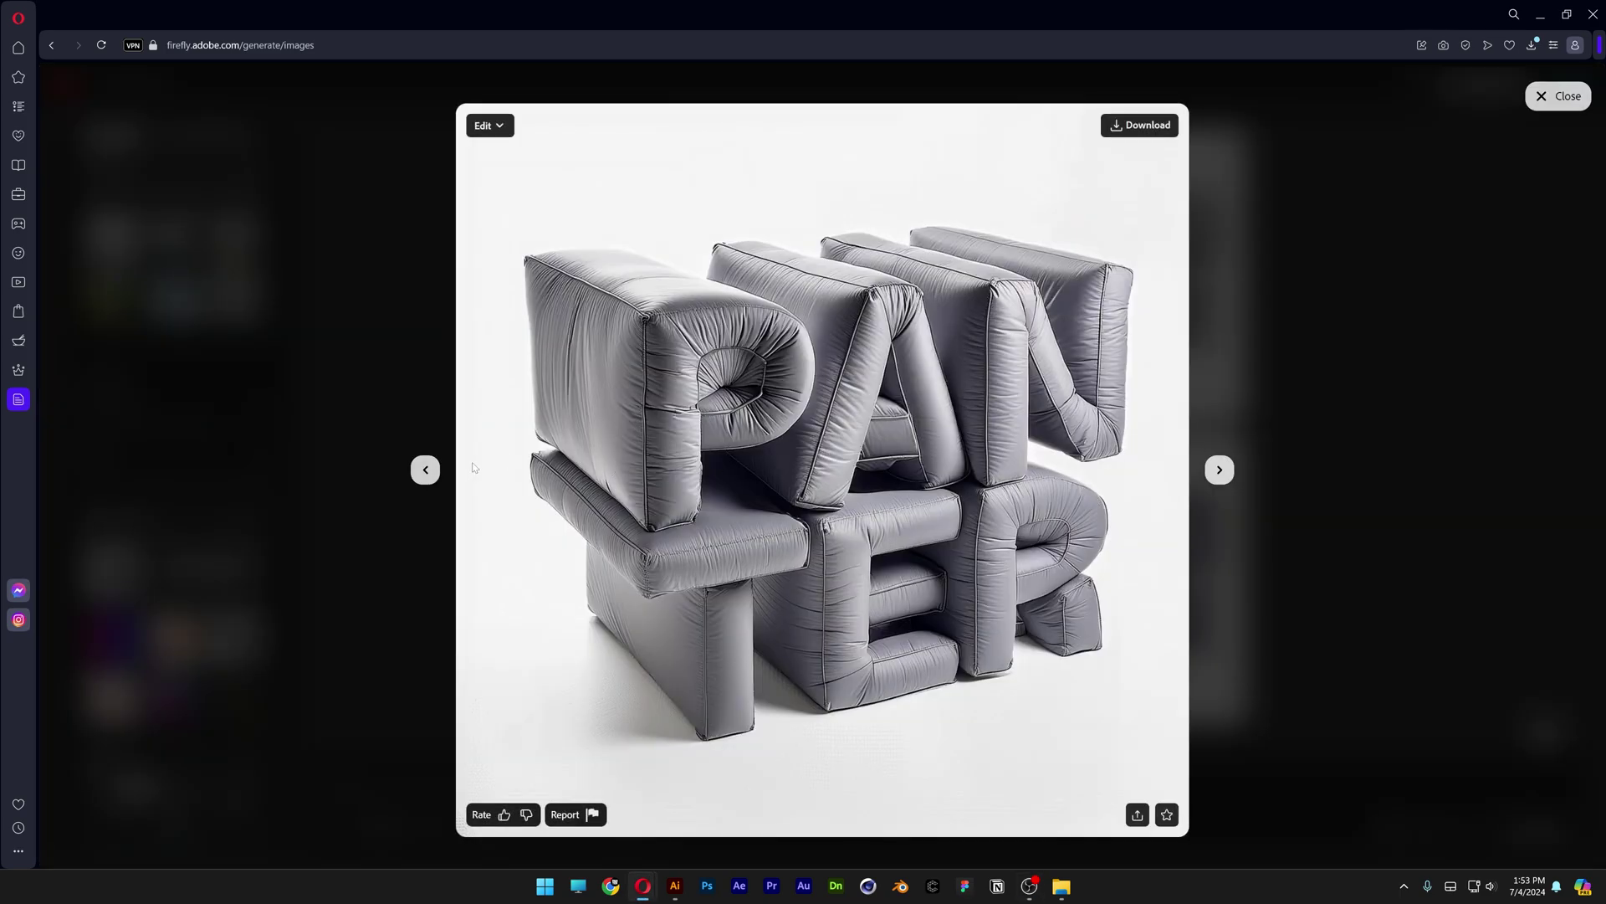
{"action": "left_click", "coordinate": [424, 470]}
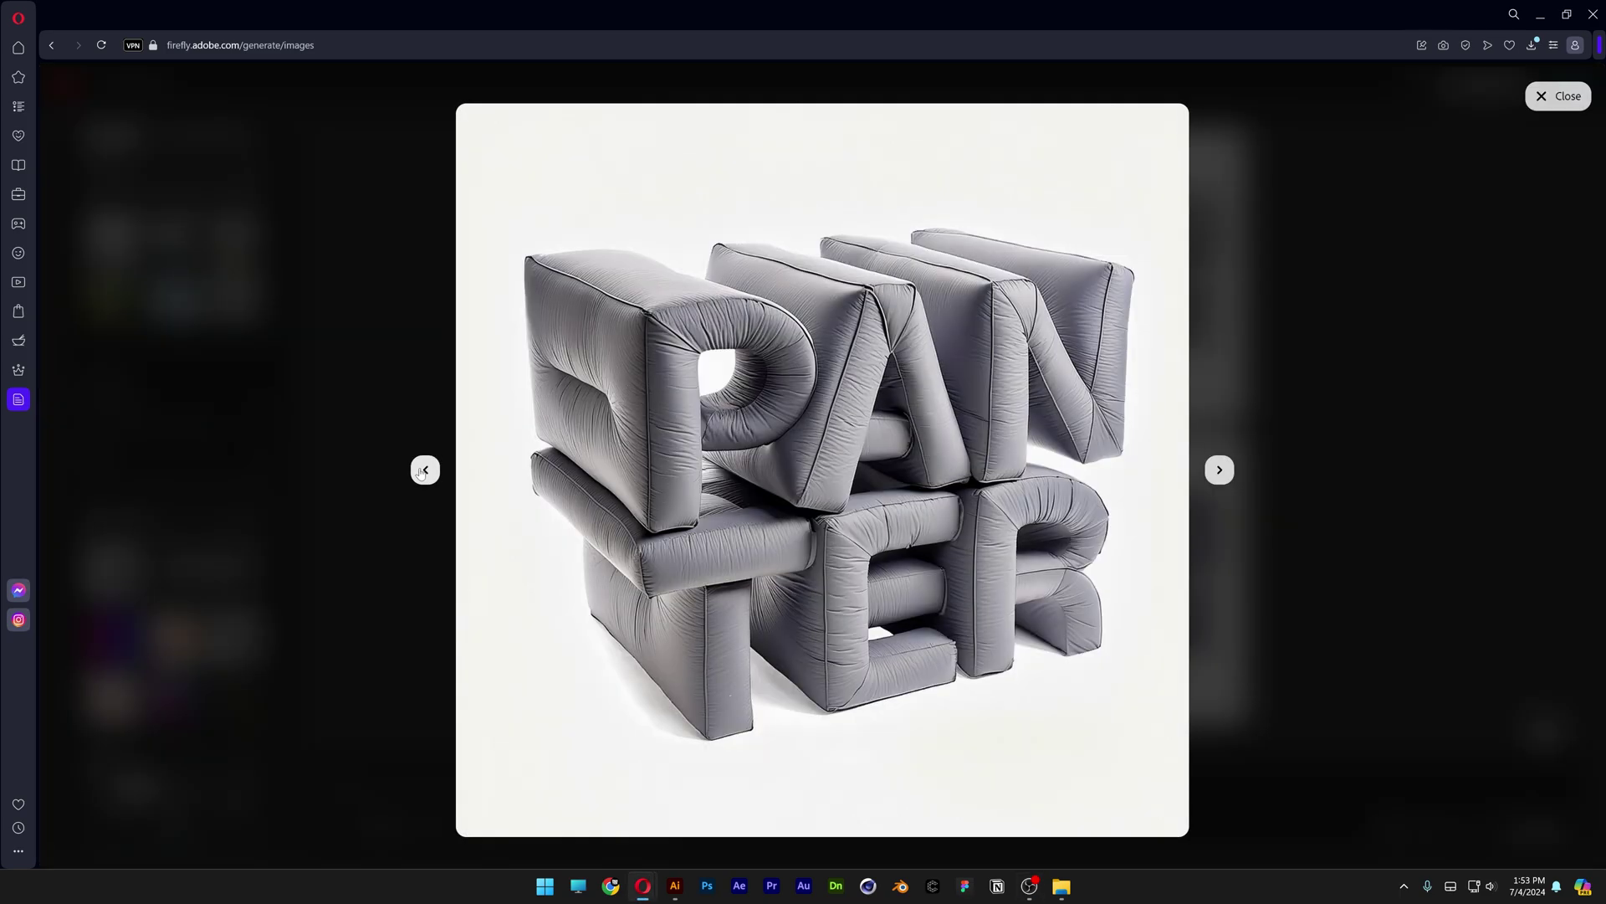
{"action": "left_click", "coordinate": [372, 520]}
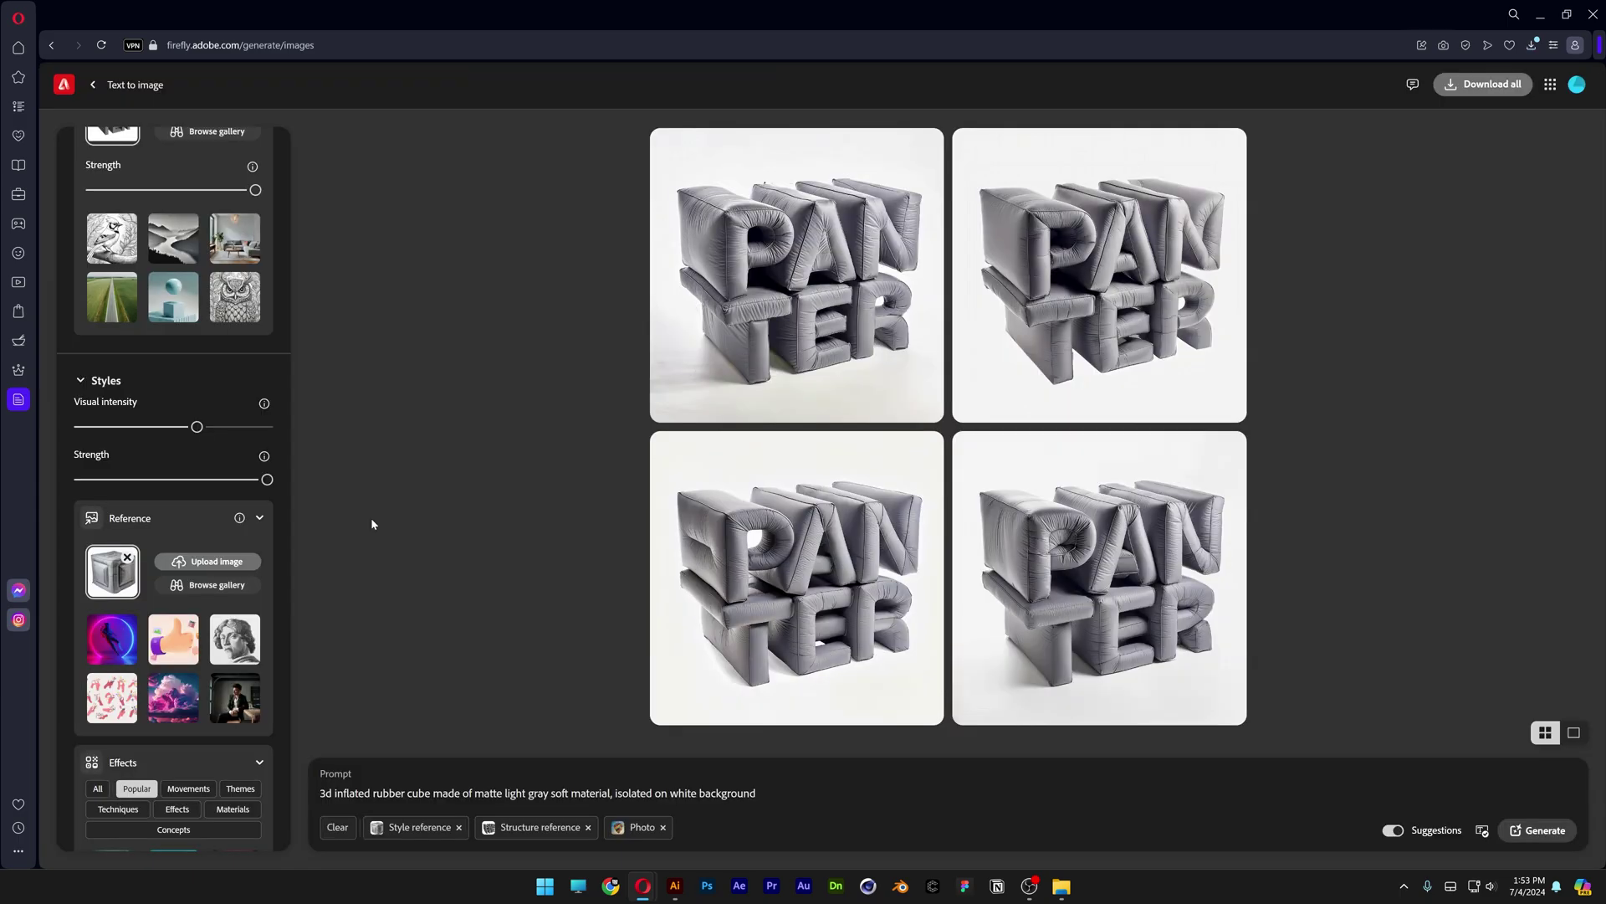
{"action": "left_click", "coordinate": [1538, 830]}
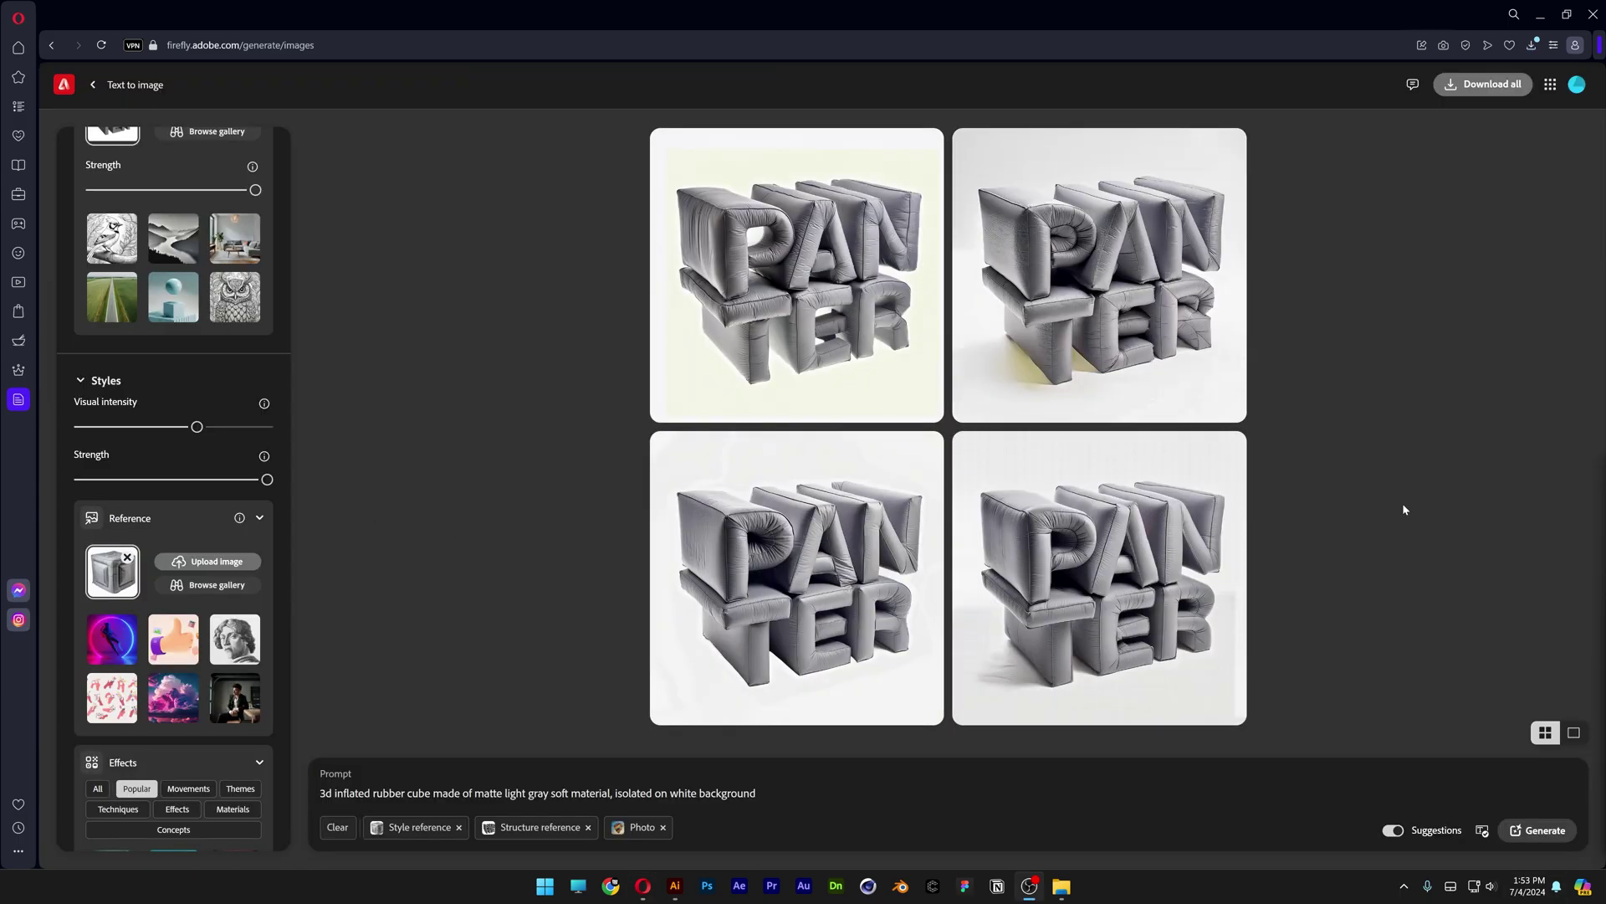
{"action": "left_click", "coordinate": [1163, 564]}
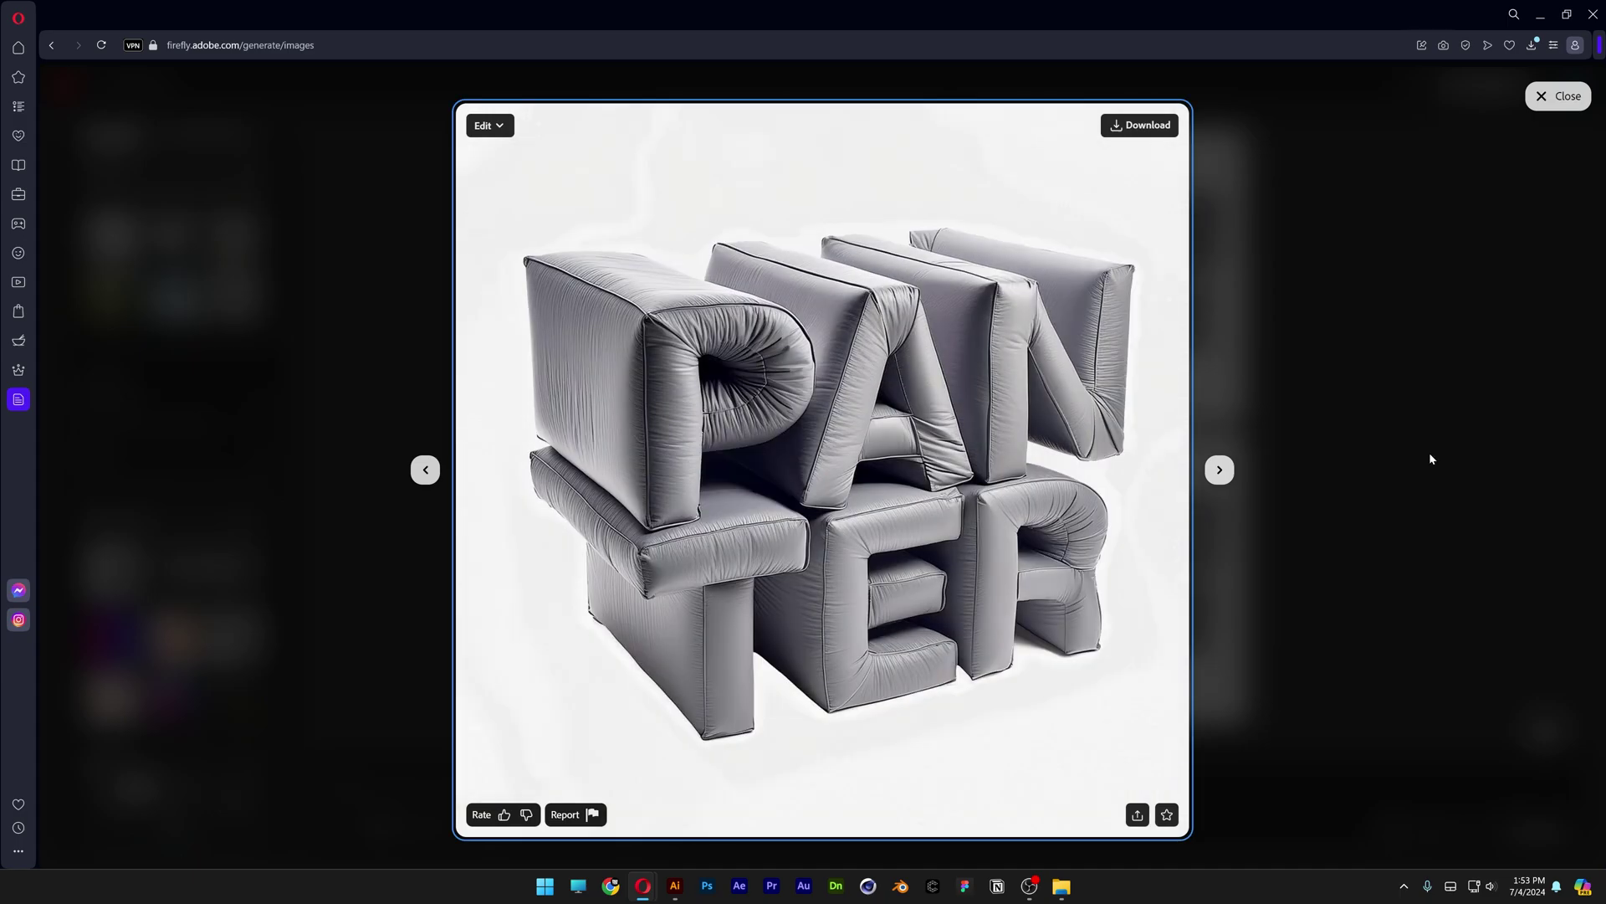
{"action": "left_click", "coordinate": [1429, 459]}
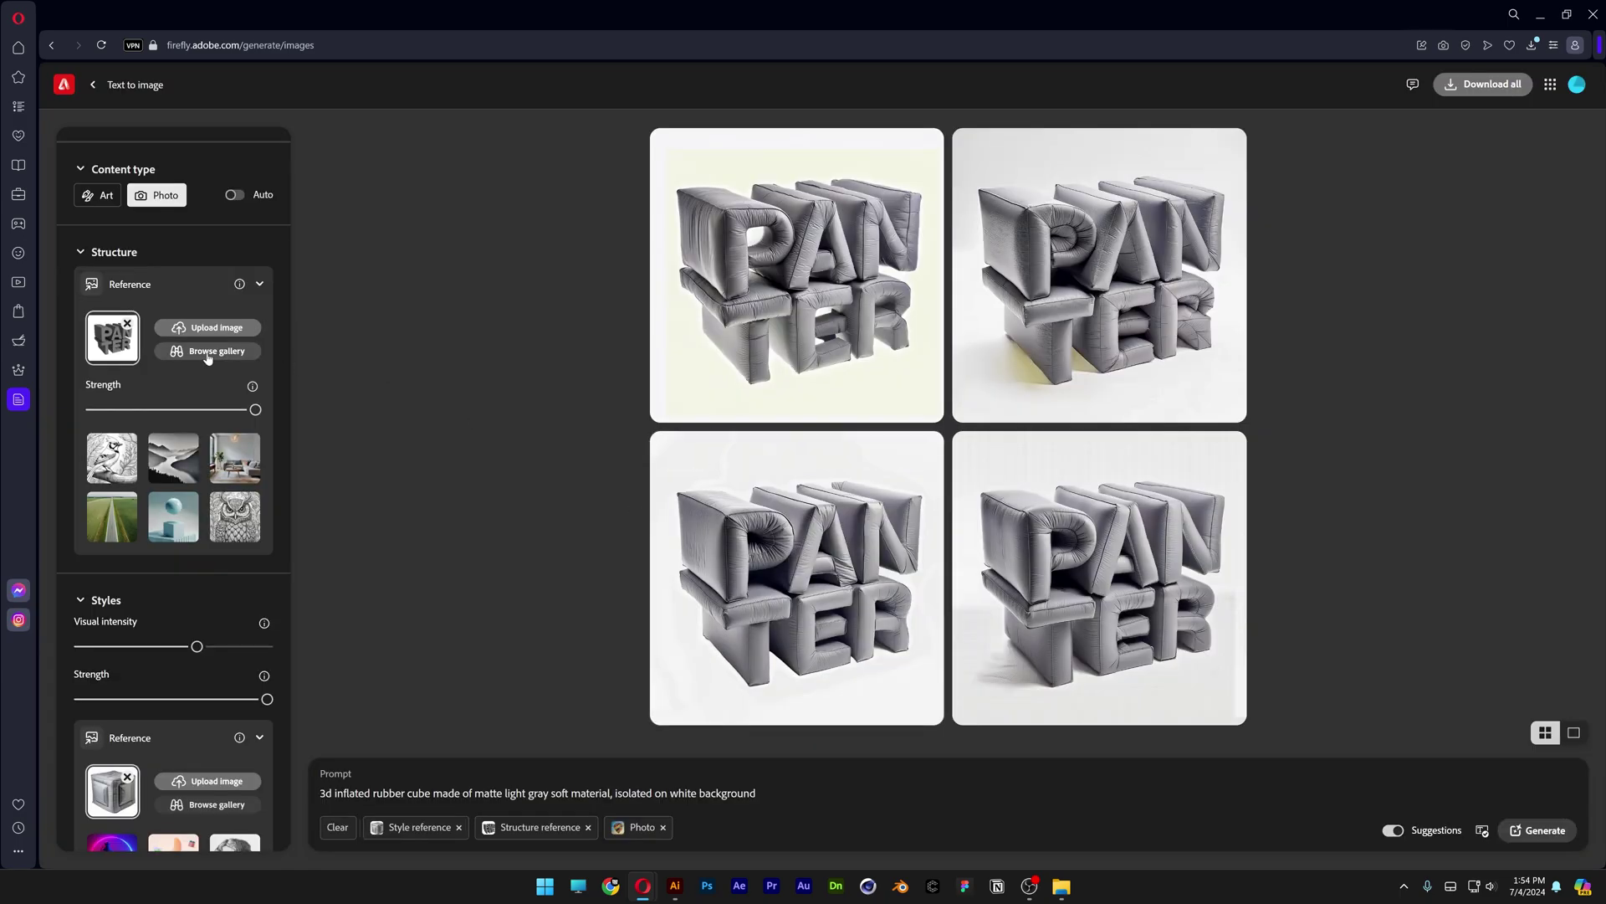
{"action": "left_click", "coordinate": [127, 323]}
{"action": "left_click", "coordinate": [209, 329]}
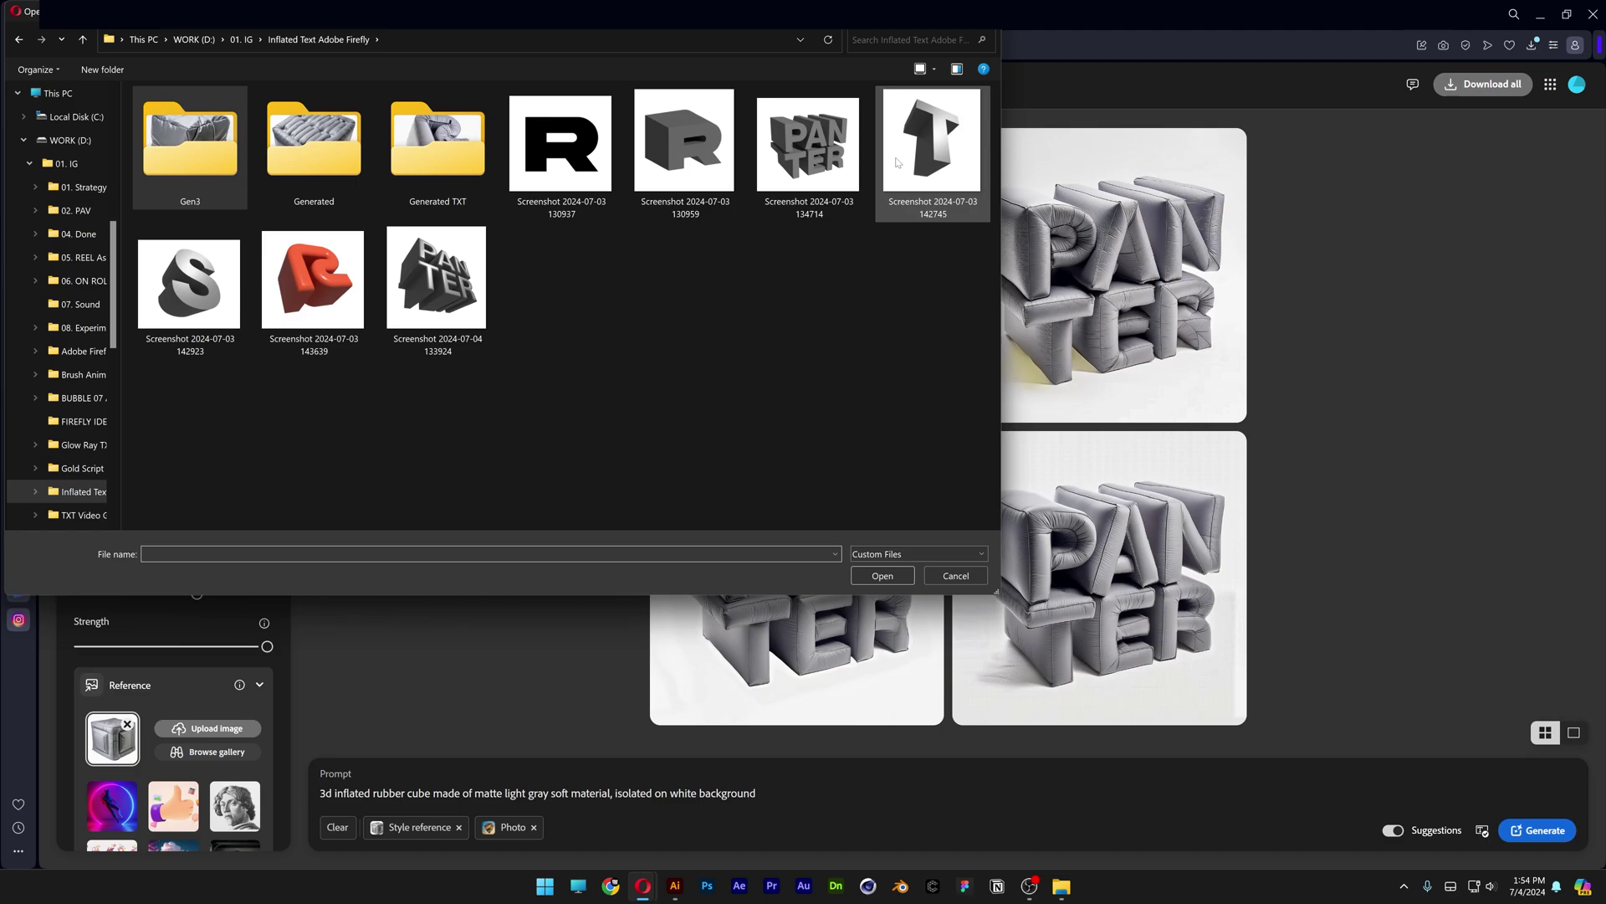
{"action": "left_click", "coordinate": [908, 156]}
{"action": "left_click", "coordinate": [883, 576]}
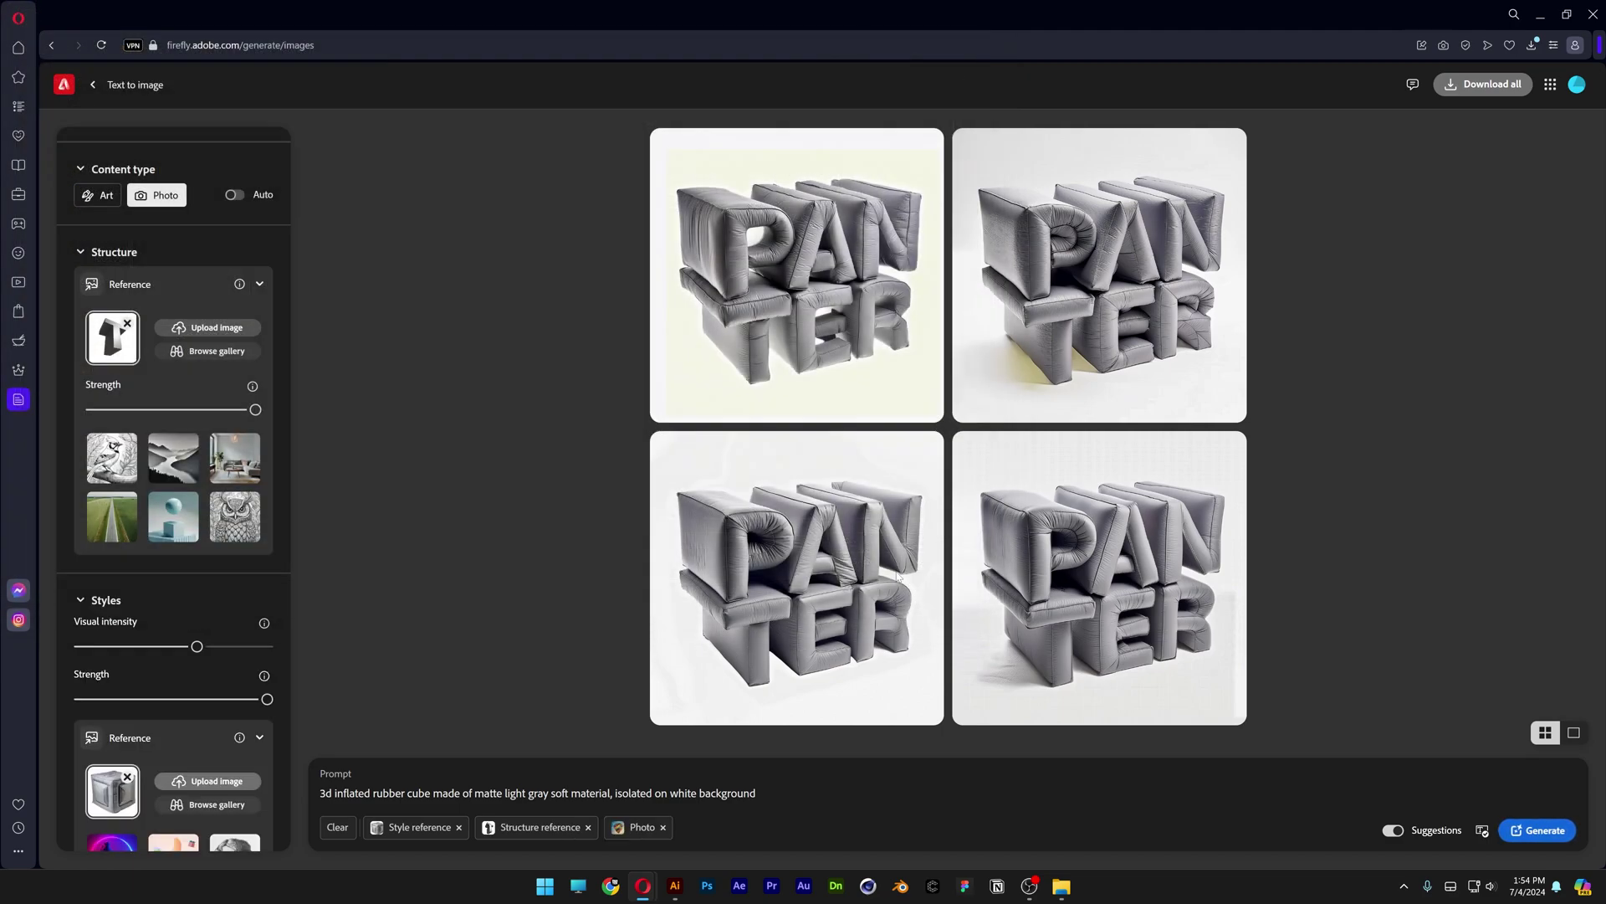
- Generate inflated single letters and view the S-shaped results full size
{"action": "left_click", "coordinate": [1556, 830]}
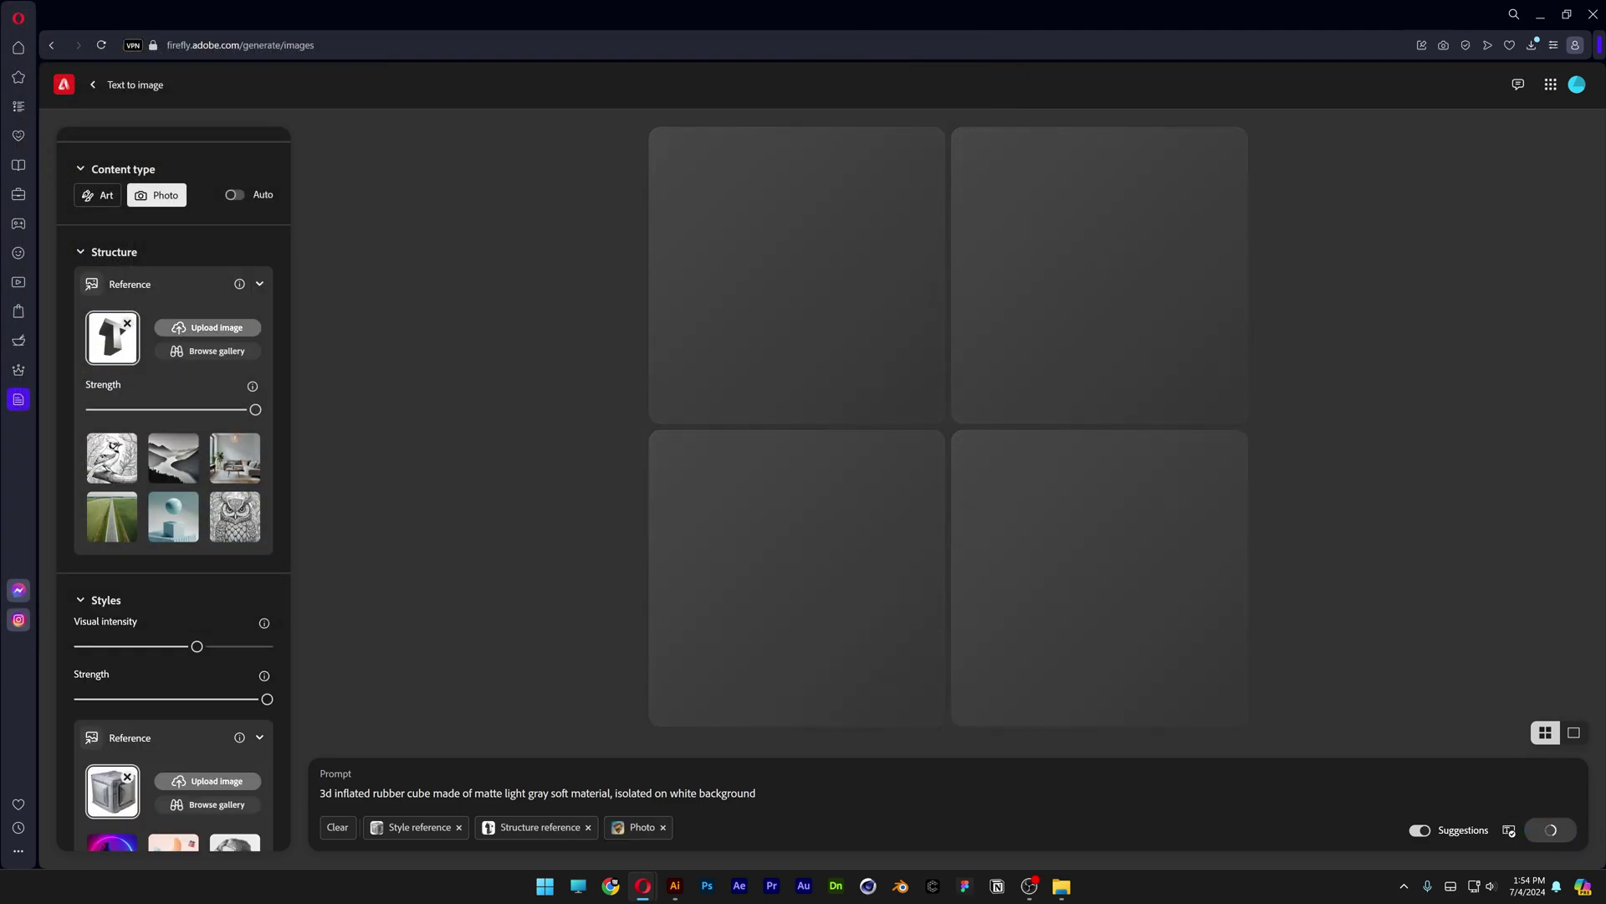
{"action": "left_click", "coordinate": [1195, 545]}
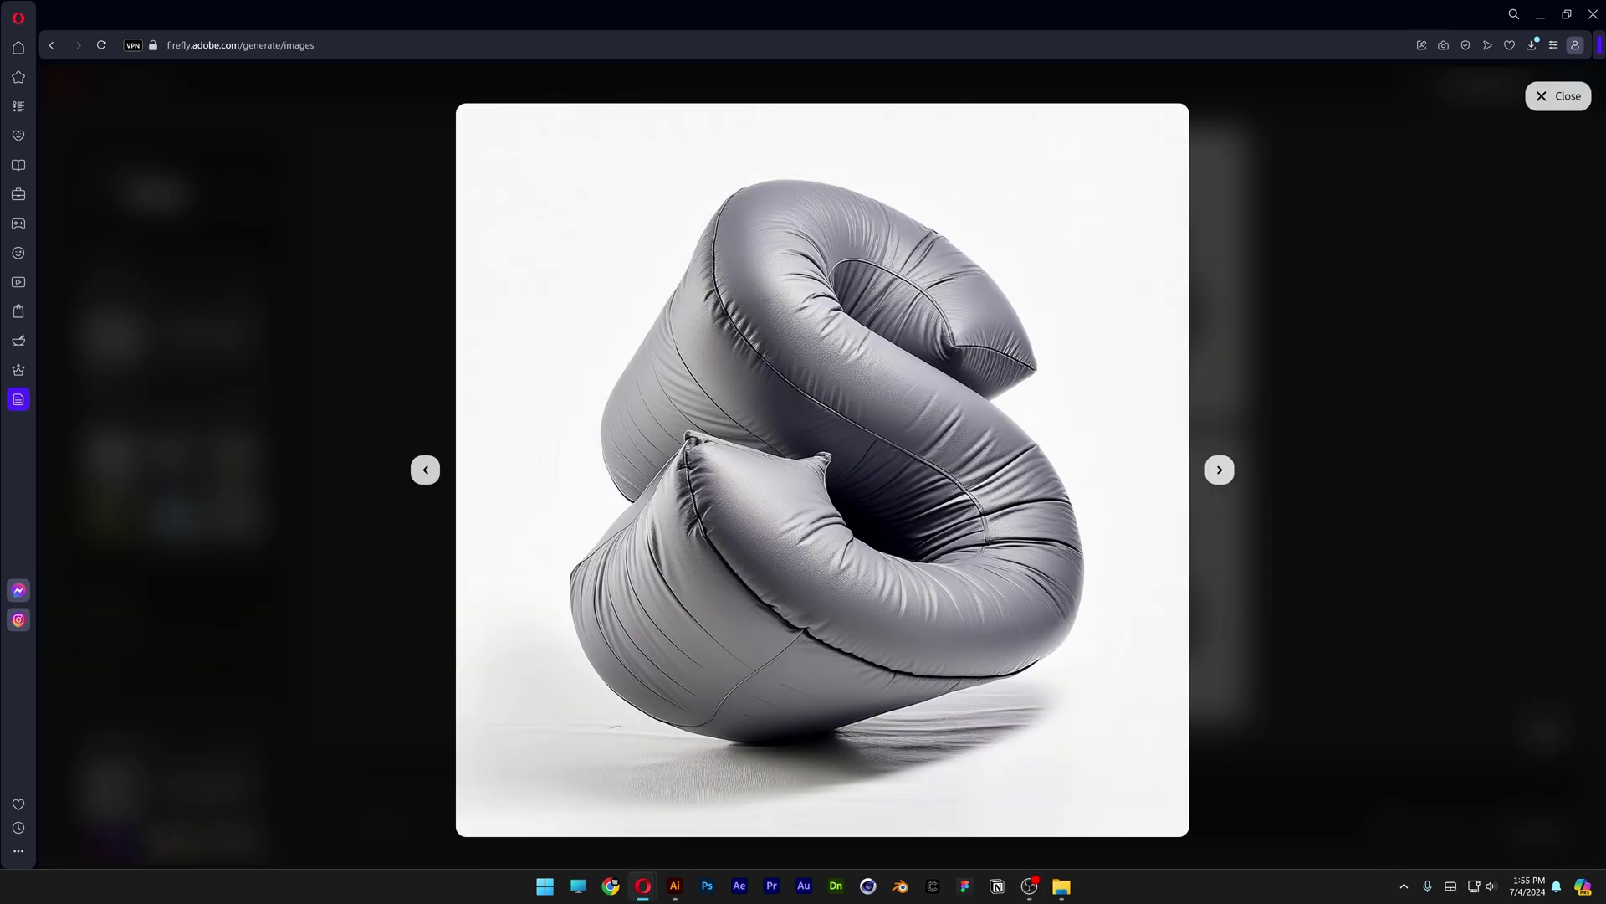
{"action": "key", "text": "Right"}
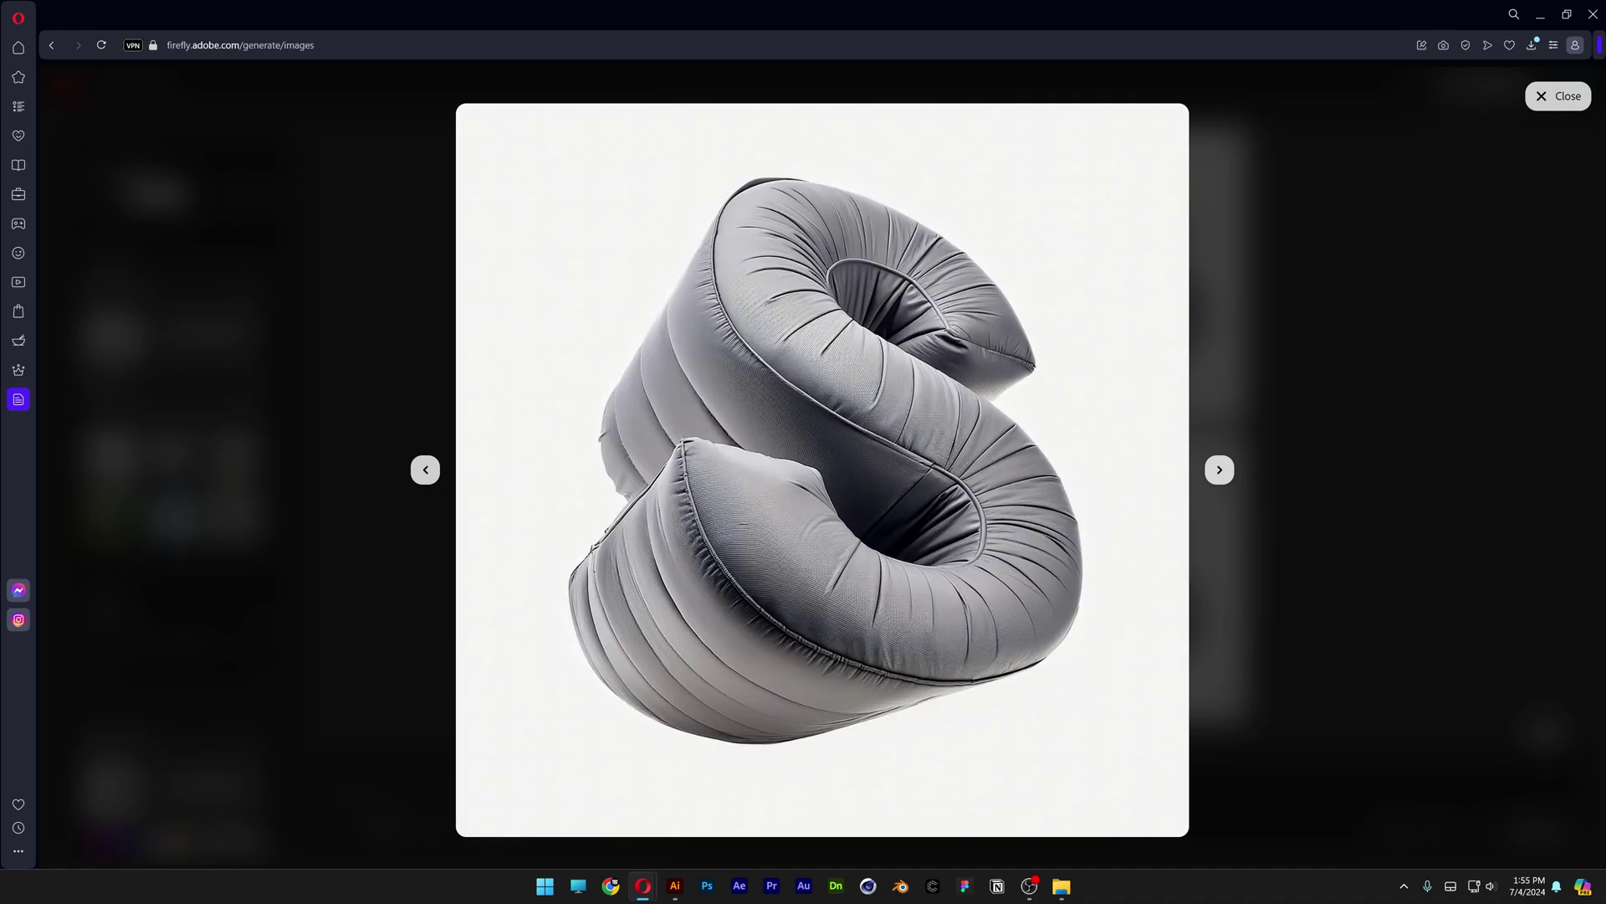